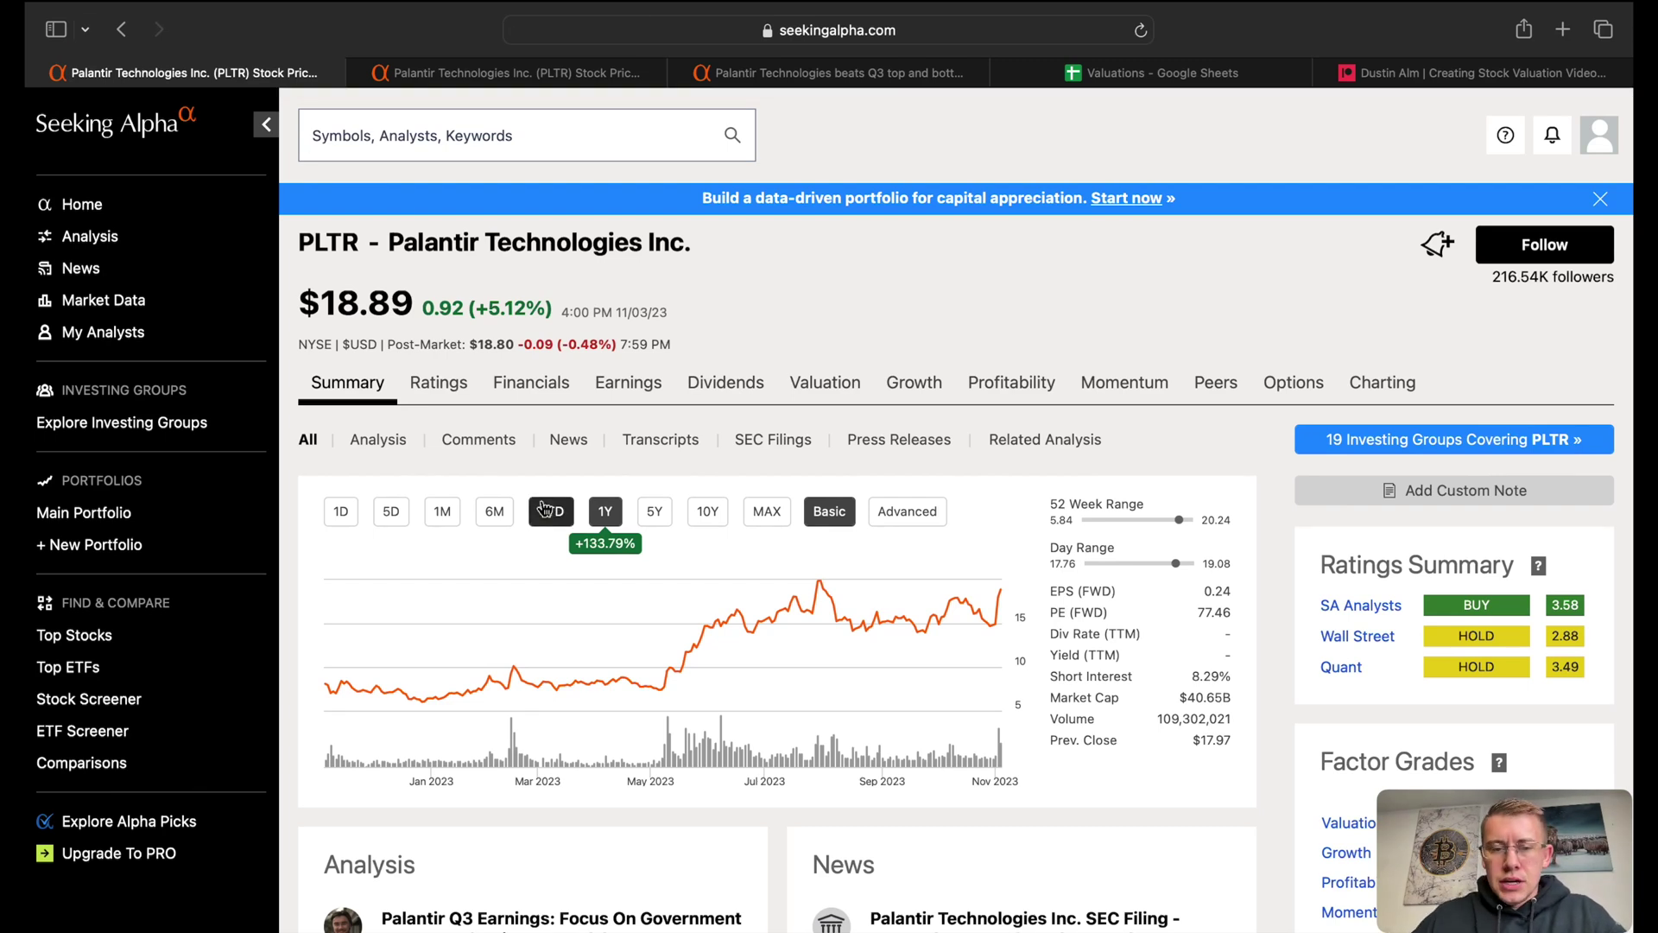
# - Compare Palantir's YTD and 1Y price charts and view the stock's earnings summary
pyautogui.click(543, 508)
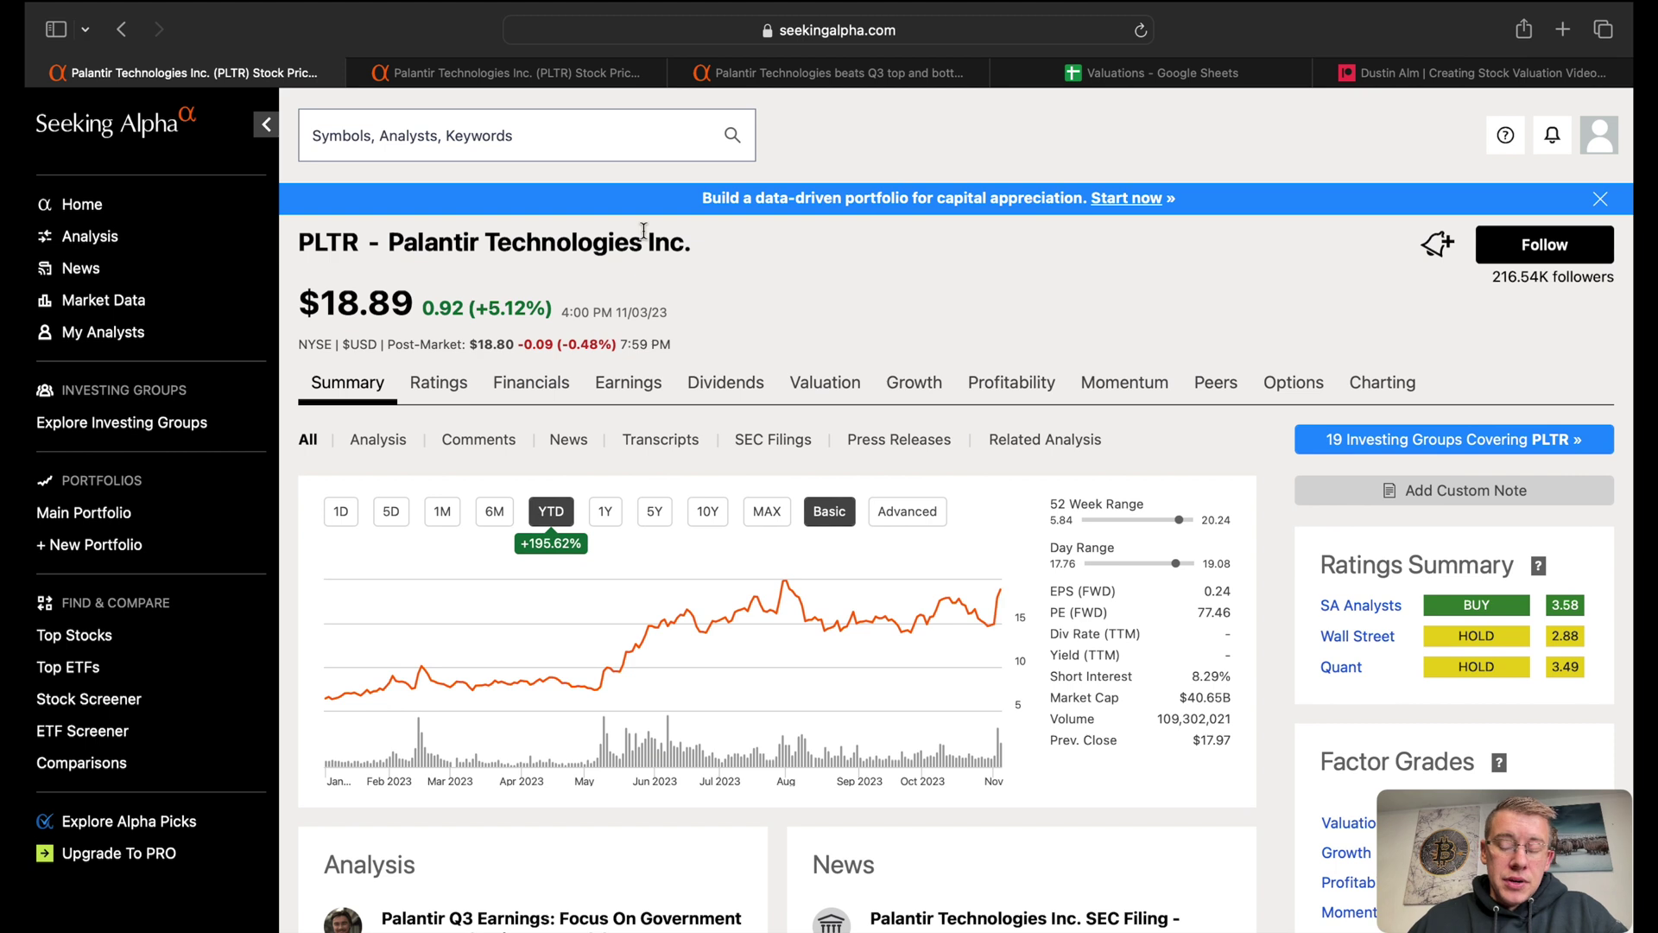
pyautogui.click(607, 511)
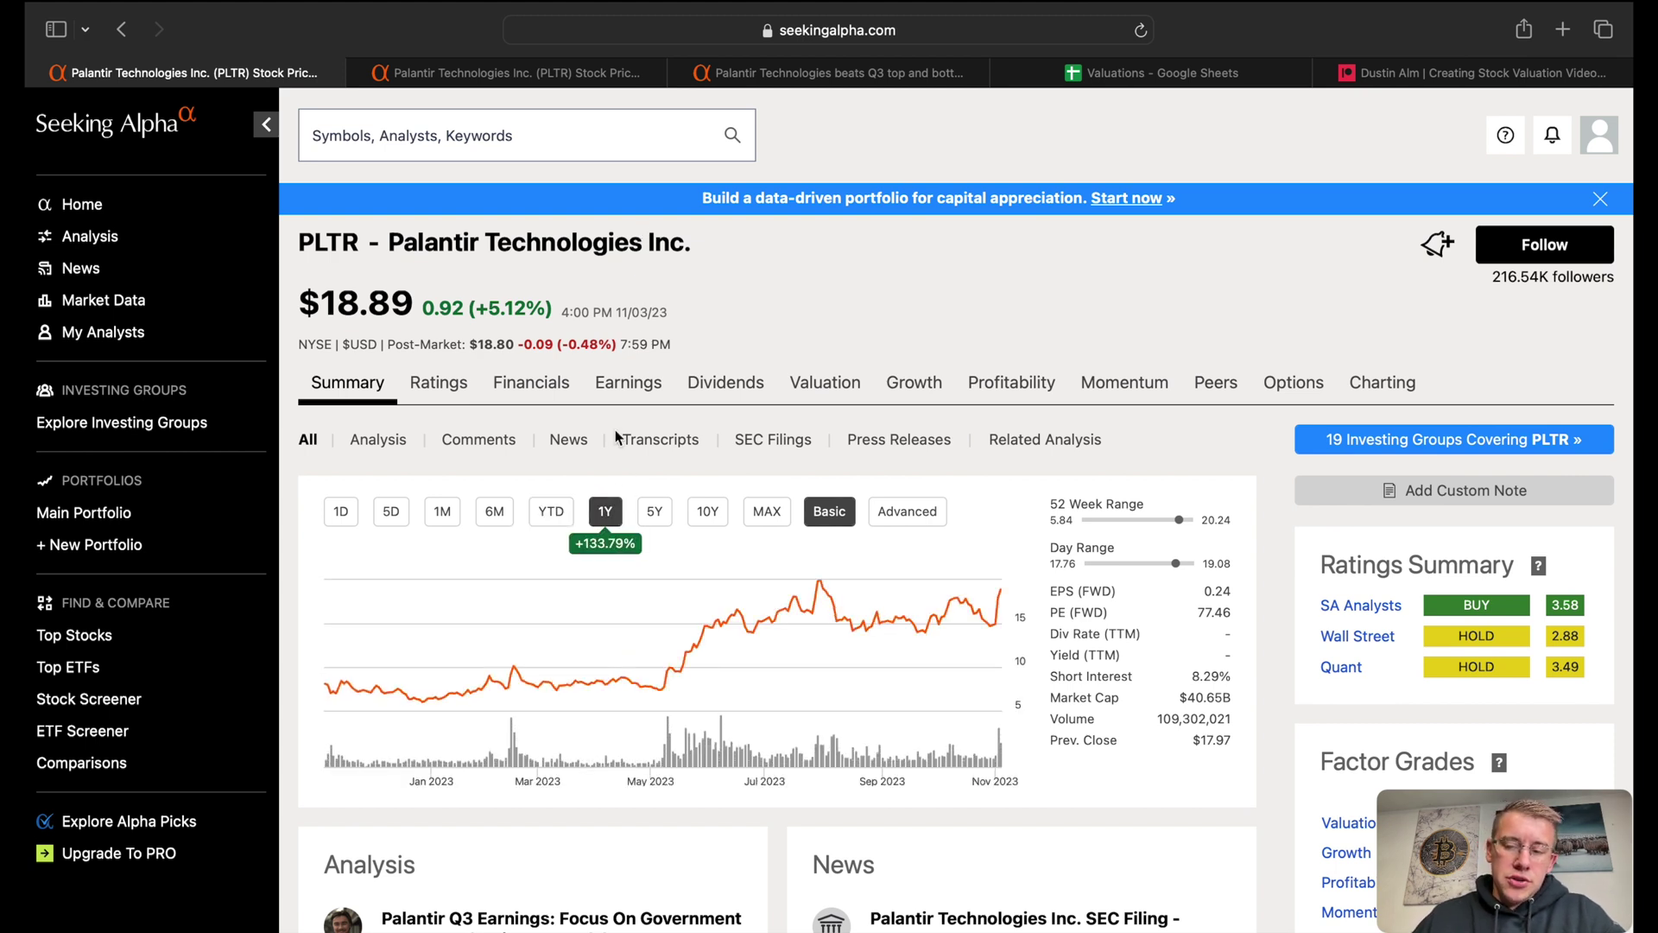
pyautogui.click(517, 72)
pyautogui.moveTo(798, 85)
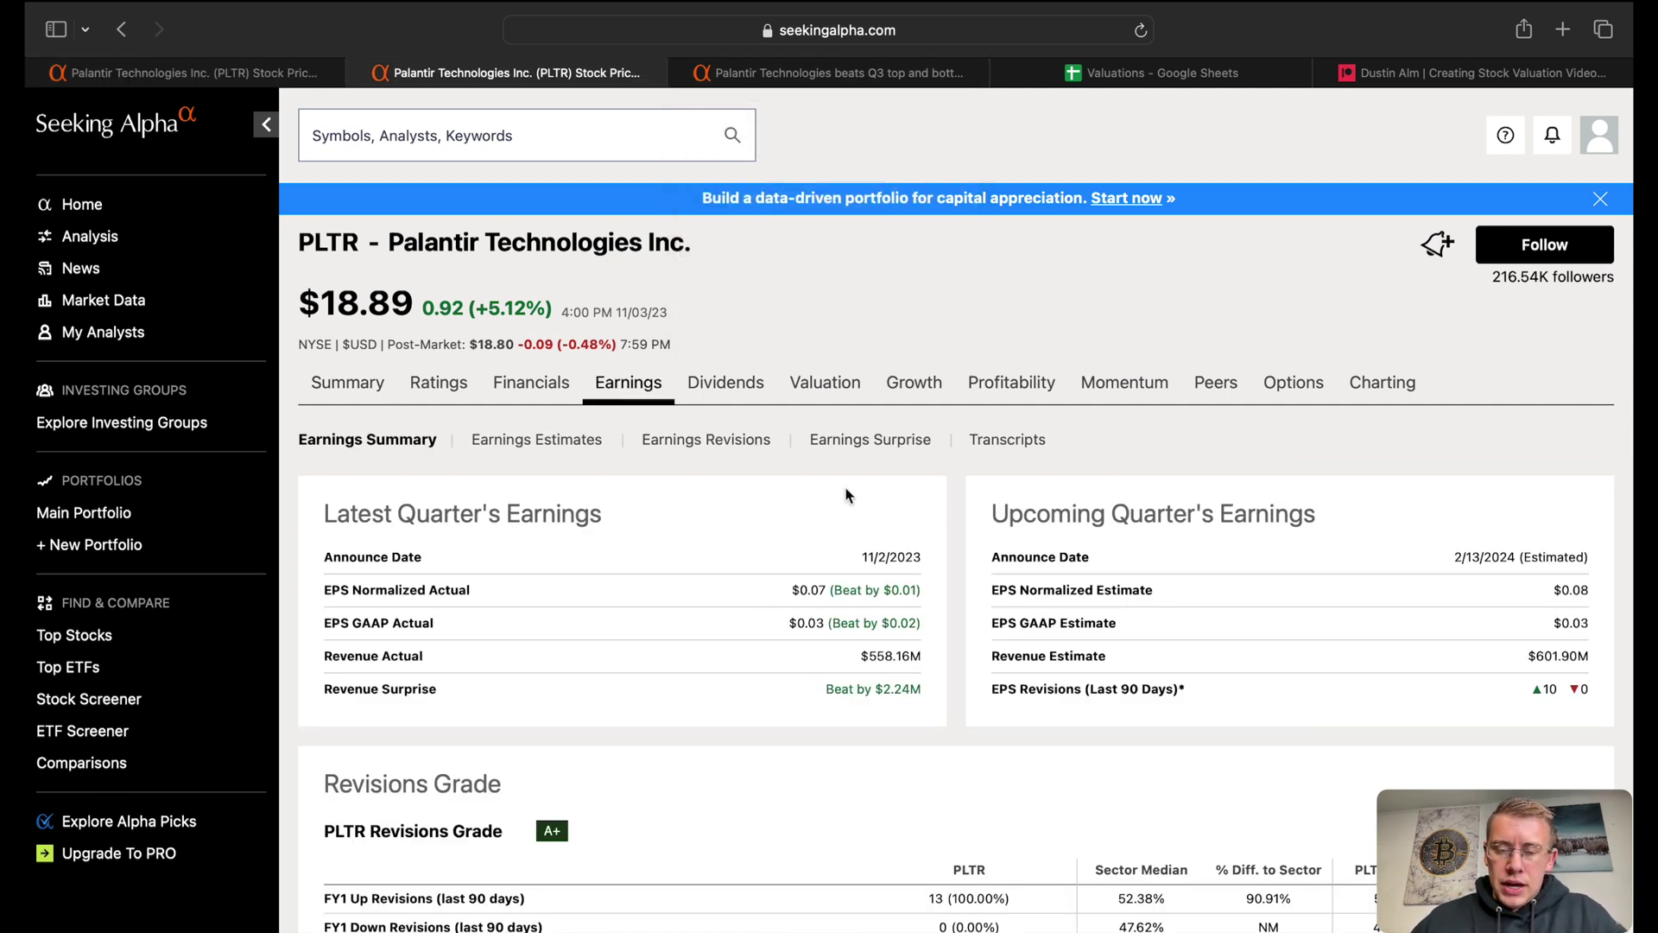
# - Read the Palantir Q3 earnings article through the Q4 and full-year 2023 outlook
pyautogui.click(798, 74)
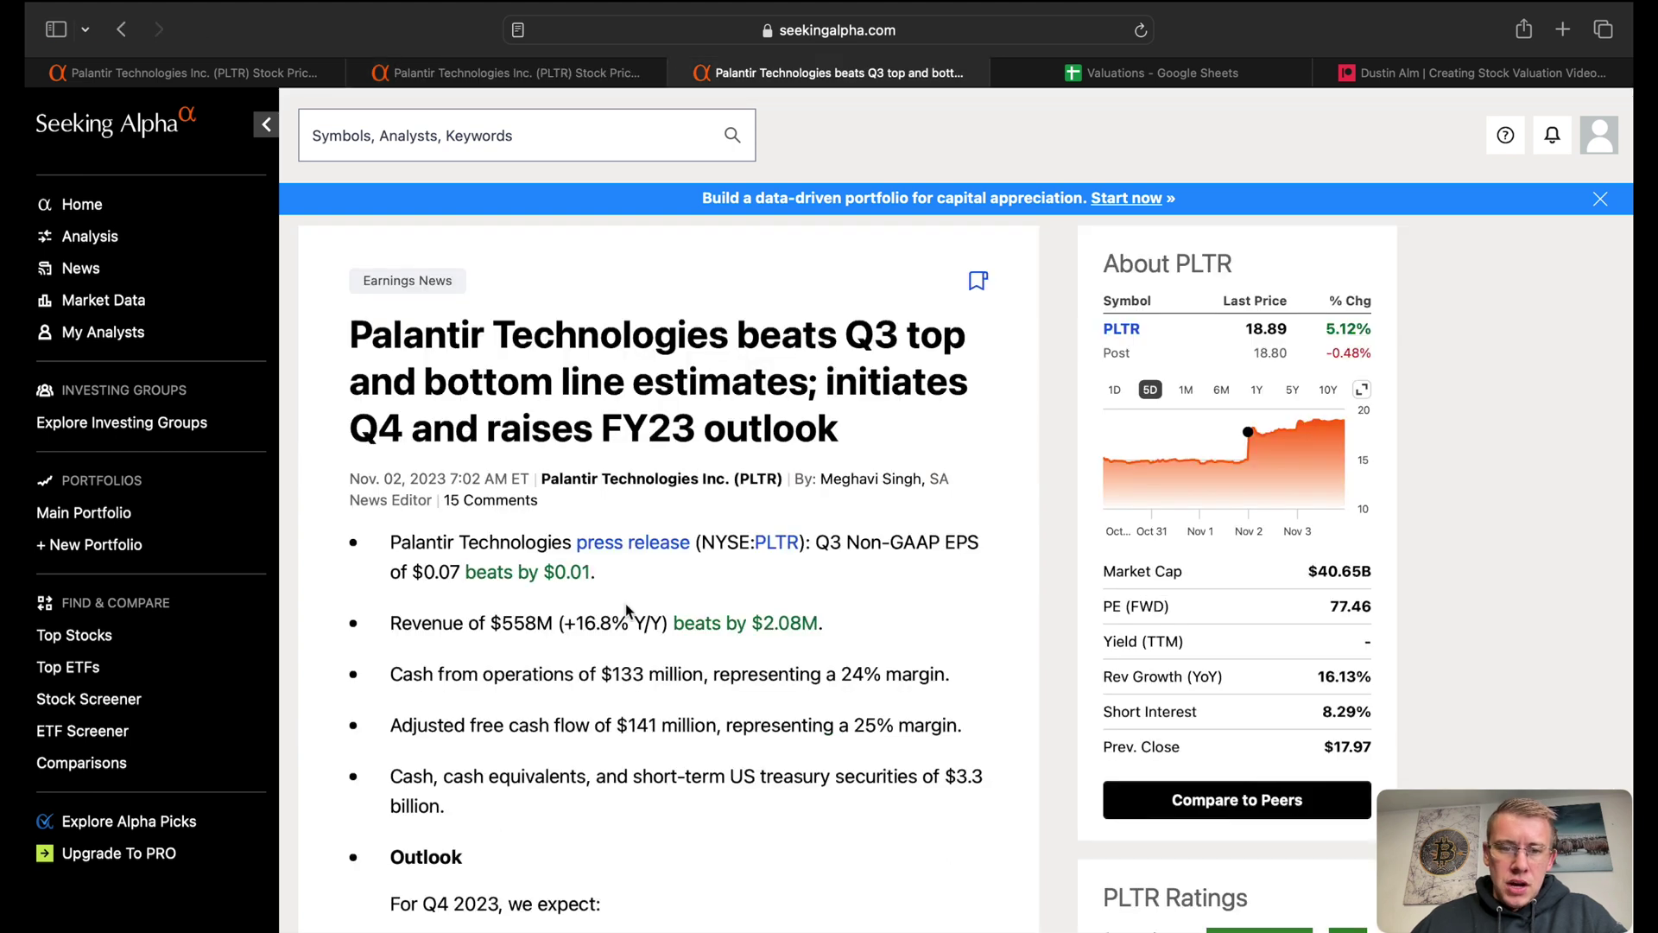
pyautogui.scroll(-5, 666, 710)
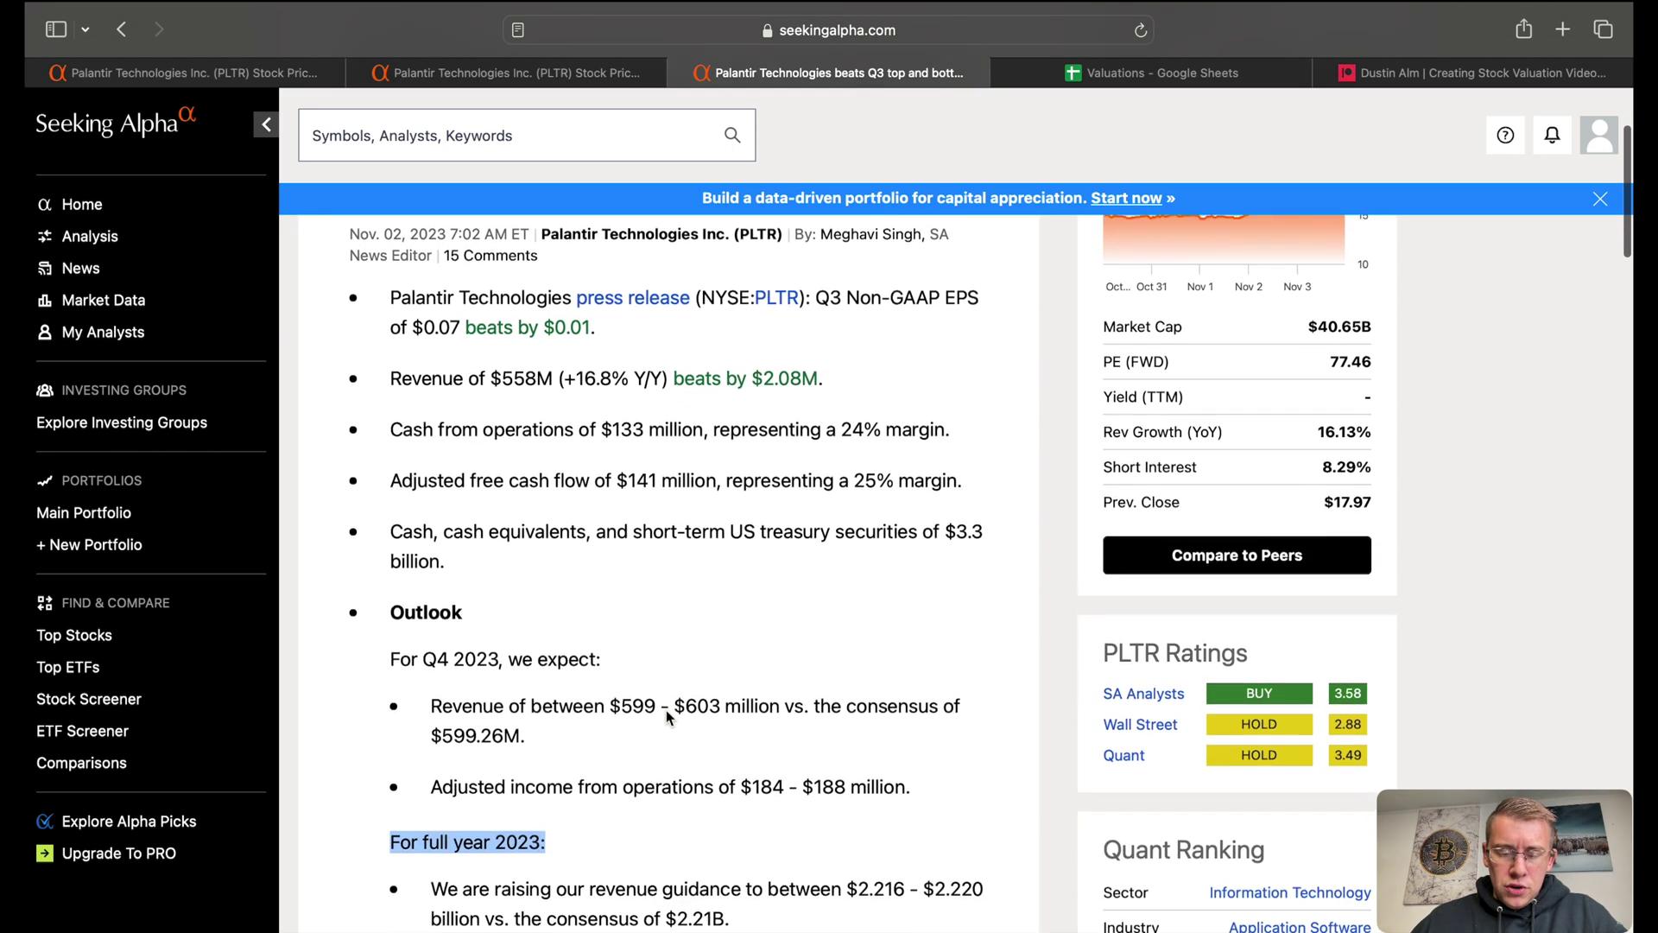
pyautogui.scroll(-2, 666, 715)
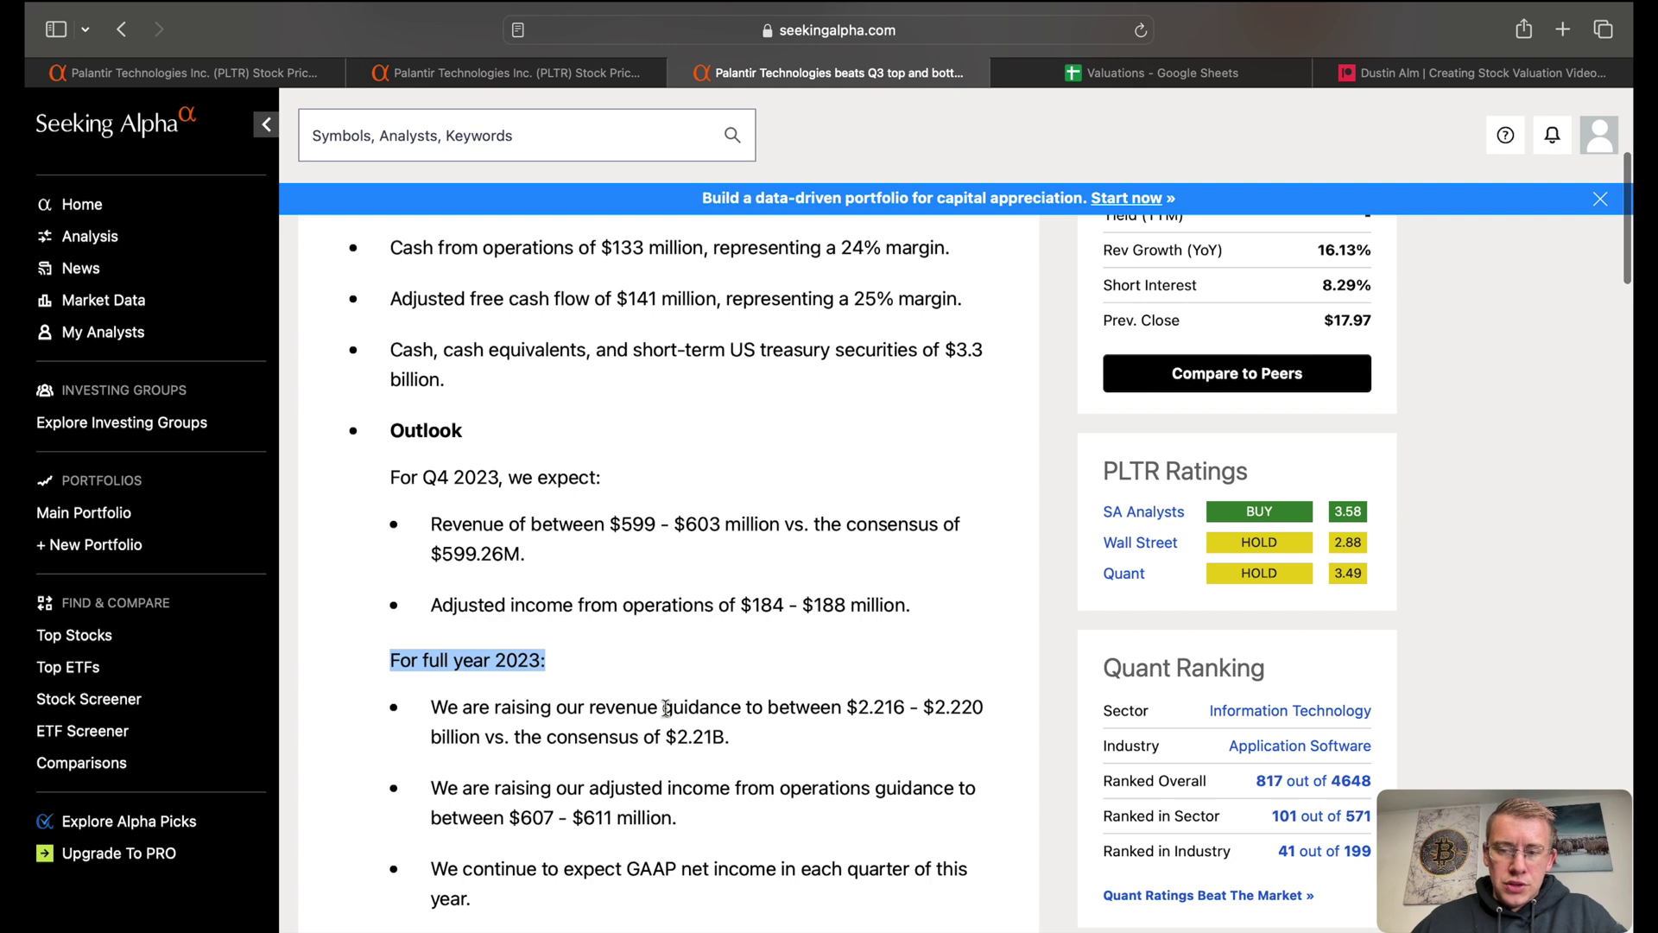
# - Examine the net income, margin and year-over-year revenue and gross profit charts in the Valuations spreadsheet
pyautogui.click(1168, 76)
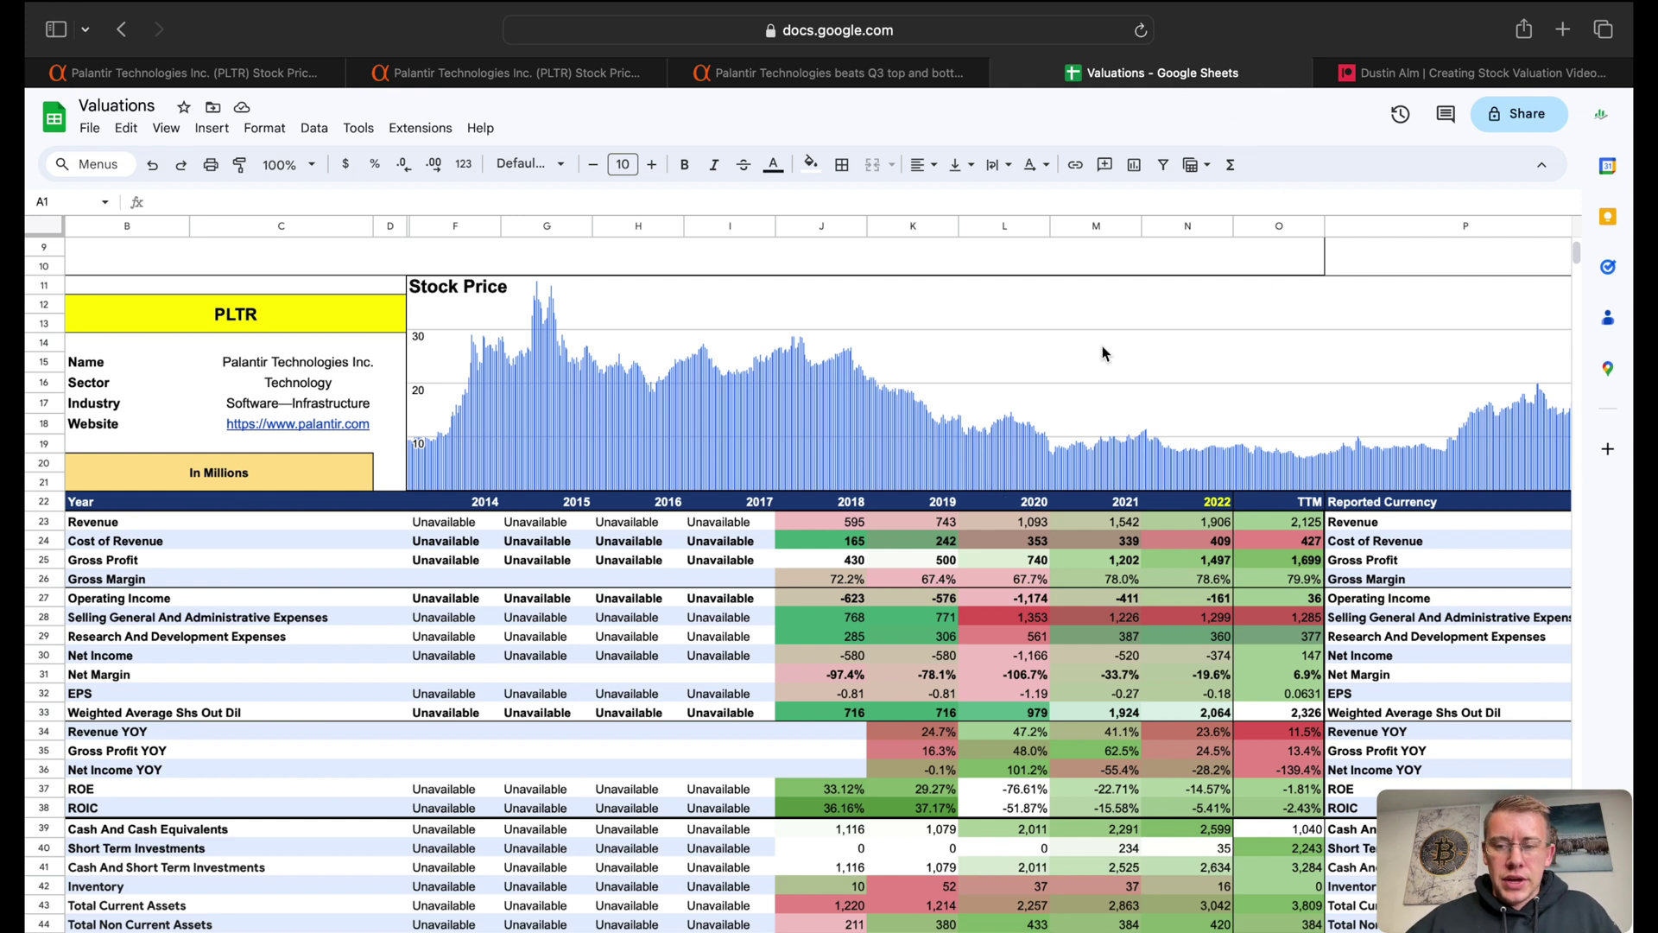
pyautogui.hscroll(15, 1102, 346)
pyautogui.scroll(3, 1102, 346)
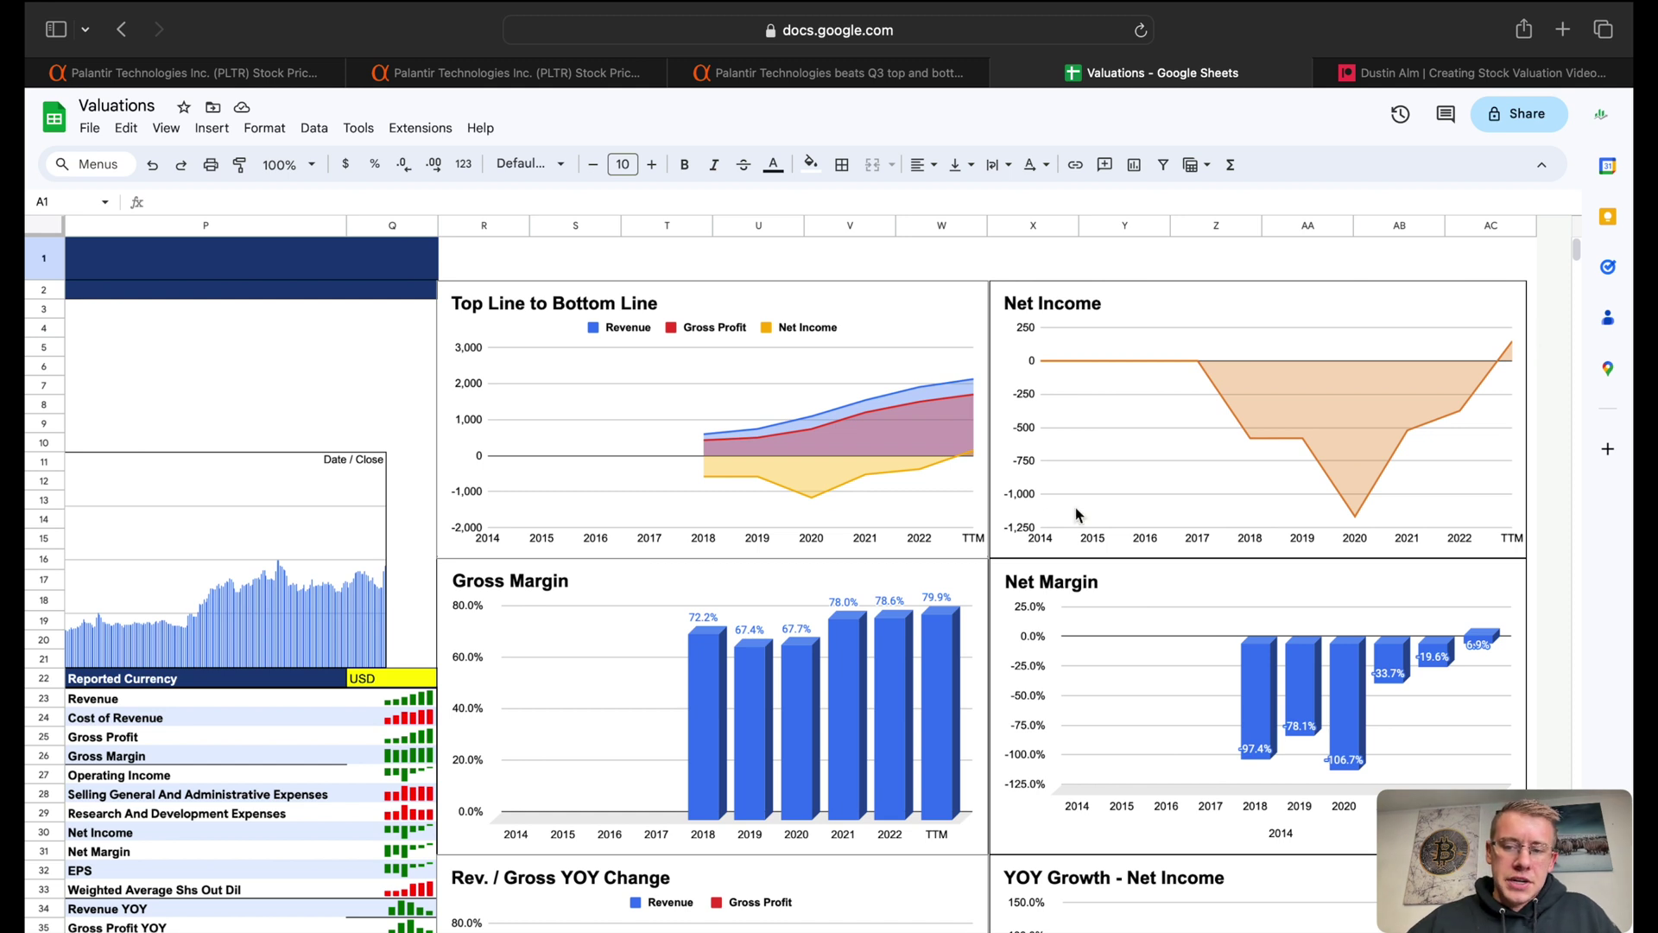
pyautogui.scroll(-2, 900, 549)
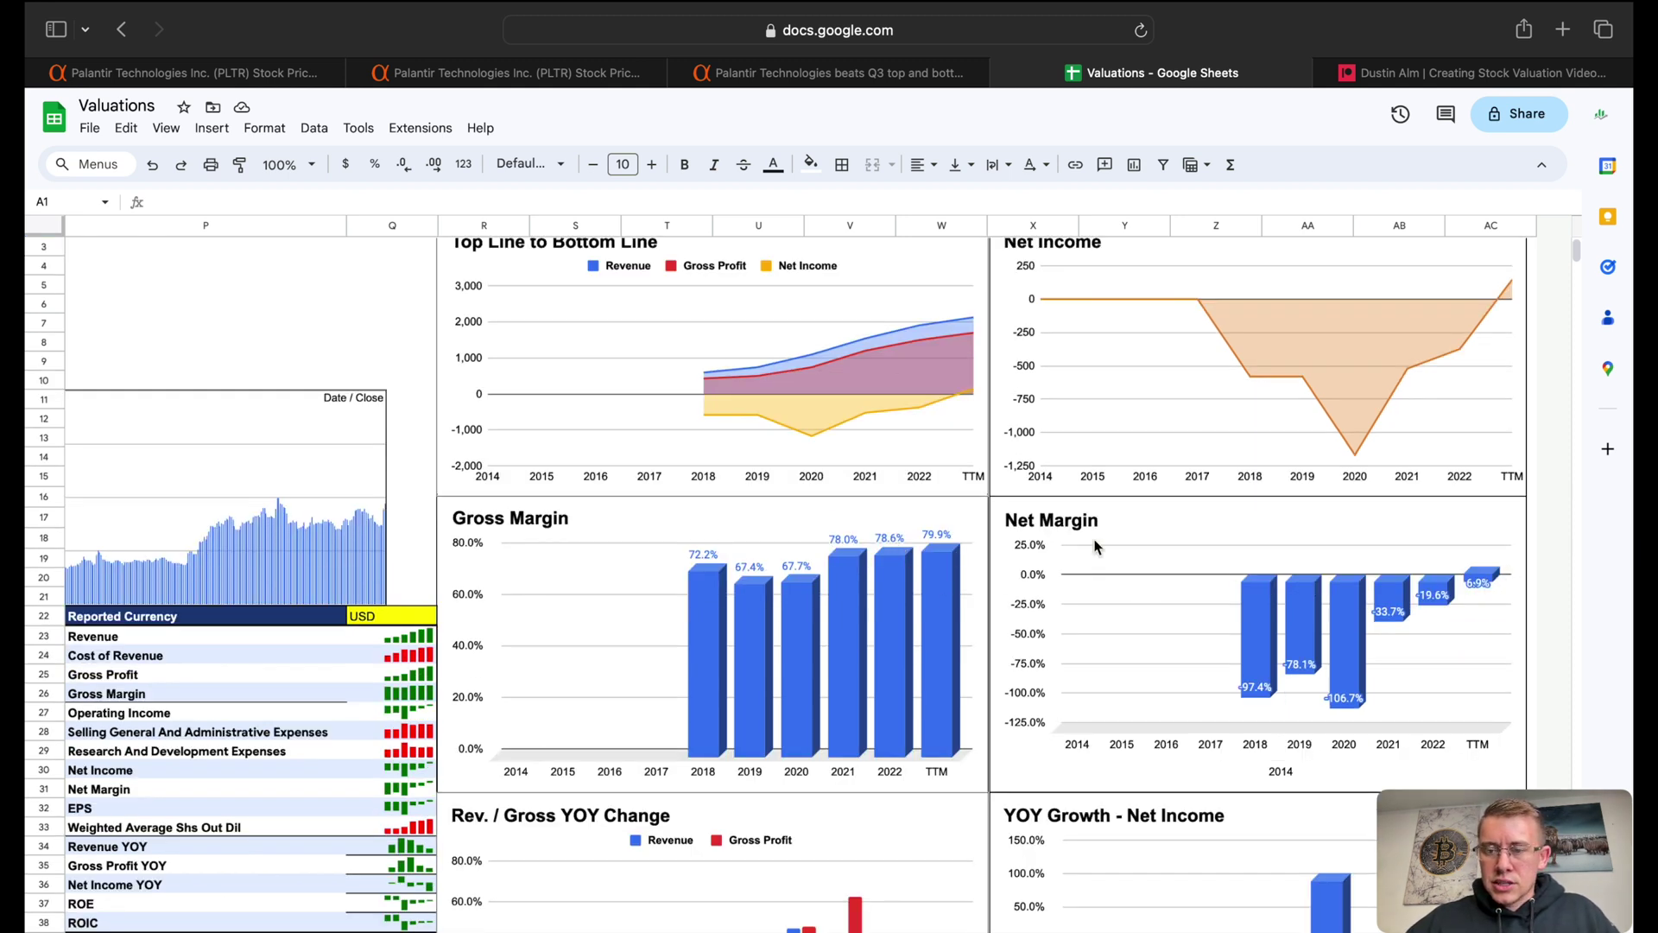
pyautogui.scroll(-7, 767, 543)
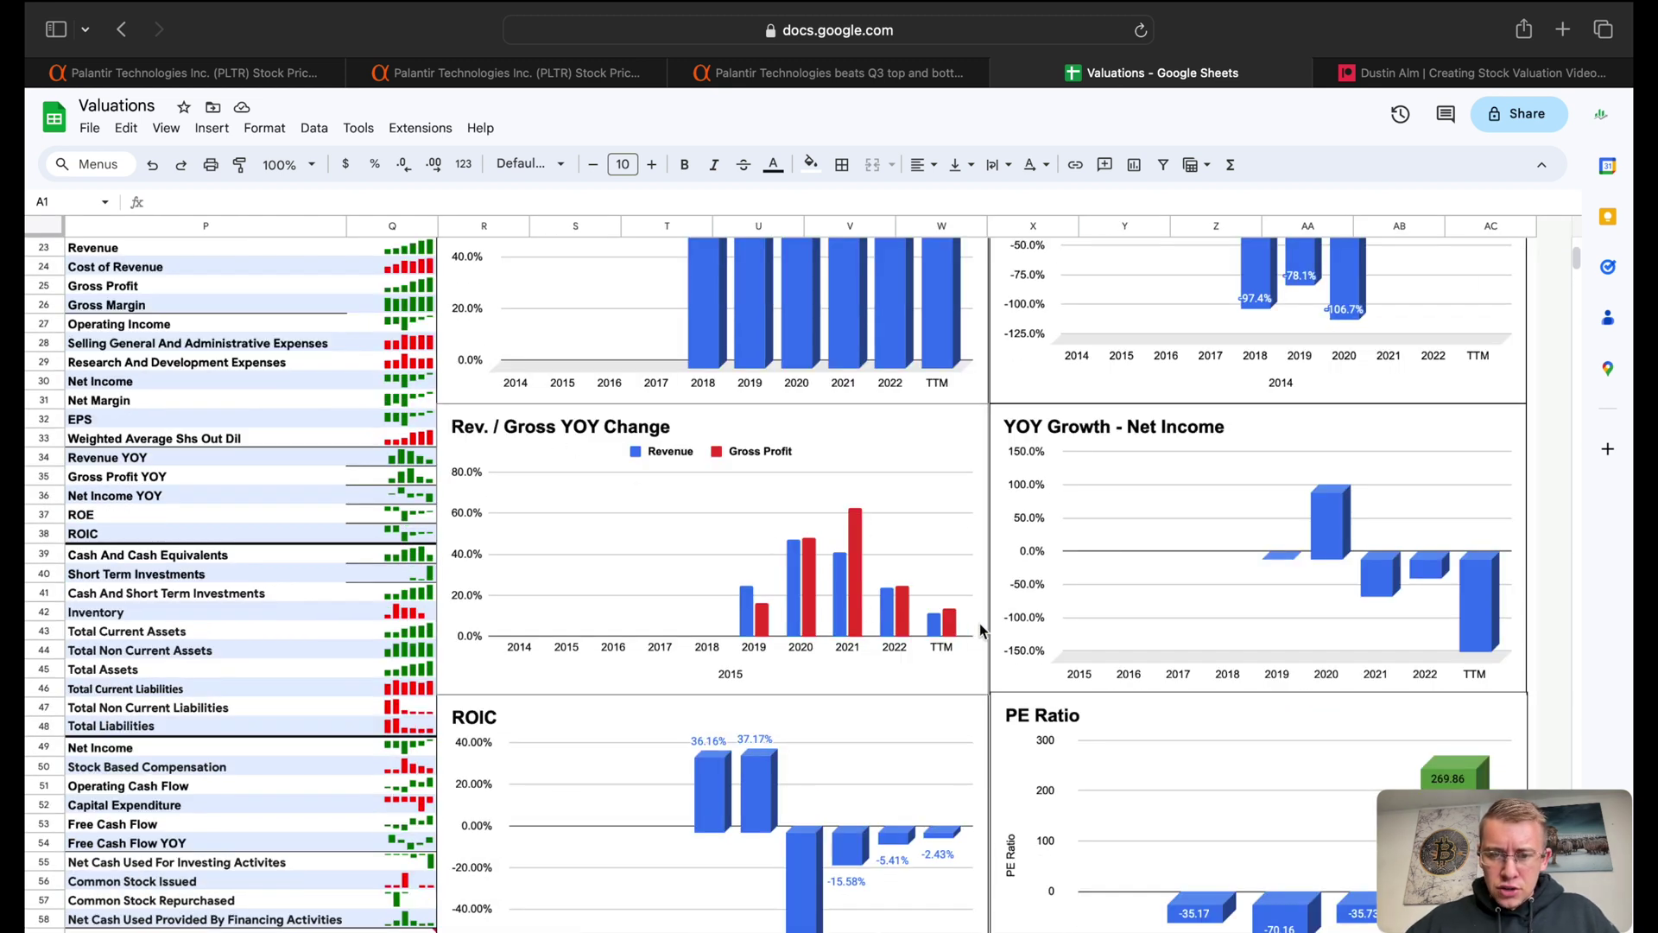
pyautogui.click(946, 633)
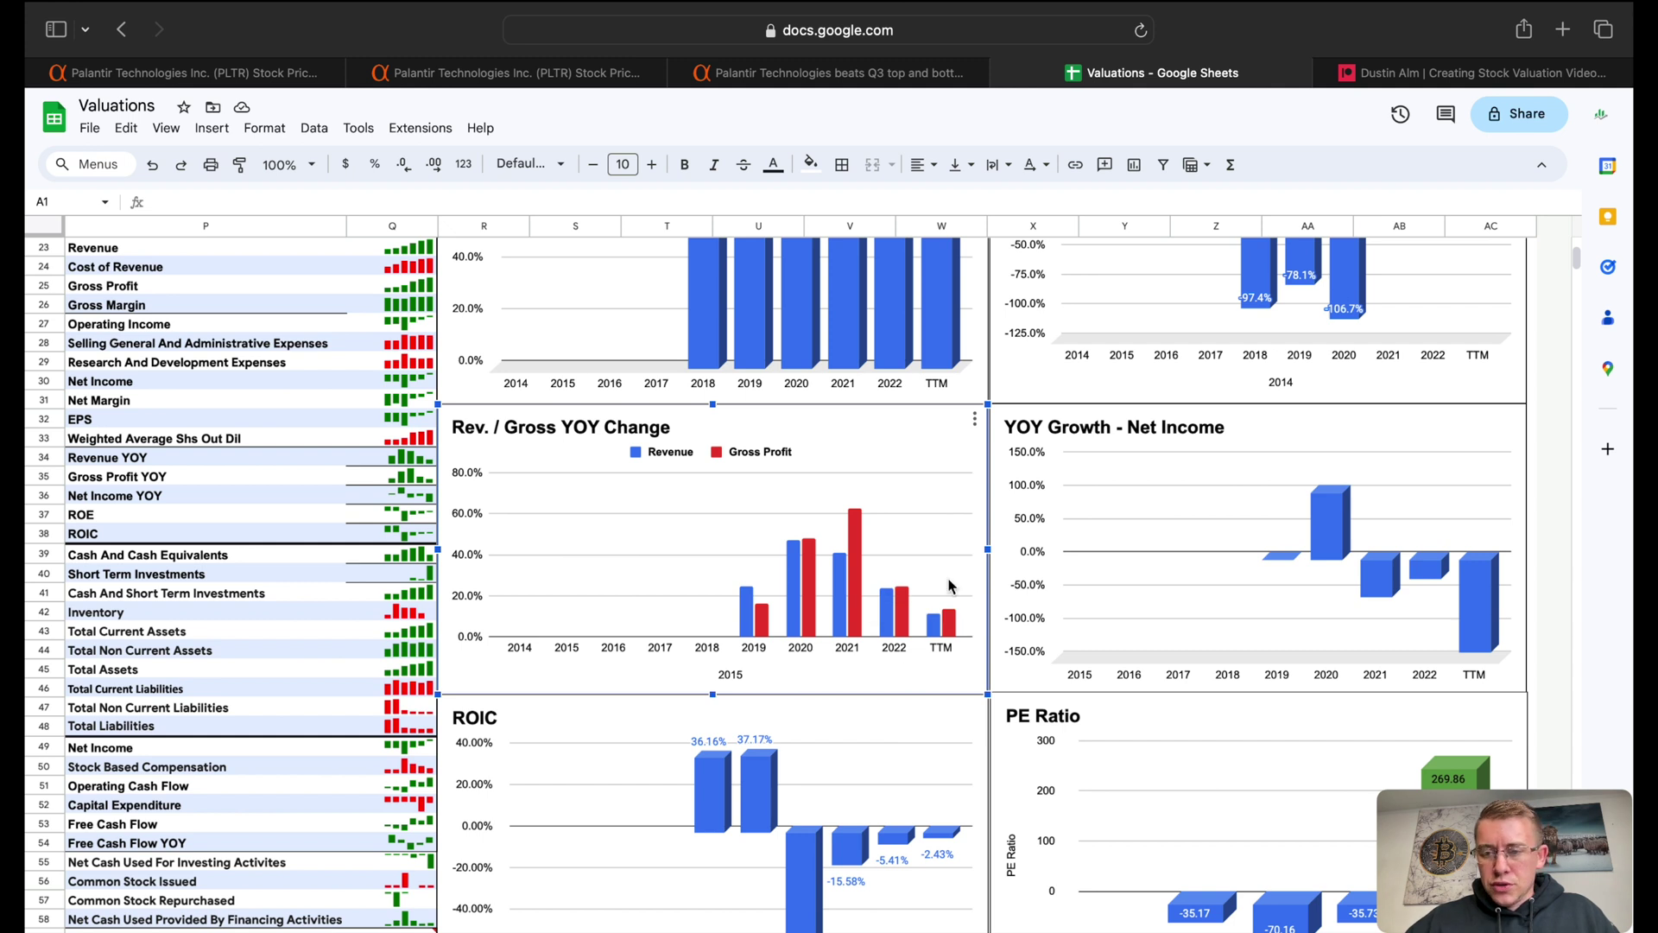
# - Examine the ROIC, PE Ratio and Earnings Yield charts for Palantir
pyautogui.scroll(-5, 950, 586)
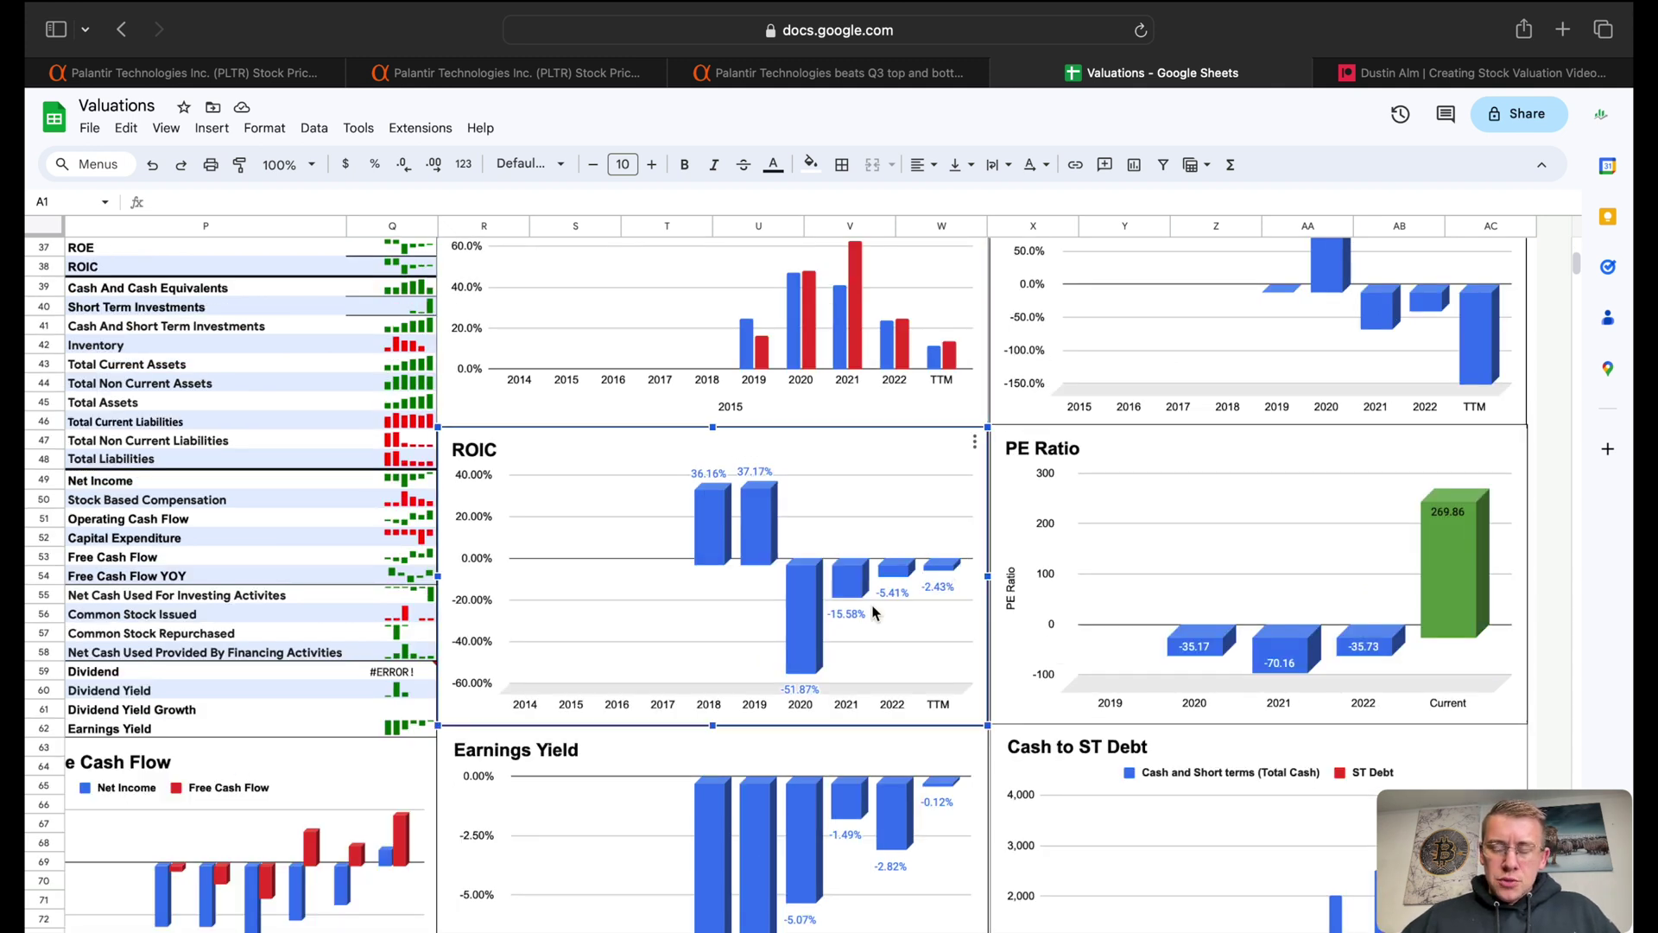
pyautogui.scroll(-1, 997, 389)
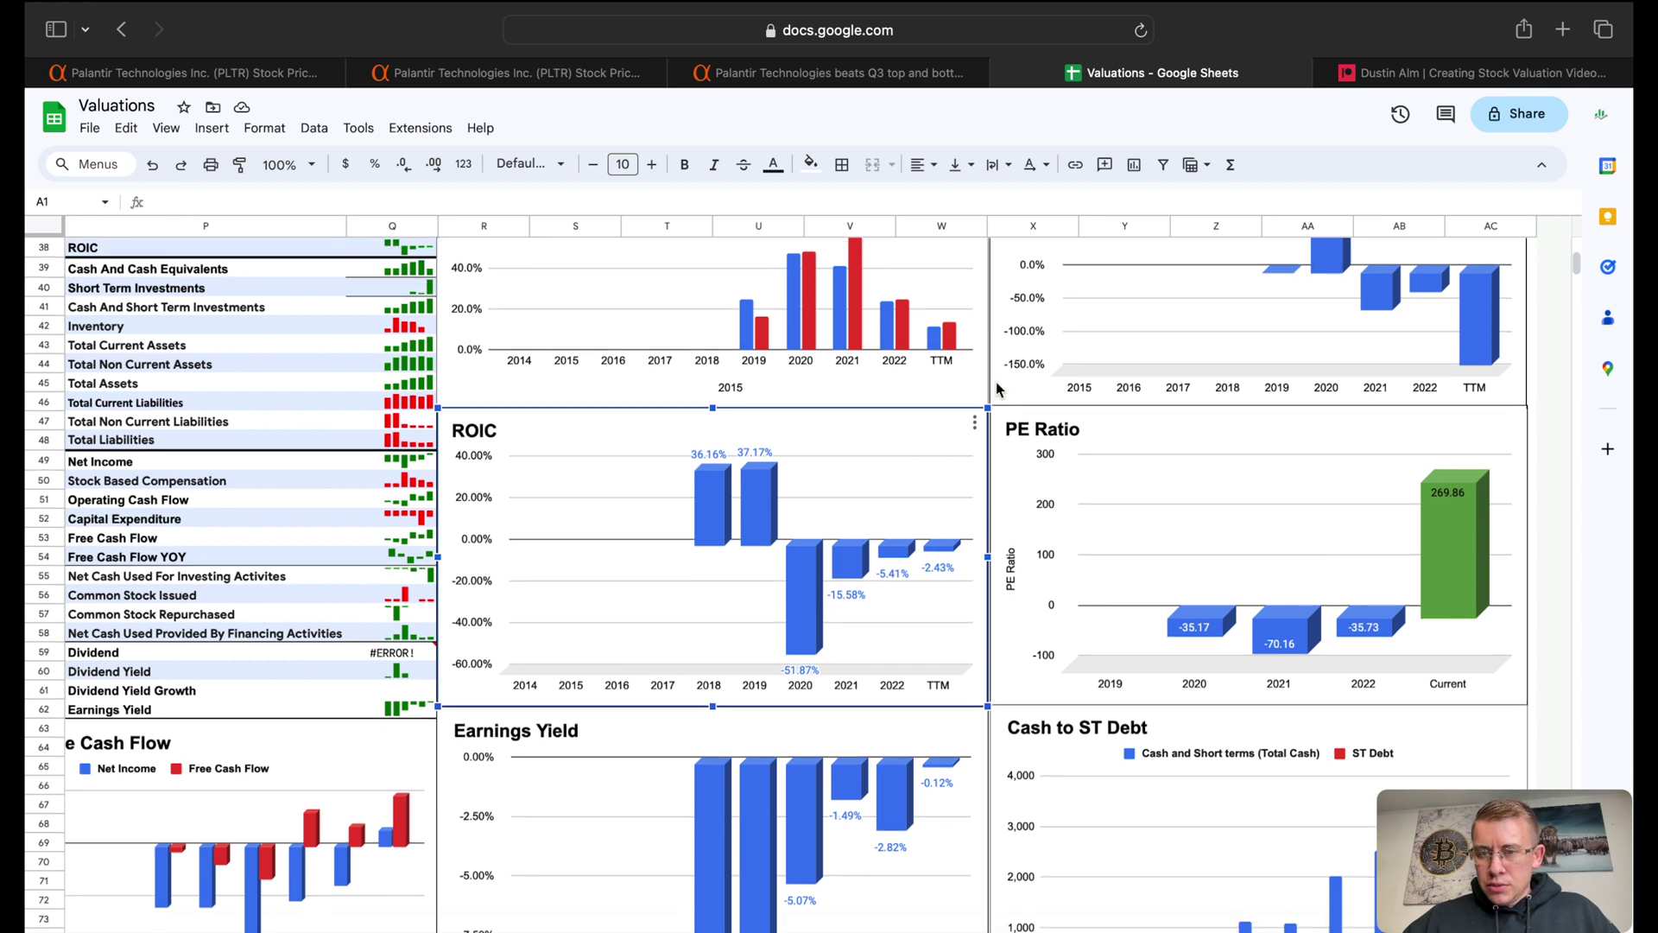
pyautogui.click(1464, 551)
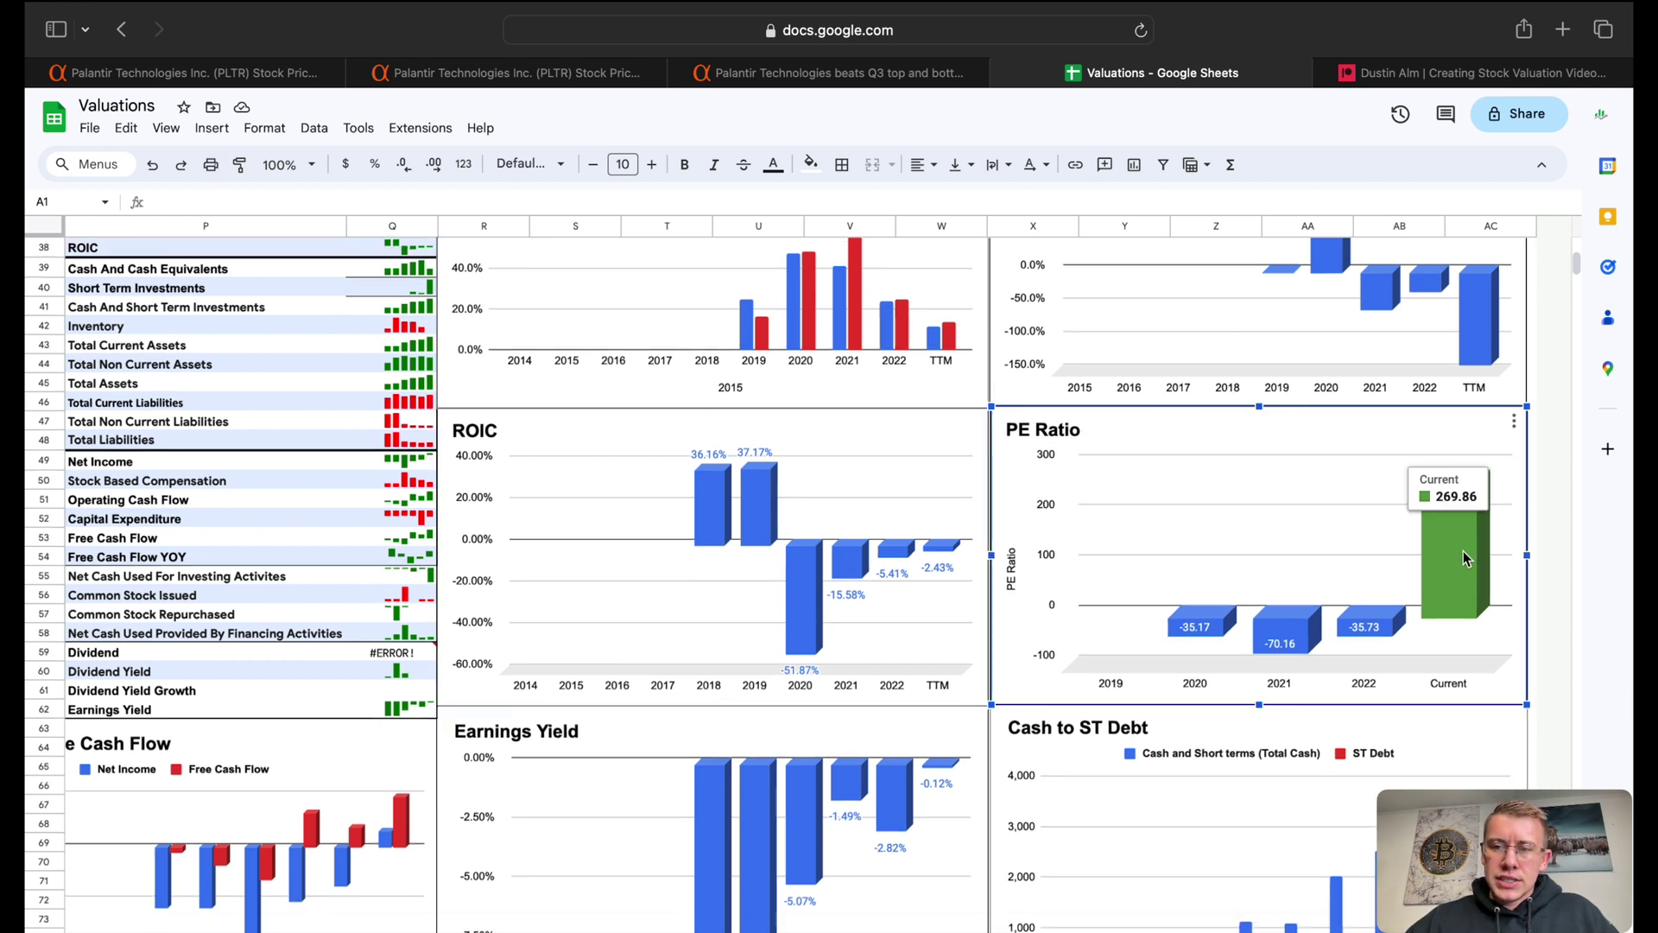
pyautogui.scroll(-5, 1000, 696)
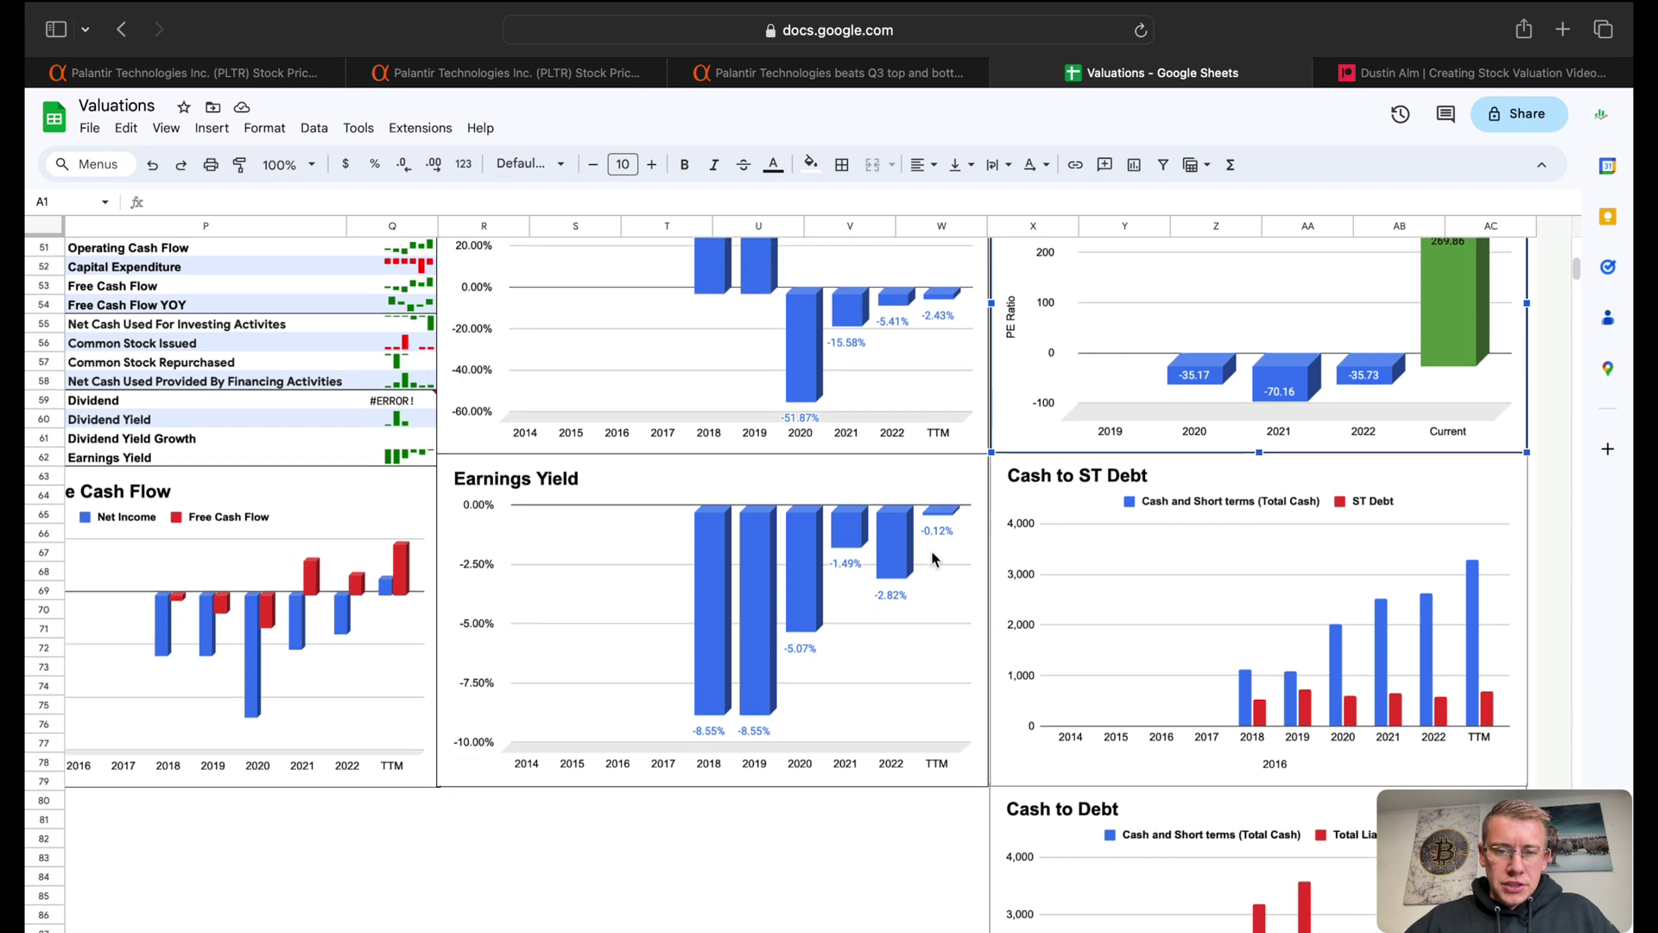
pyautogui.click(933, 556)
pyautogui.scroll(-2, 949, 609)
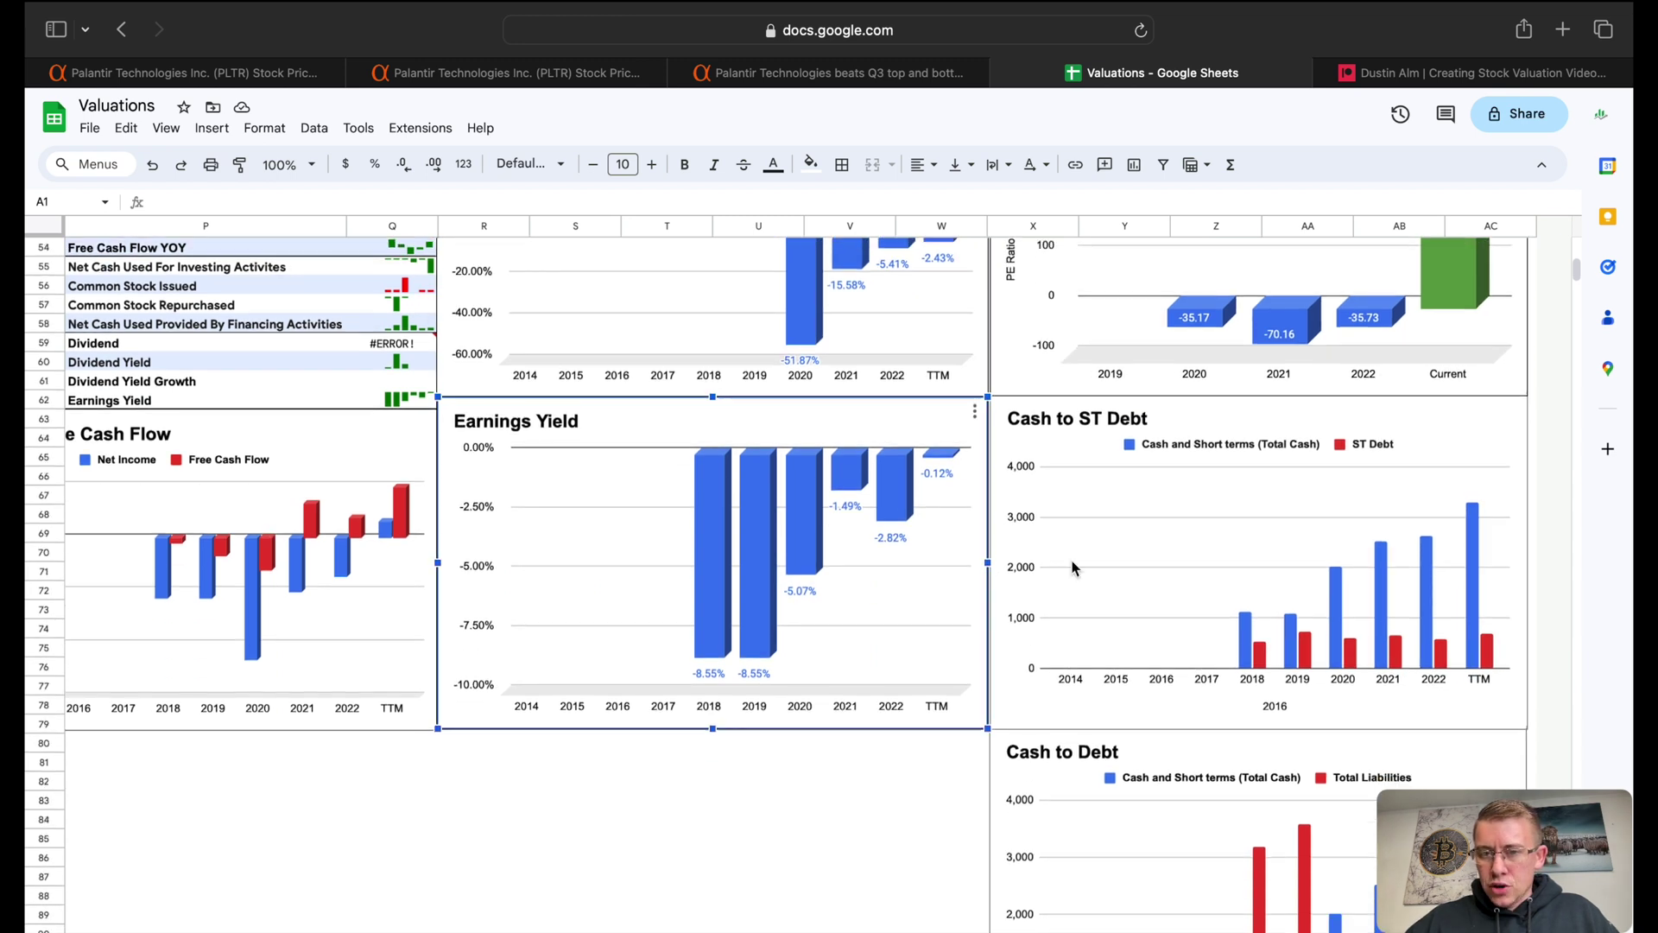
# - Examine the Cash to ST Debt and Cash to Debt charts
pyautogui.scroll(-3, 1480, 587)
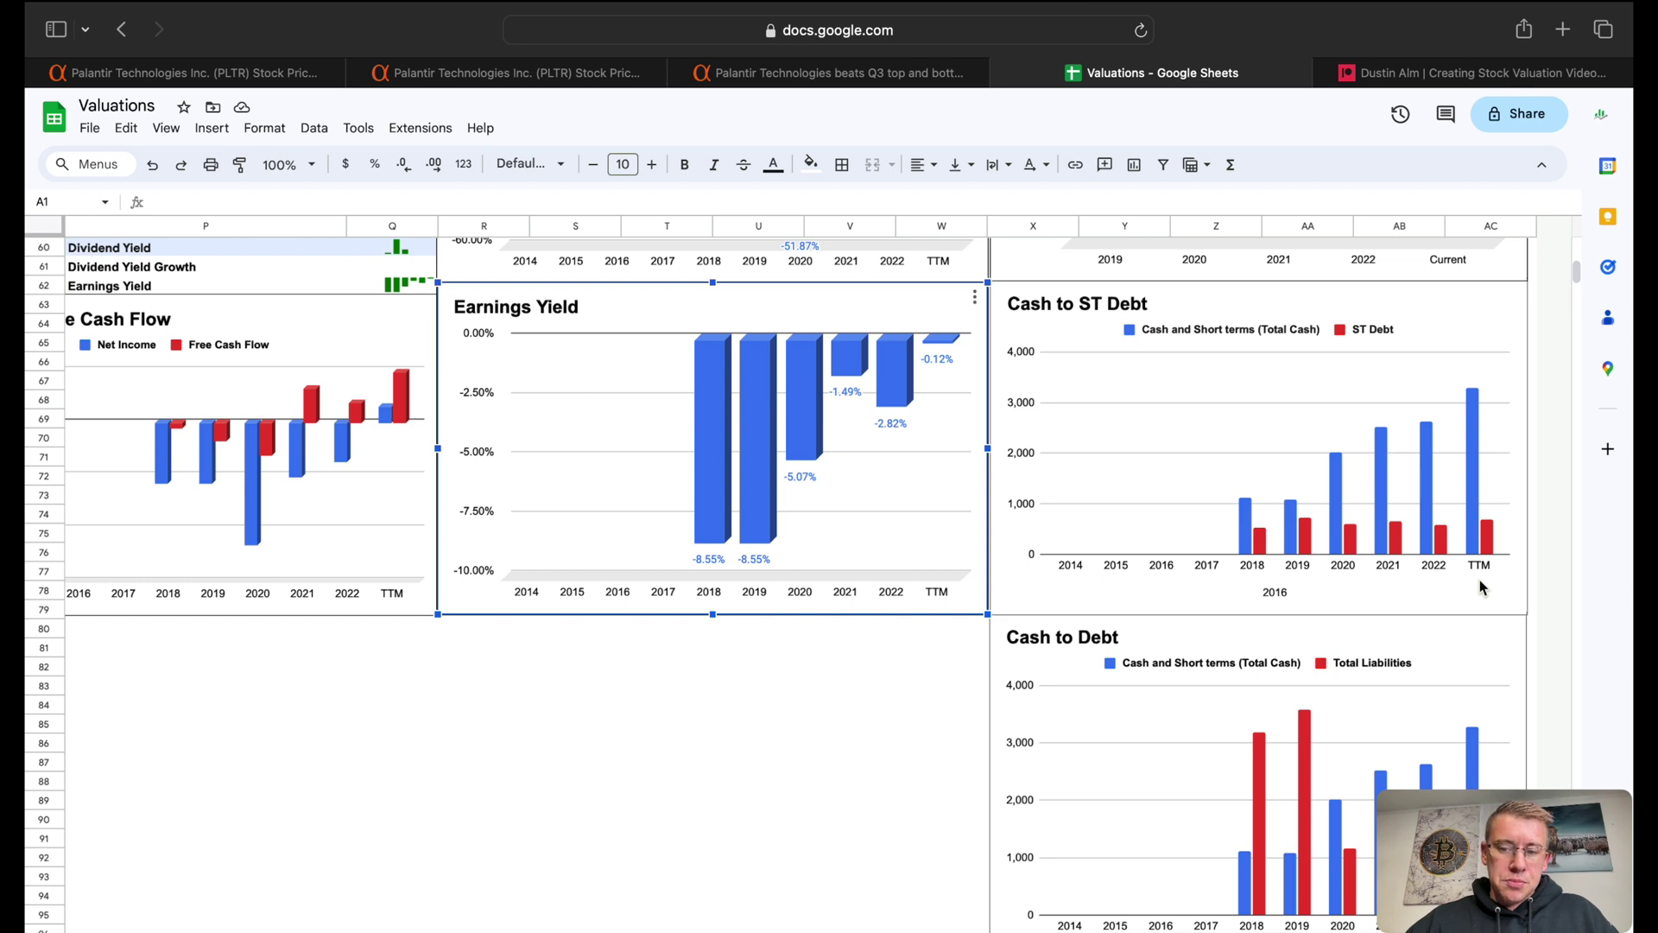
pyautogui.scroll(-2, 1480, 587)
pyautogui.scroll(3, 1479, 587)
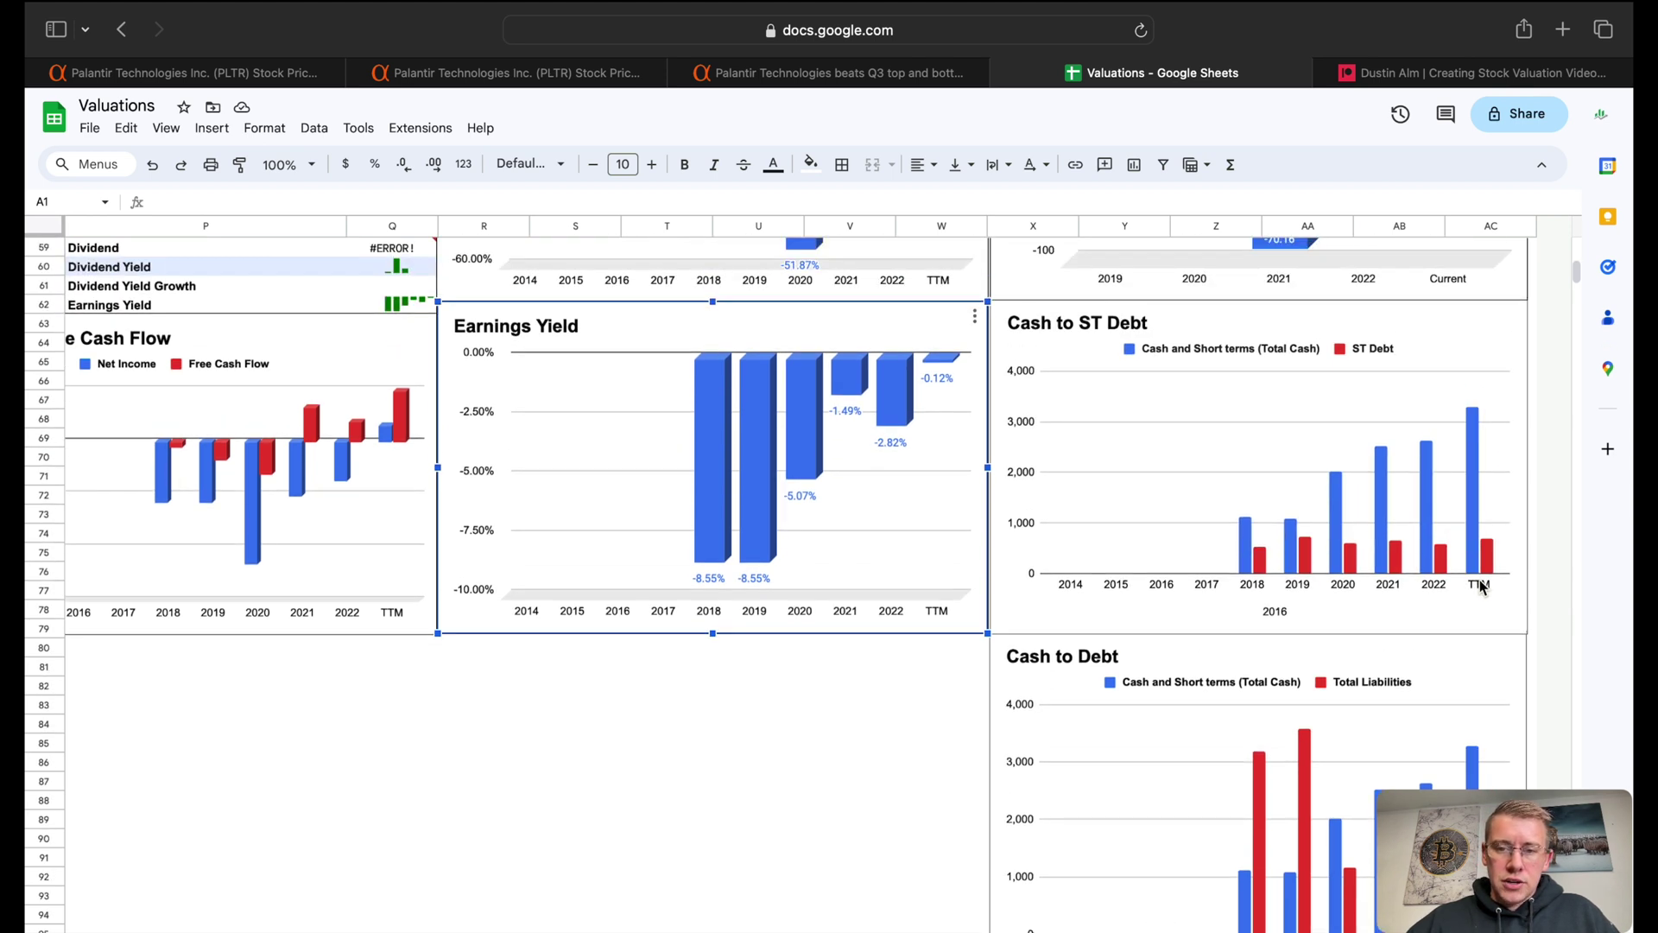
pyautogui.scroll(1, 1480, 587)
# - Examine the Net Income / Free Cash Flow, Free Cash Flow, Cap Ex. and Share Count Dil. charts
pyautogui.hscroll(-10, 1296, 519)
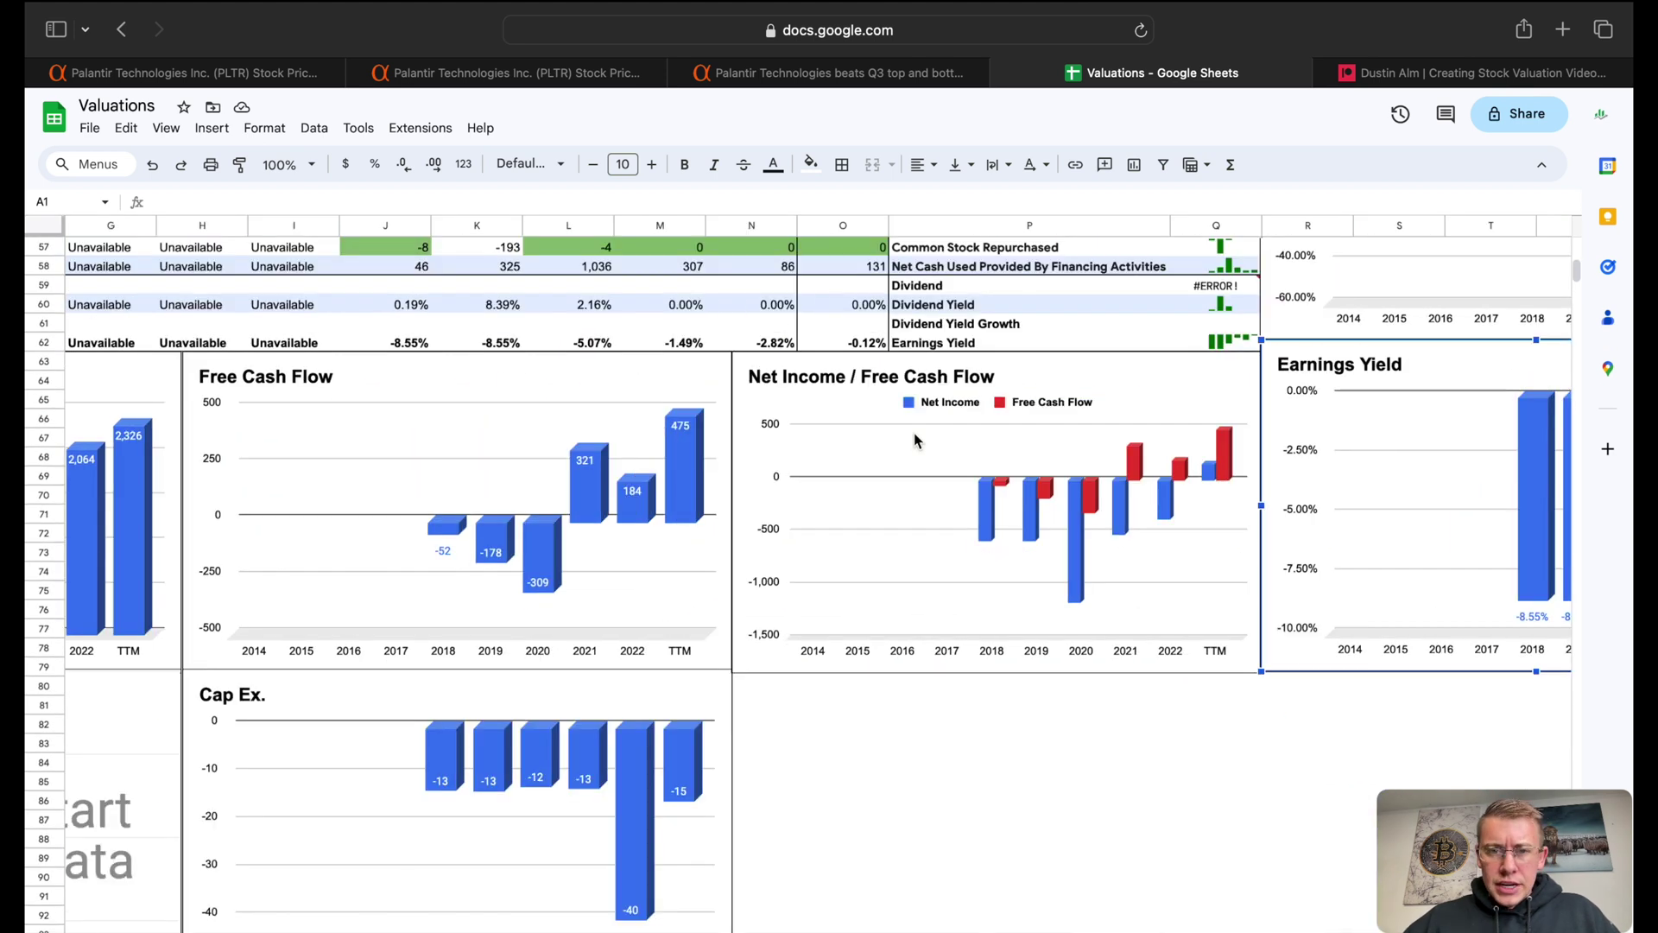
pyautogui.click(1232, 464)
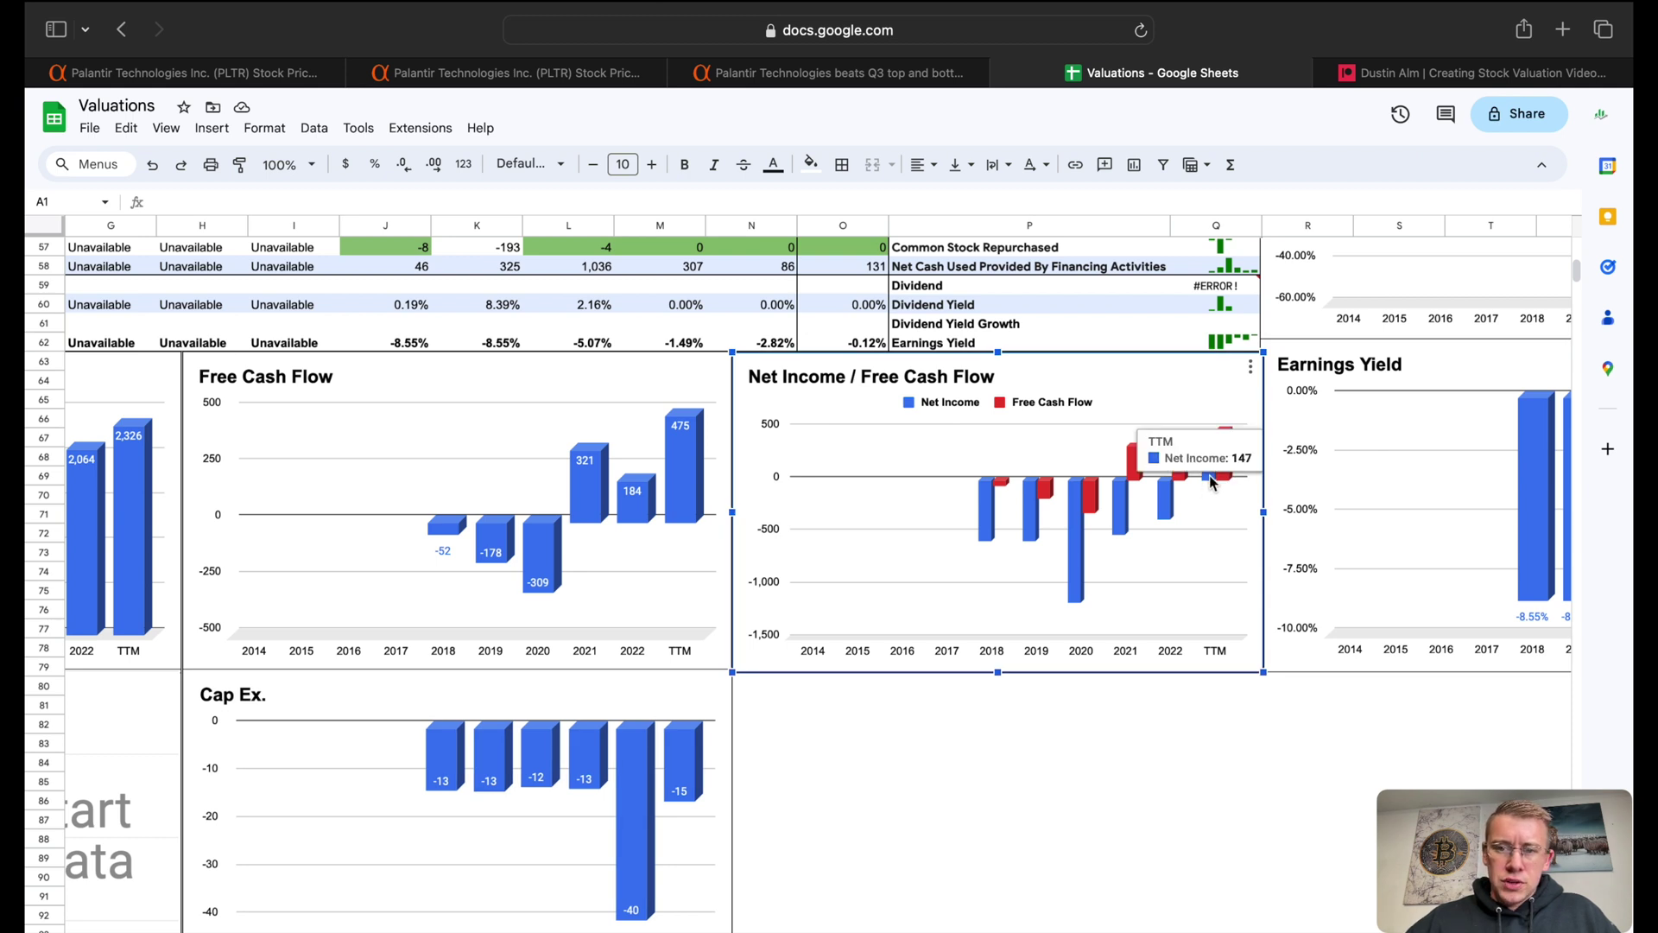
pyautogui.hscroll(-5, 640, 495)
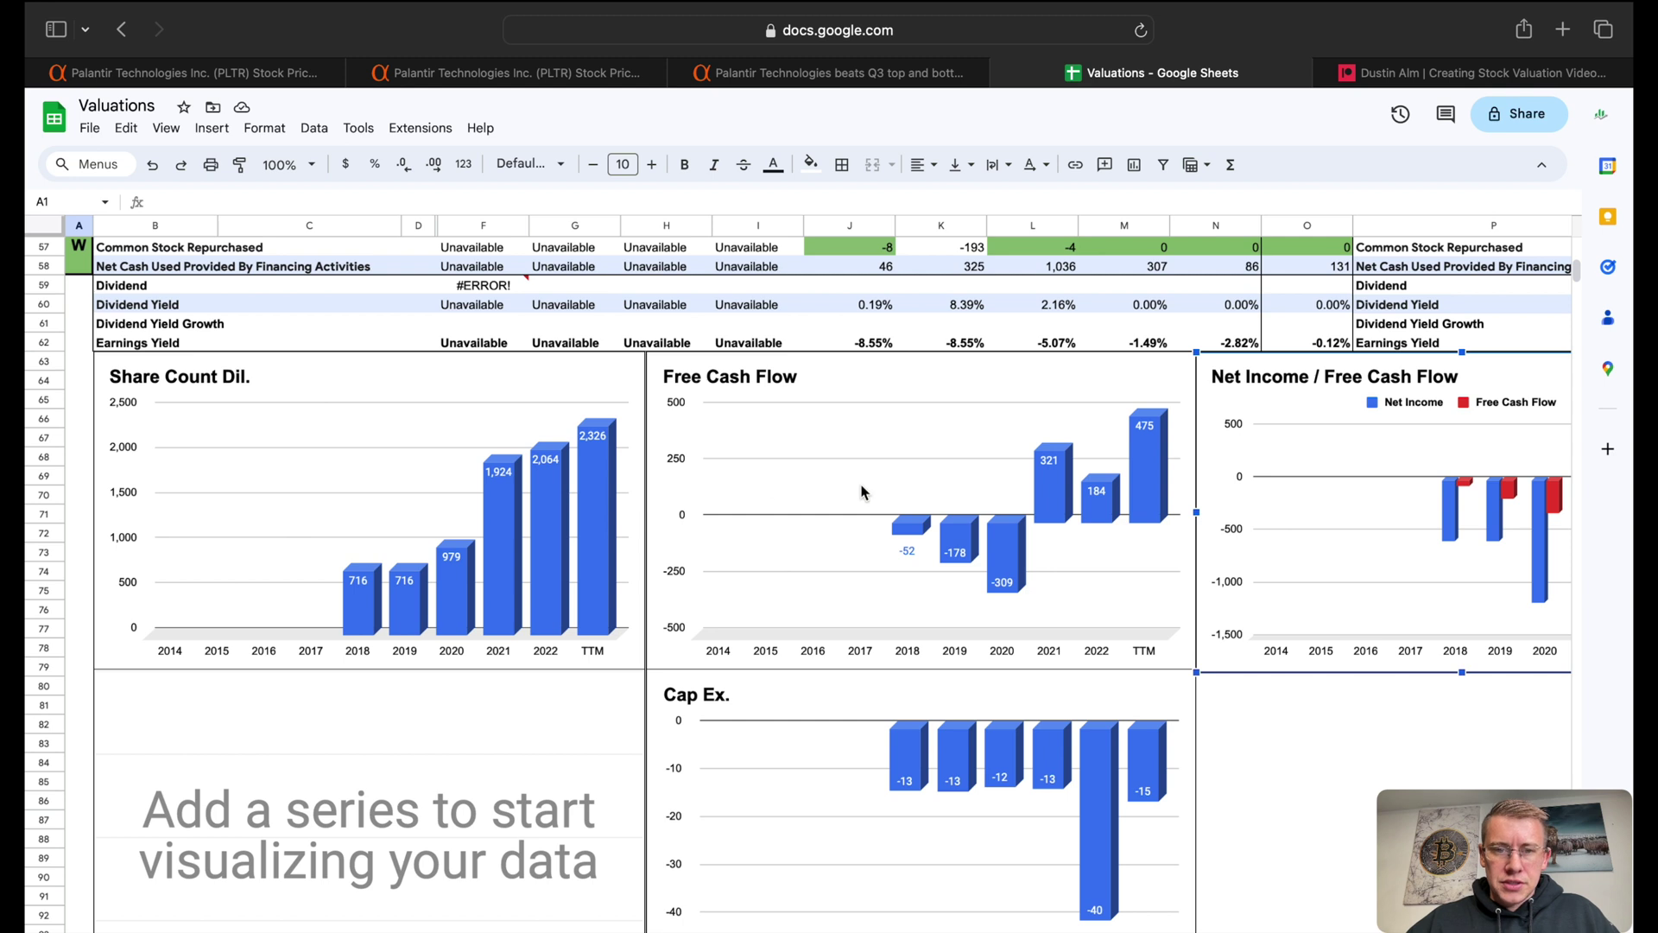
pyautogui.scroll(-1, 870, 476)
pyautogui.click(1165, 442)
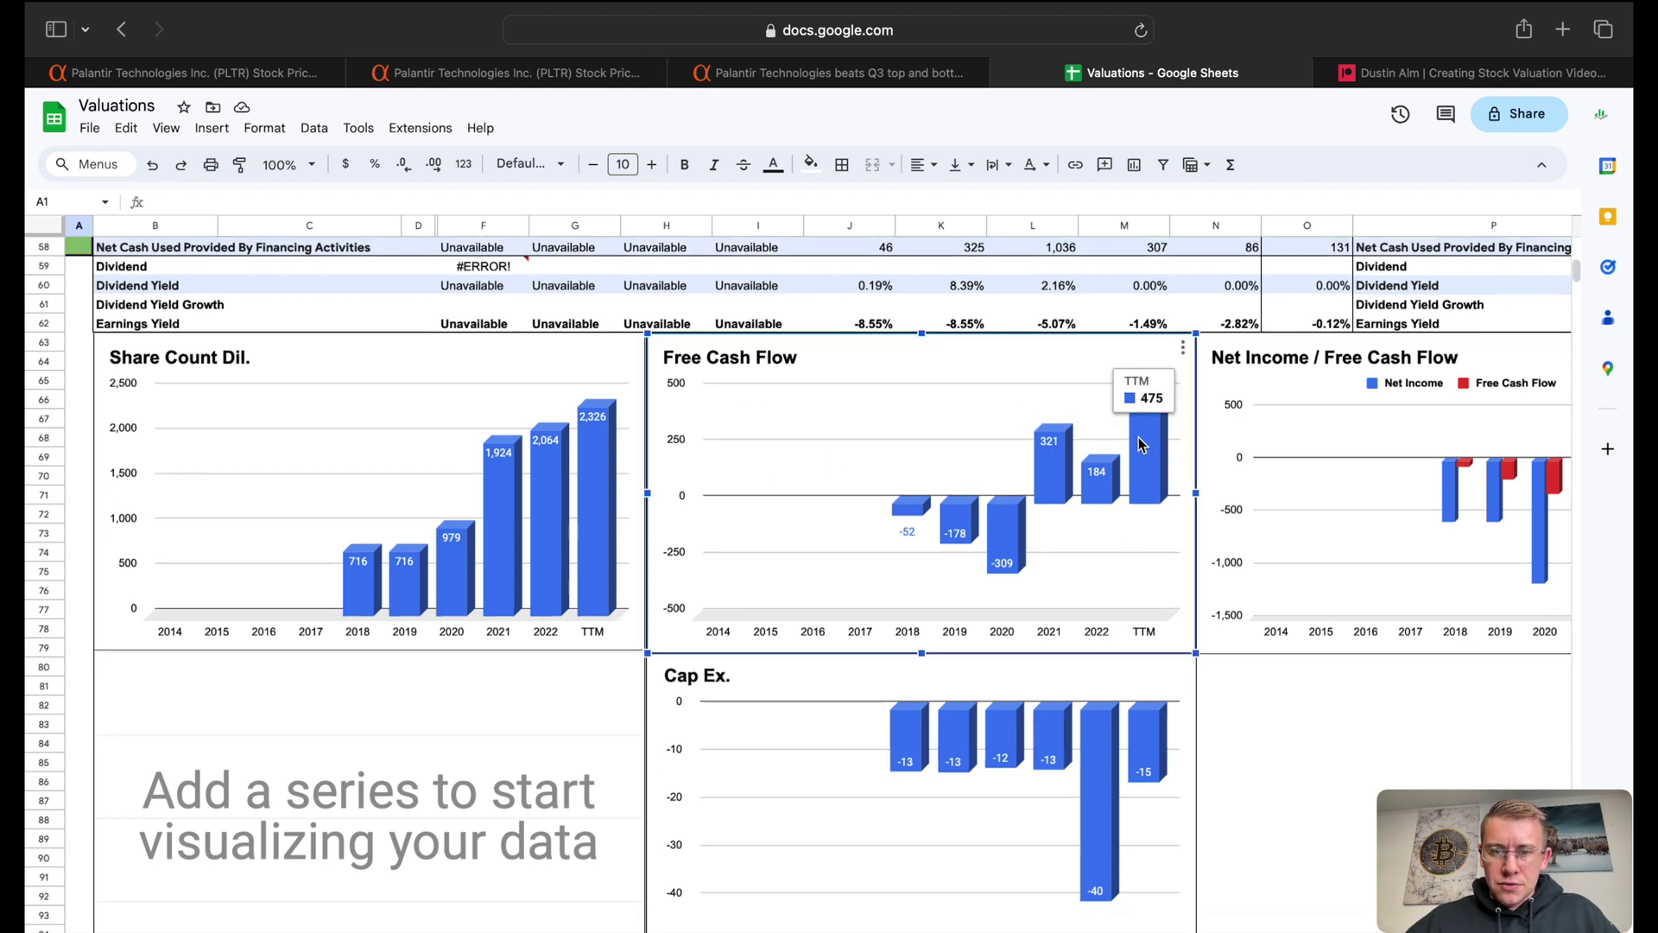
pyautogui.scroll(-5, 951, 659)
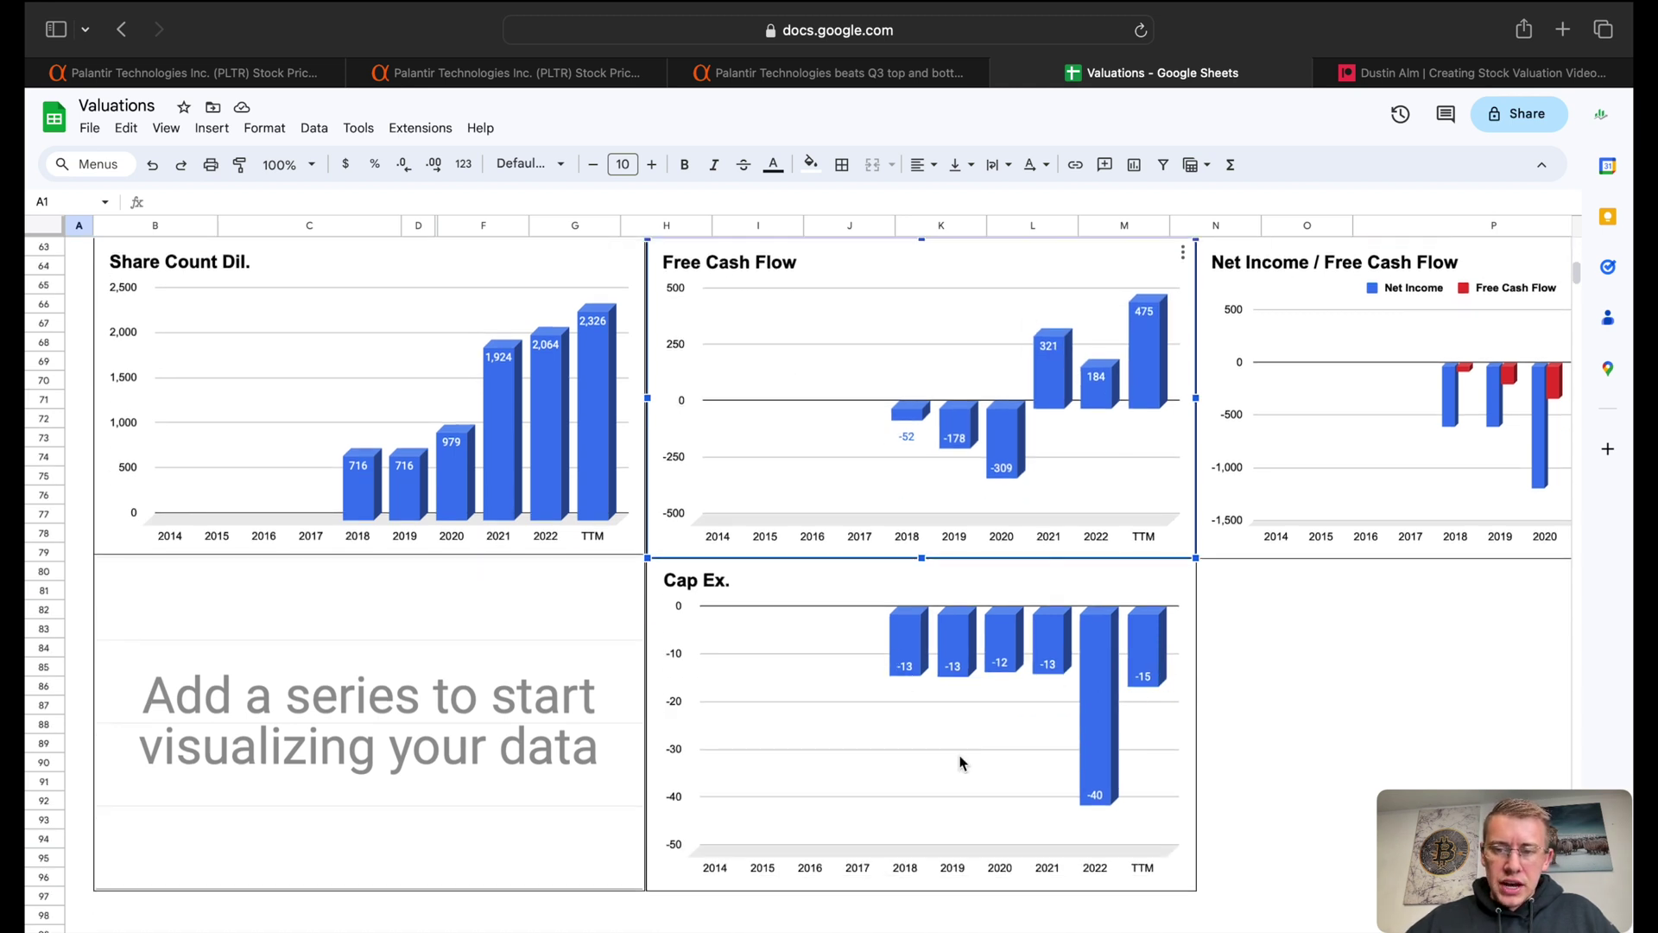
pyautogui.scroll(3, 483, 691)
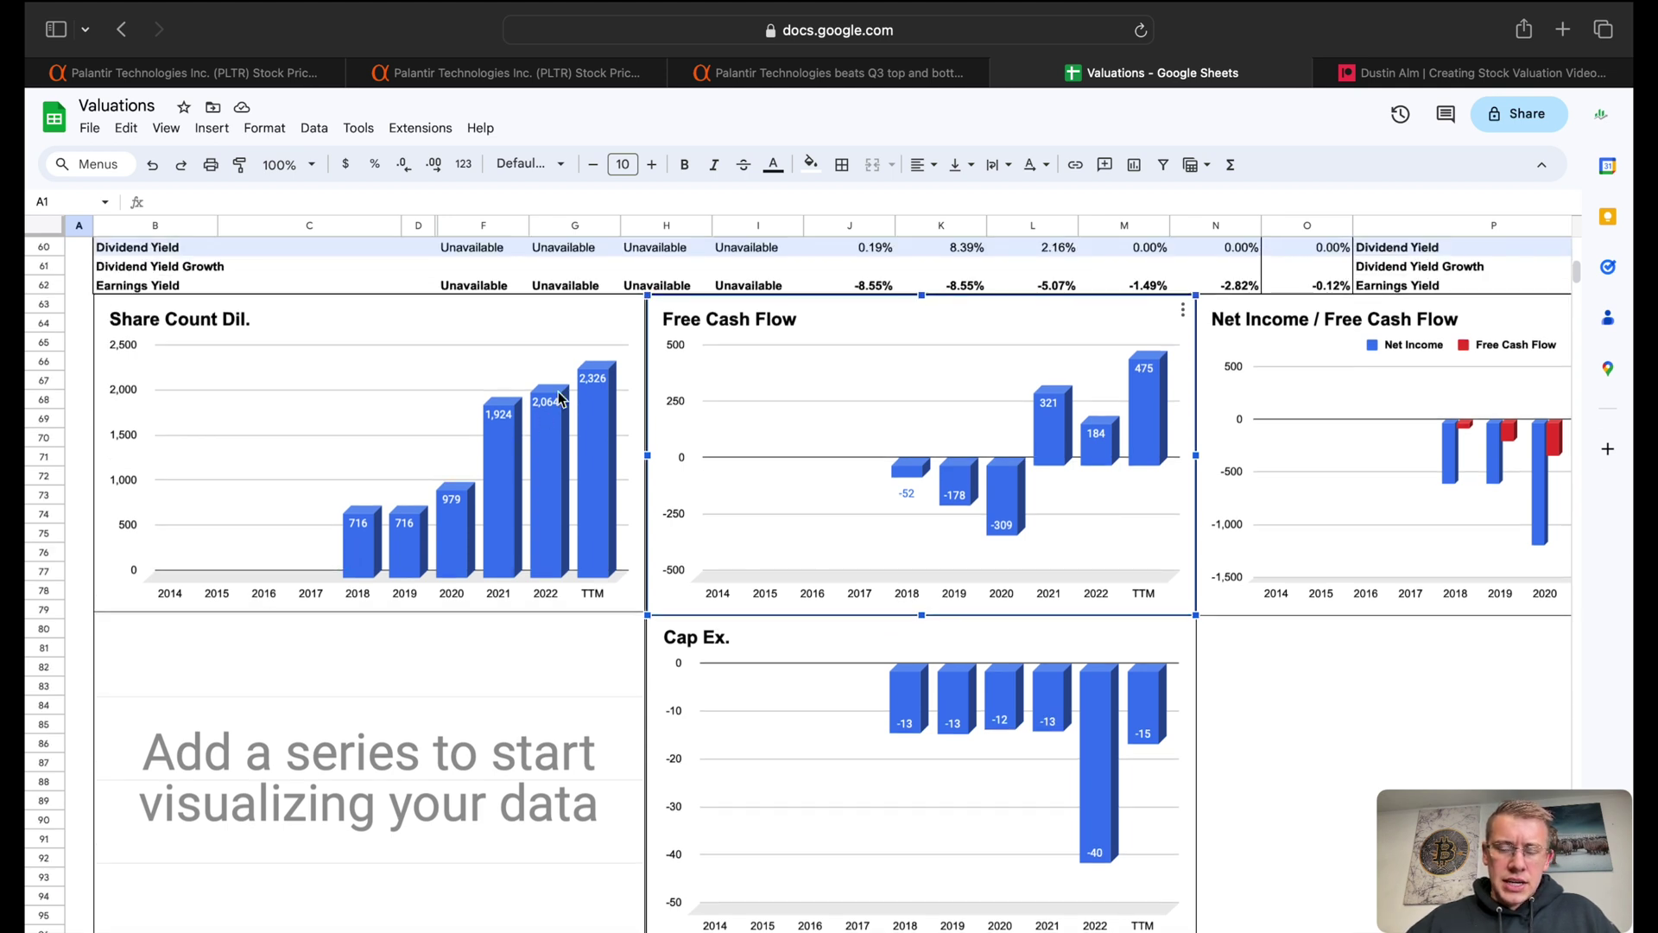
# - Check the TTM values for common stock issued and stock based compensation in the cash flow table
pyautogui.scroll(9, 477, 462)
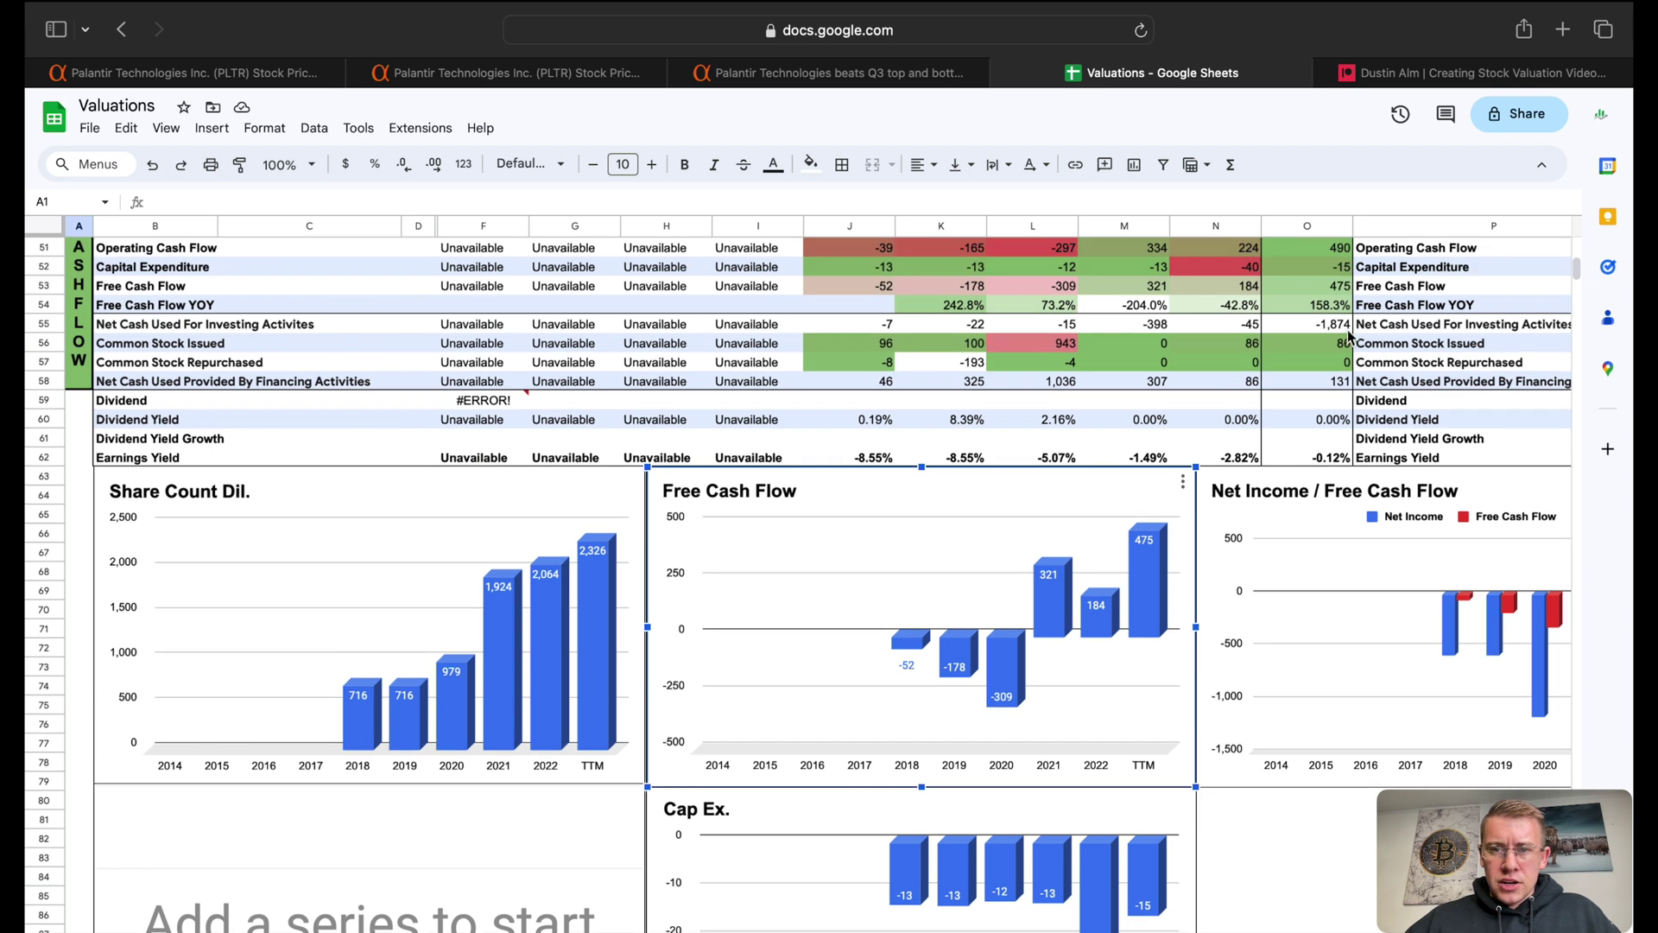
pyautogui.click(1434, 346)
pyautogui.click(1331, 346)
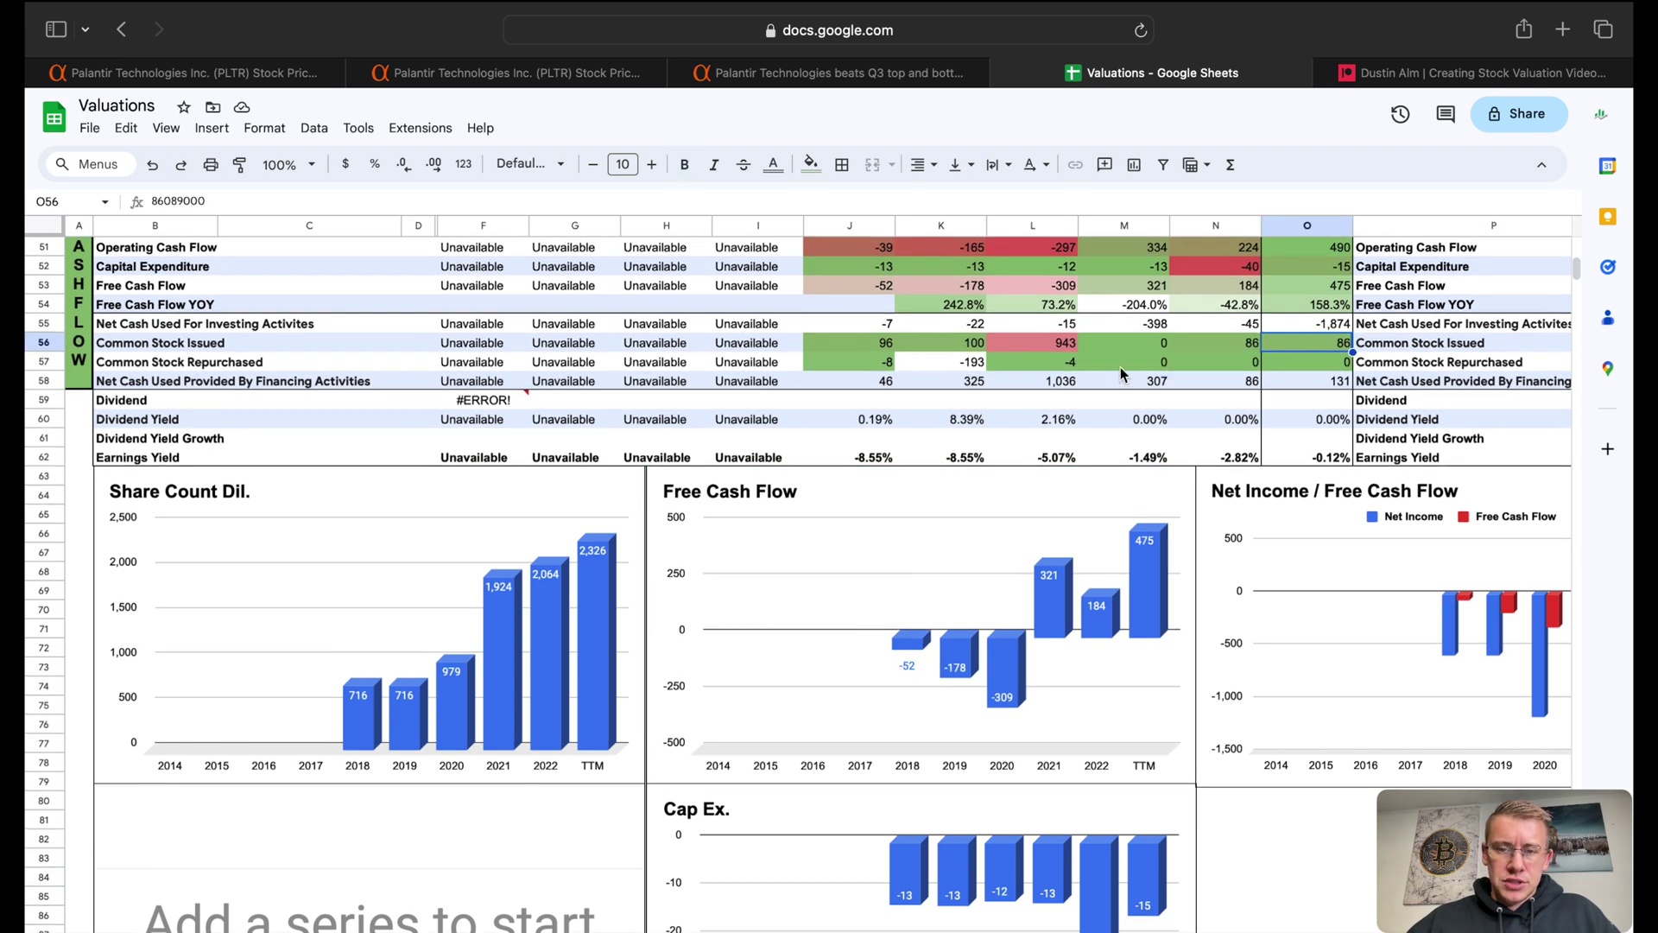
pyautogui.scroll(5, 691, 640)
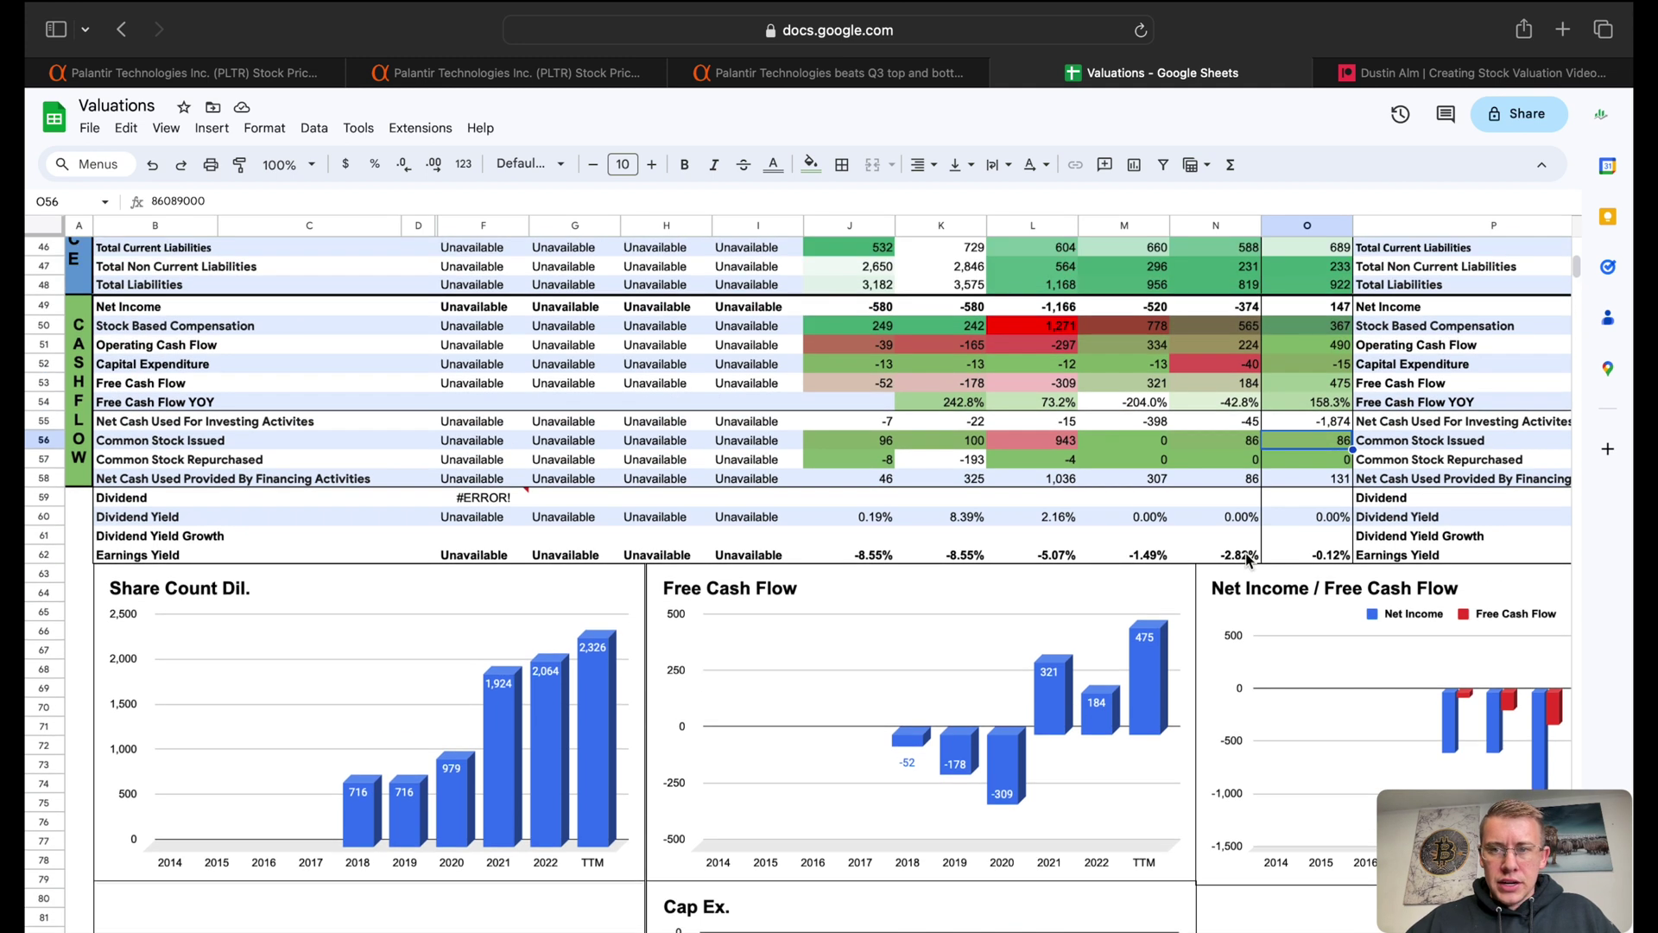
pyautogui.scroll(5, 1247, 560)
pyautogui.click(1322, 423)
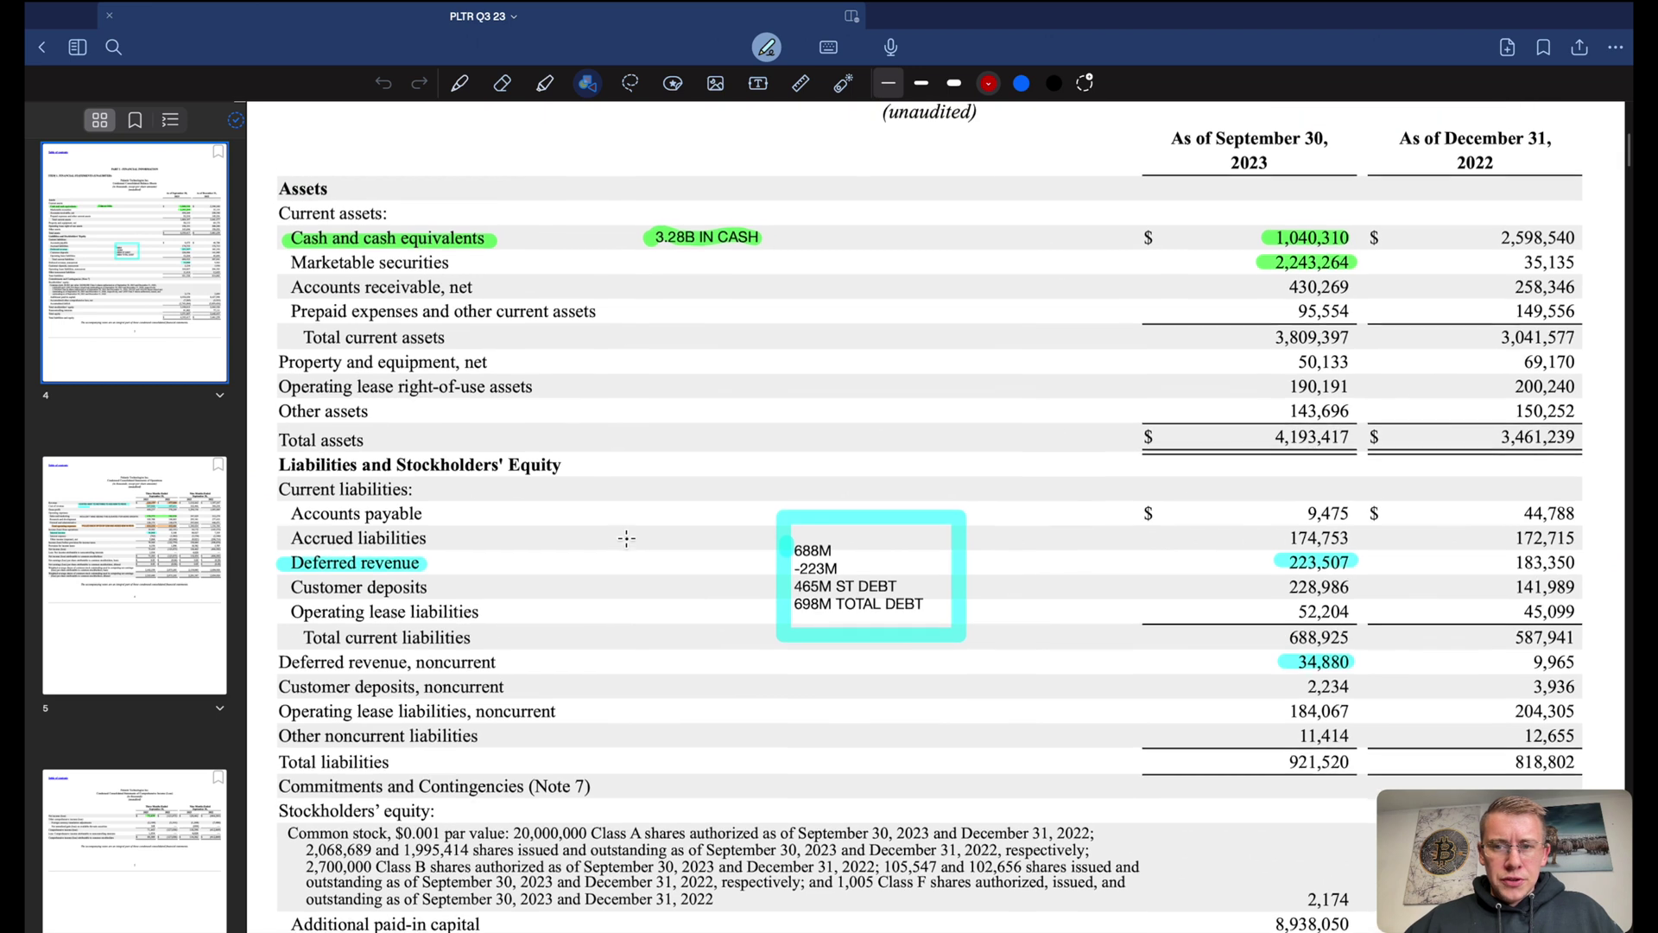
# - In the PLTR Q3 23 balance sheet, underline the 3.28B IN CASH note and box the December 2022 marketable securities value in red
pyautogui.scroll(2, 626, 538)
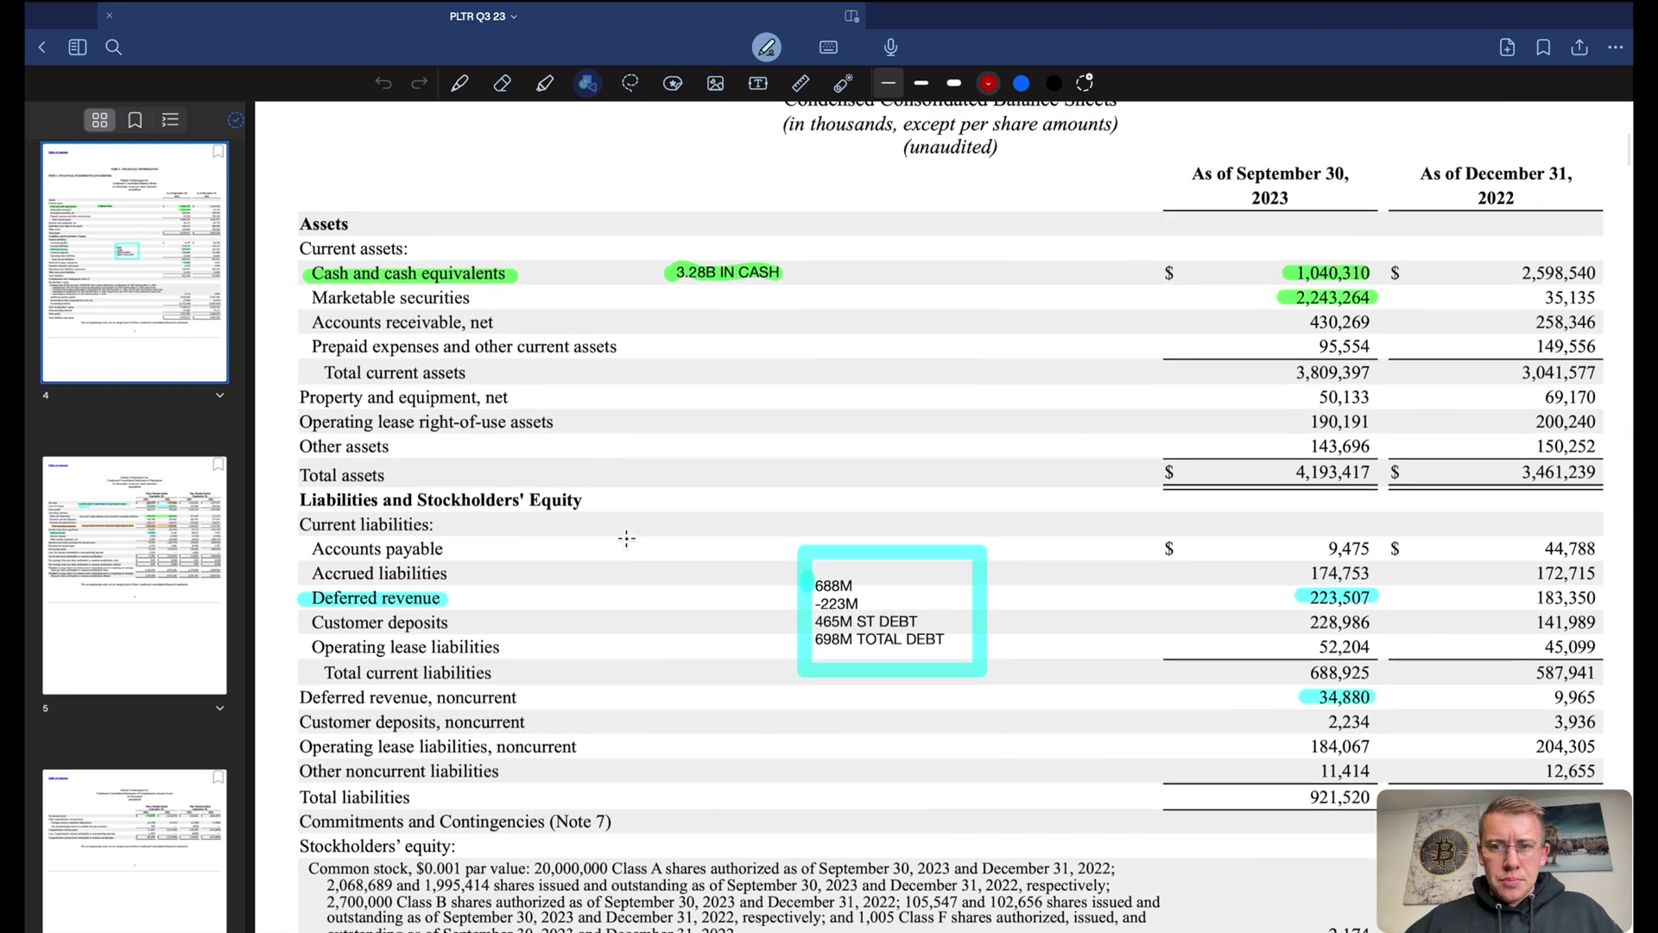
pyautogui.hscroll(1, 627, 538)
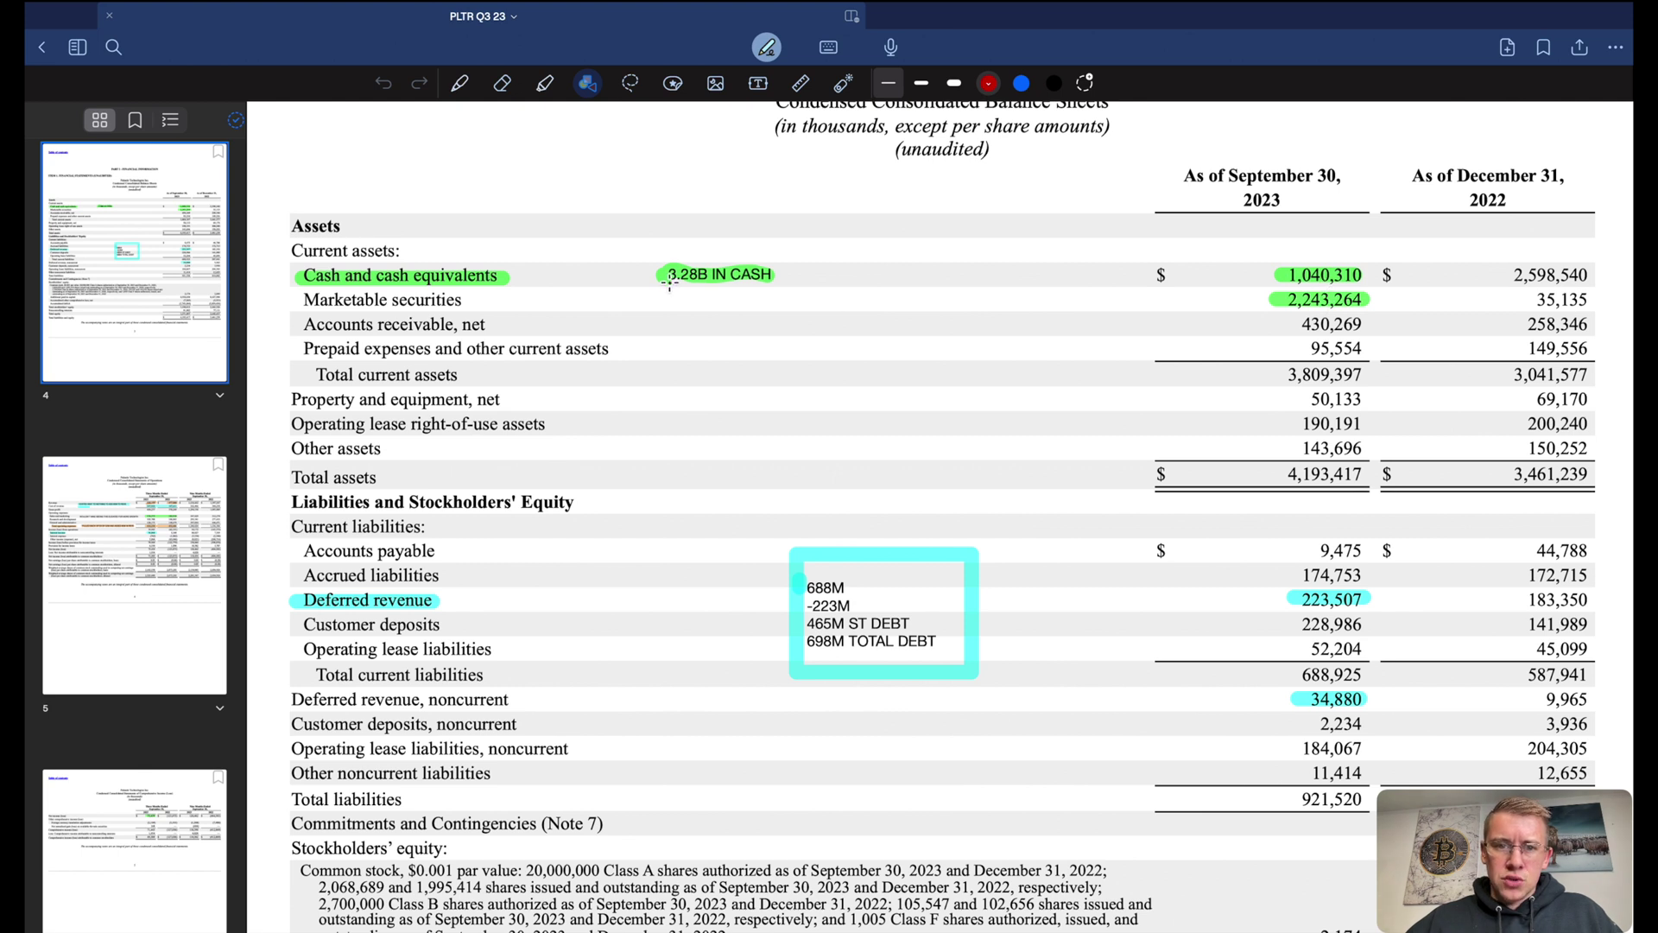
pyautogui.moveTo(658, 286); pyautogui.dragTo(782, 284)
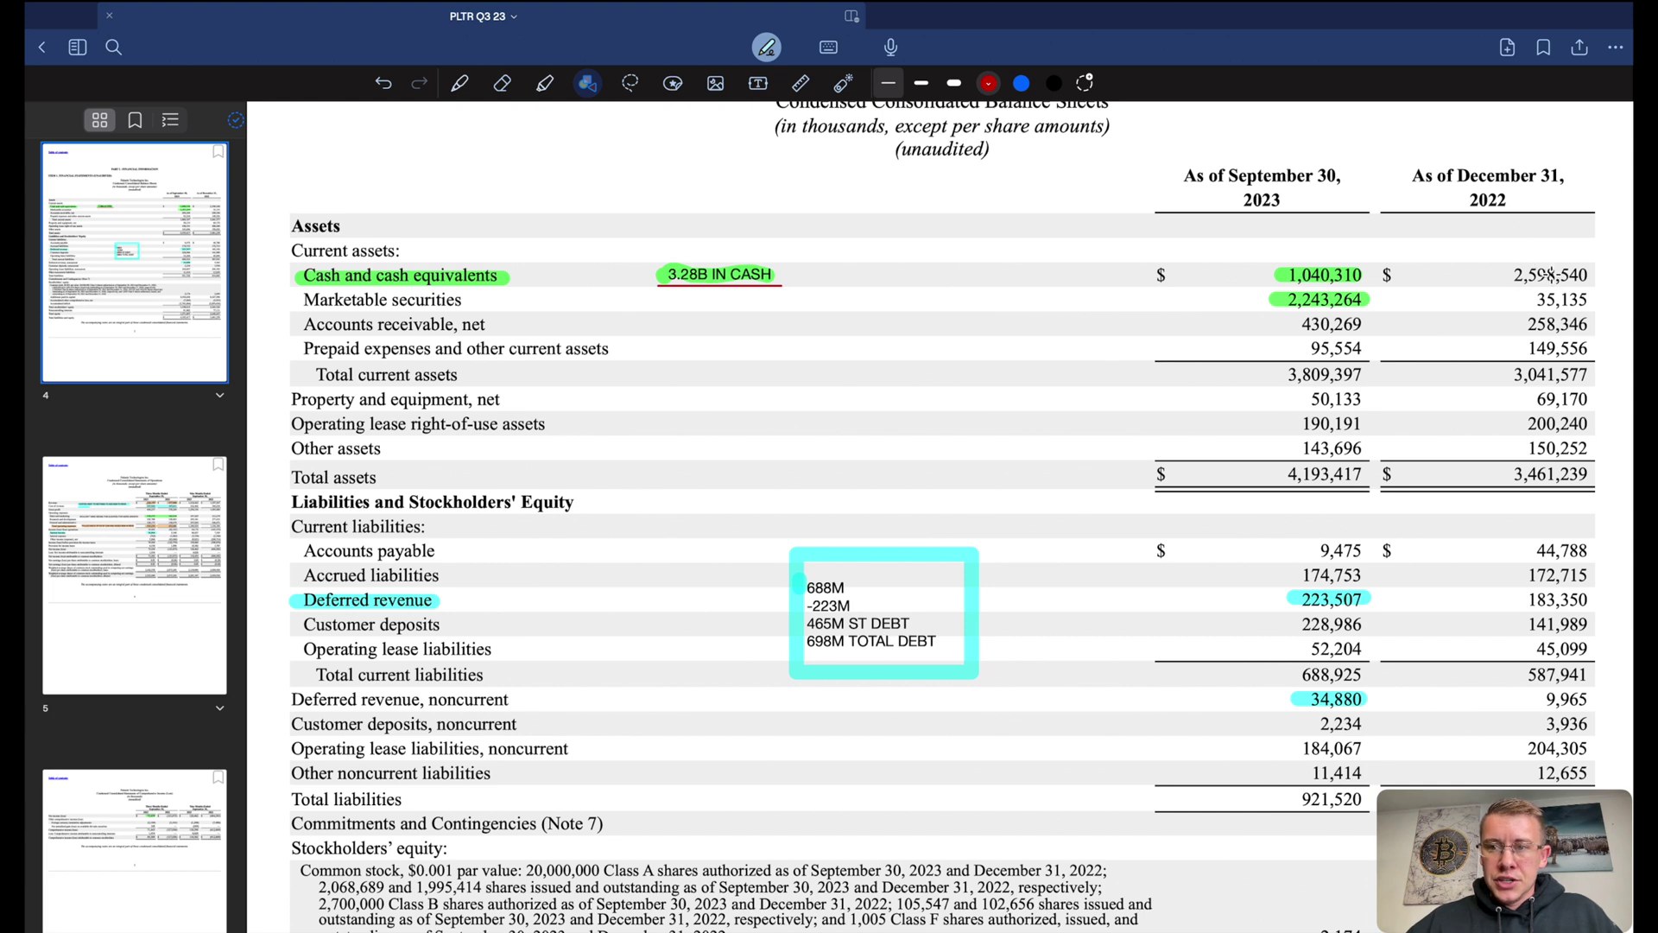
pyautogui.moveTo(1584, 296)
pyautogui.mouseDown()
pyautogui.moveTo(1527, 305)
pyautogui.moveTo(1574, 311)
pyautogui.moveTo(1592, 291)
pyautogui.mouseUp()
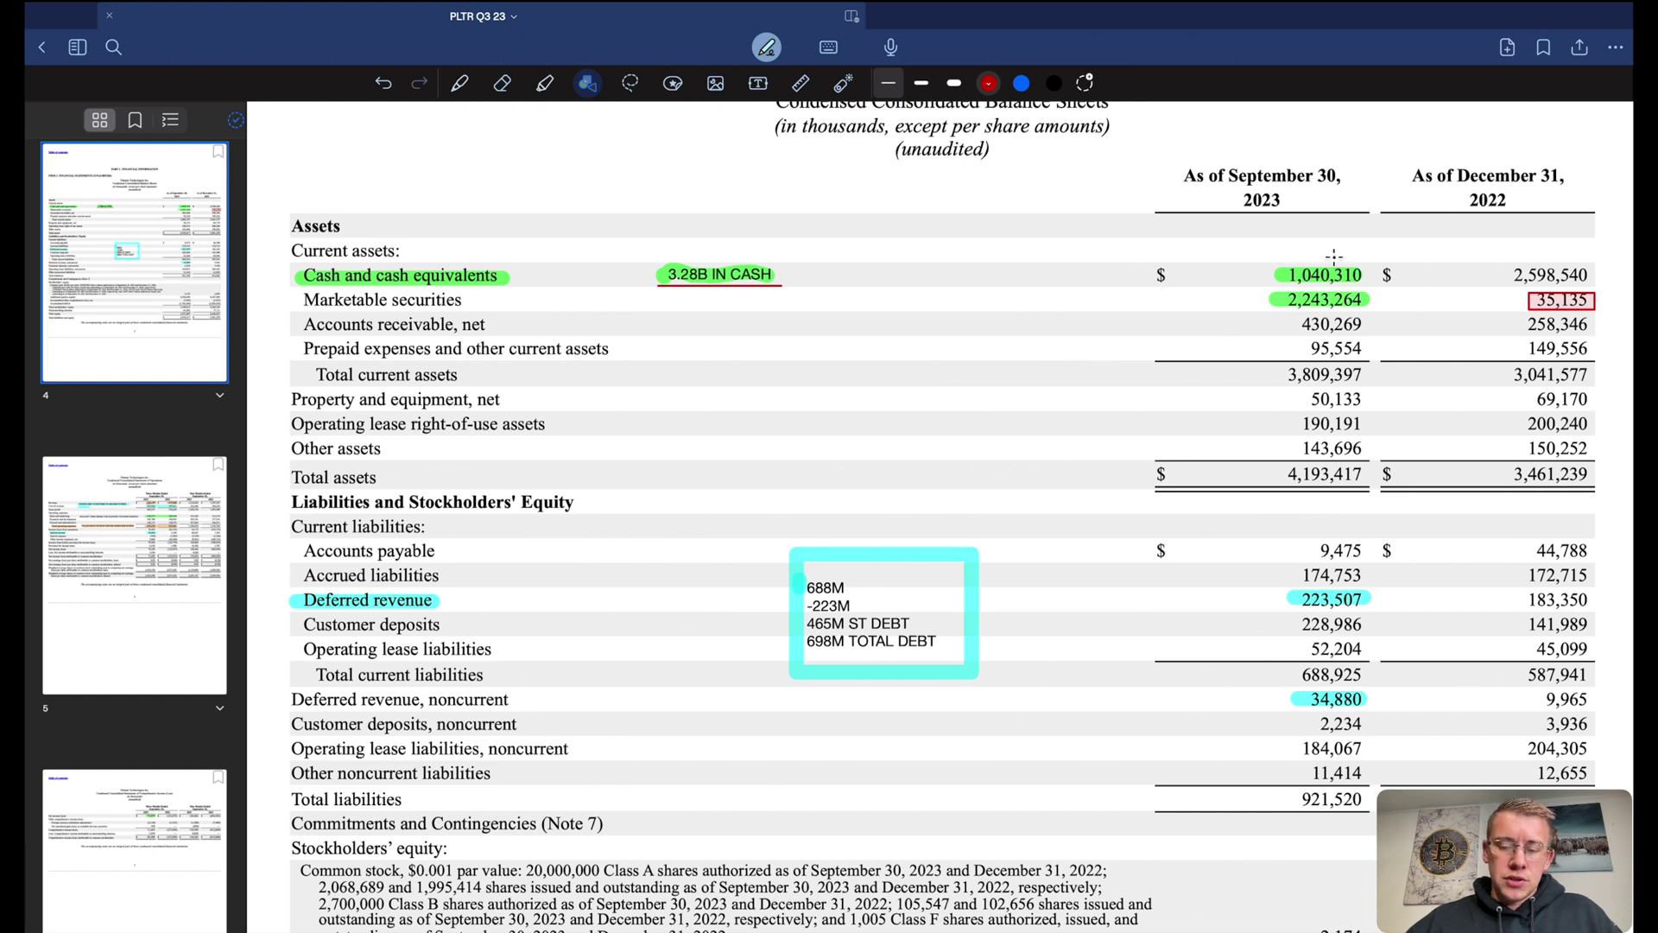
pyautogui.moveTo(1279, 275); pyautogui.dragTo(1363, 274)
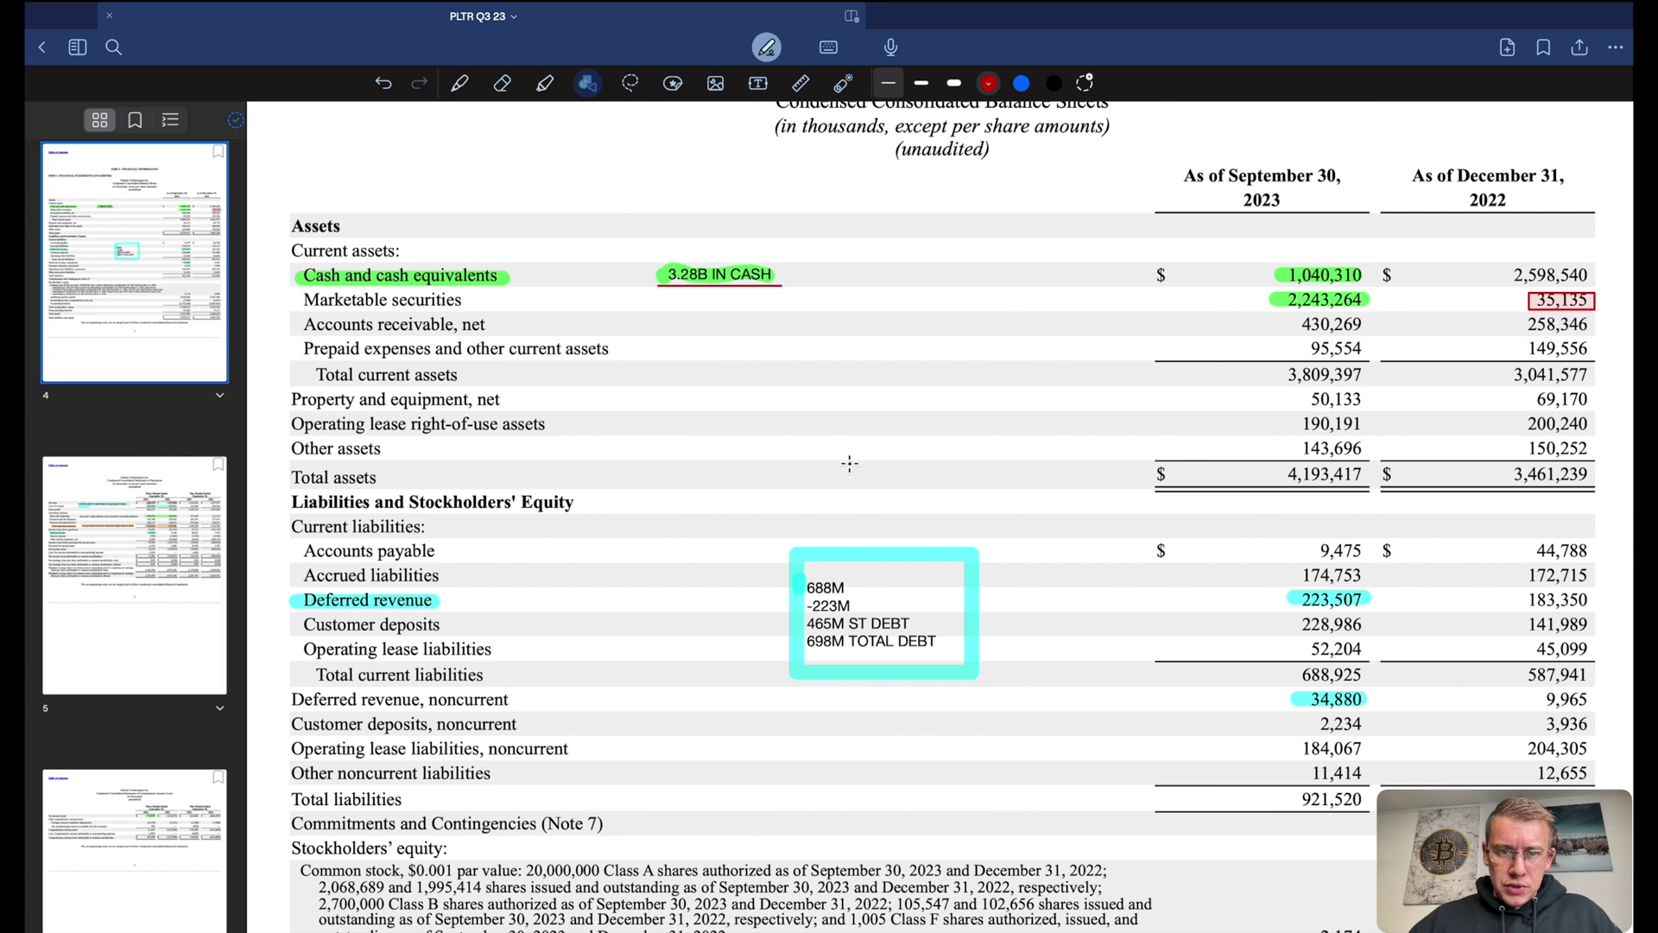
# - Draw a red box around the September 30, 2023 total liabilities value on the balance sheet
pyautogui.scroll(-5, 850, 464)
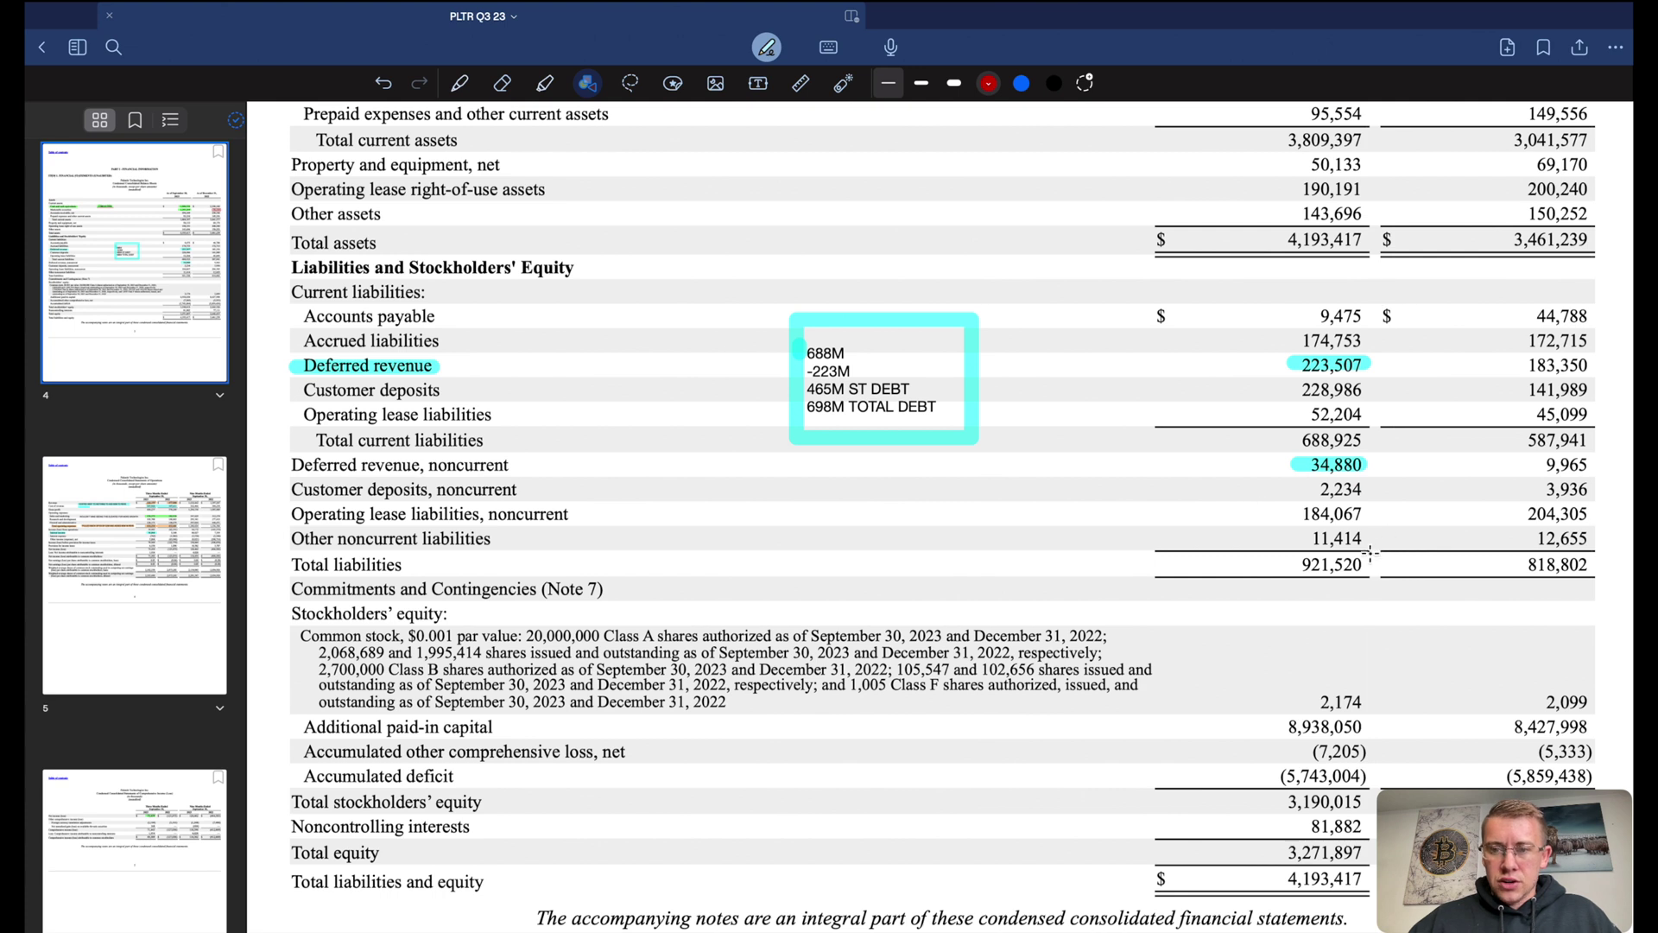
pyautogui.moveTo(1373, 552)
pyautogui.mouseDown()
pyautogui.moveTo(1287, 570)
pyautogui.moveTo(1379, 573)
pyautogui.mouseUp()
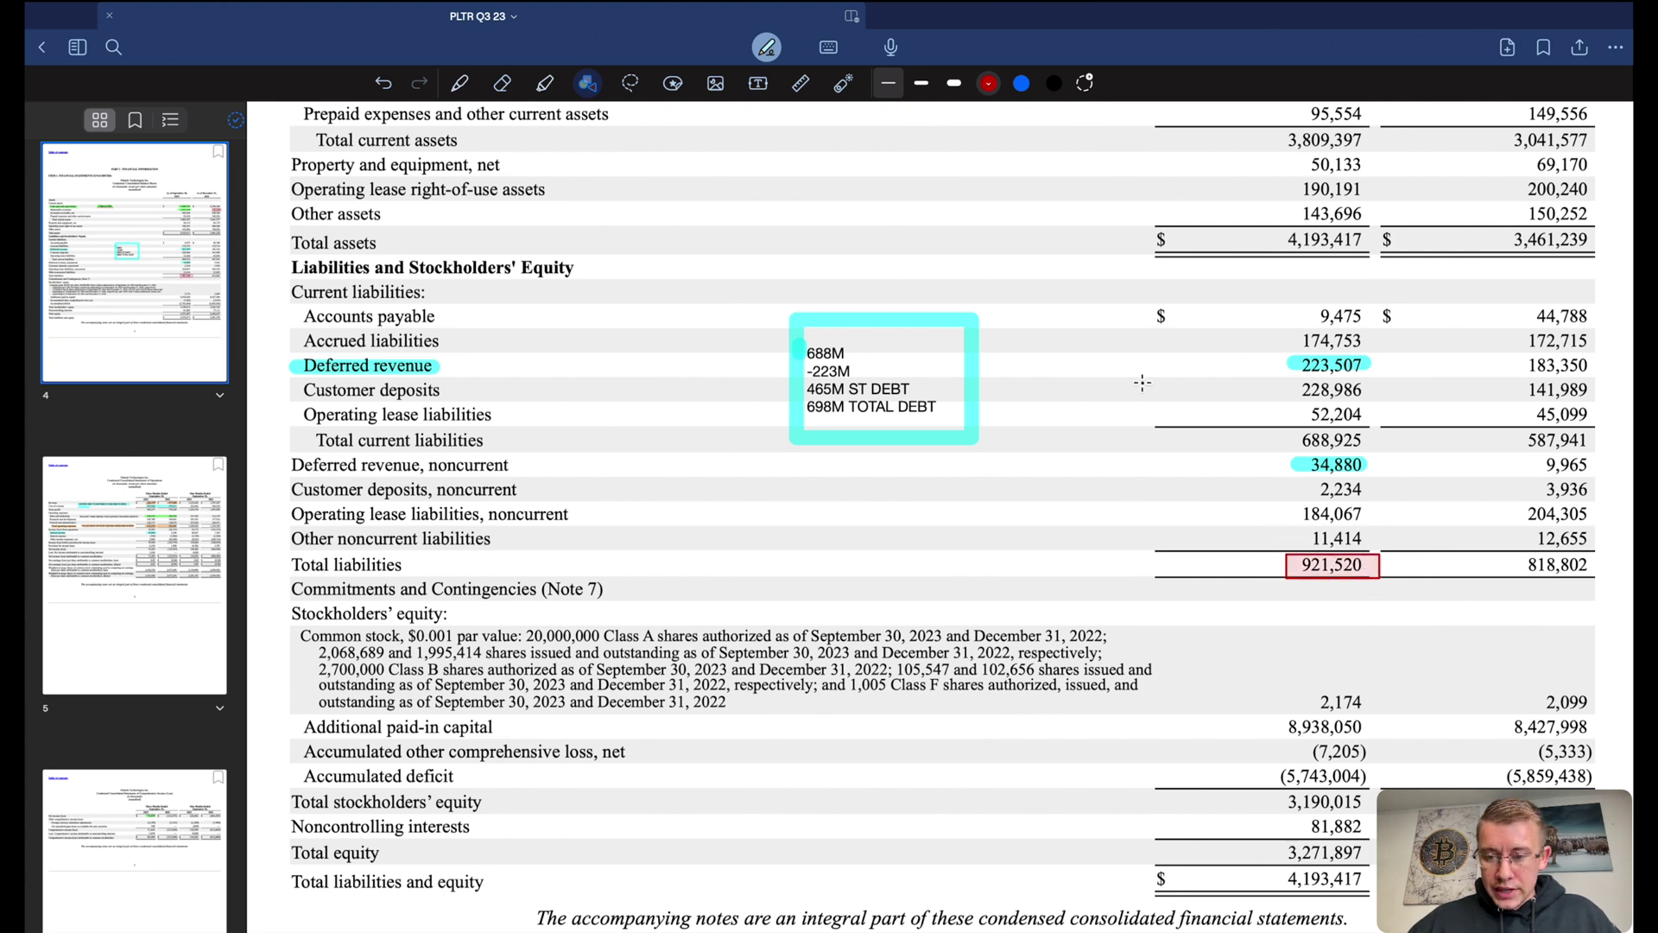
# - On the balance sheet, underline in red both September 2023 deferred revenue values and the -223M and 698M figures in the debt note
pyautogui.scroll(5, 1142, 383)
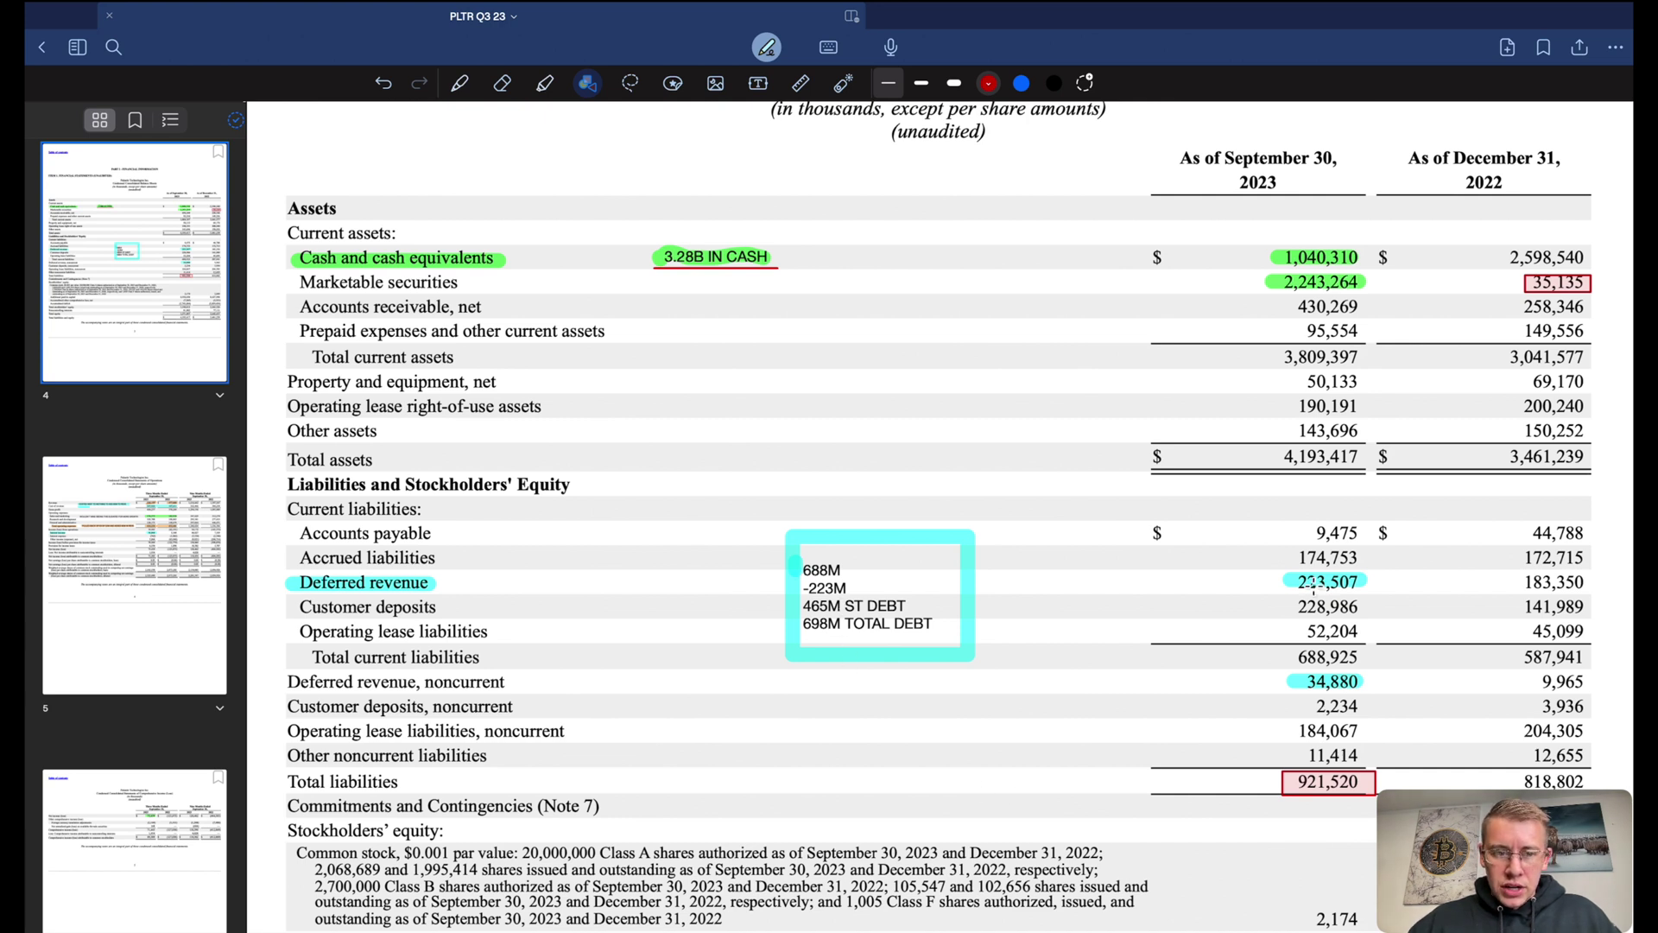
pyautogui.moveTo(1285, 590); pyautogui.dragTo(1370, 589)
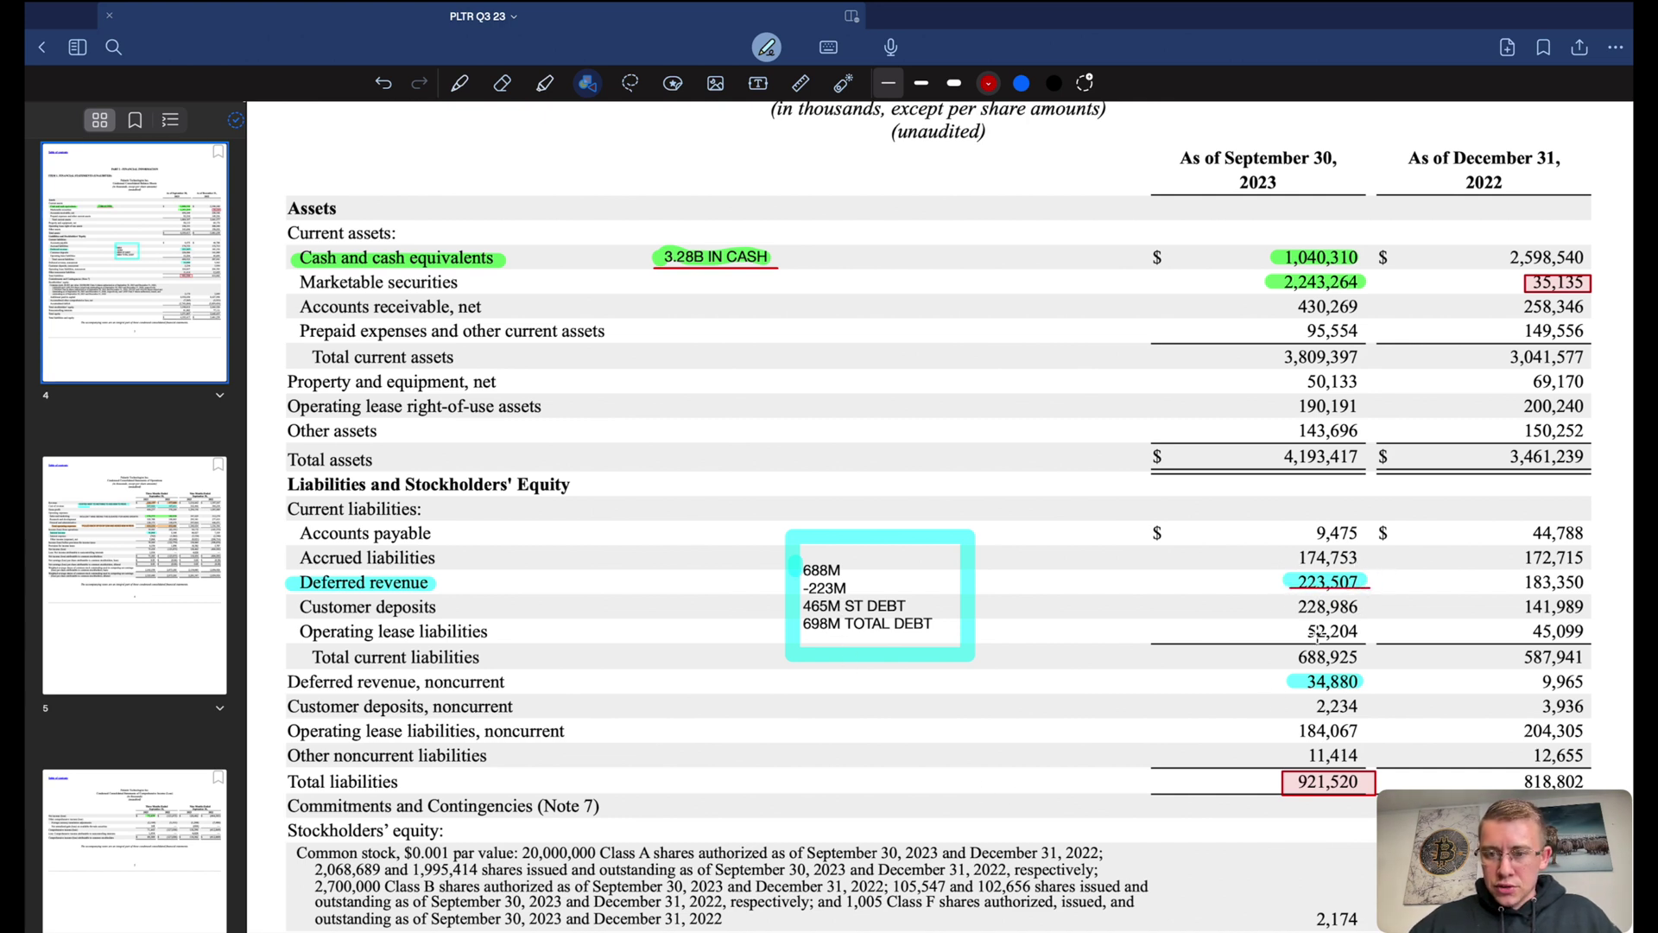
pyautogui.moveTo(1290, 690); pyautogui.dragTo(1356, 689)
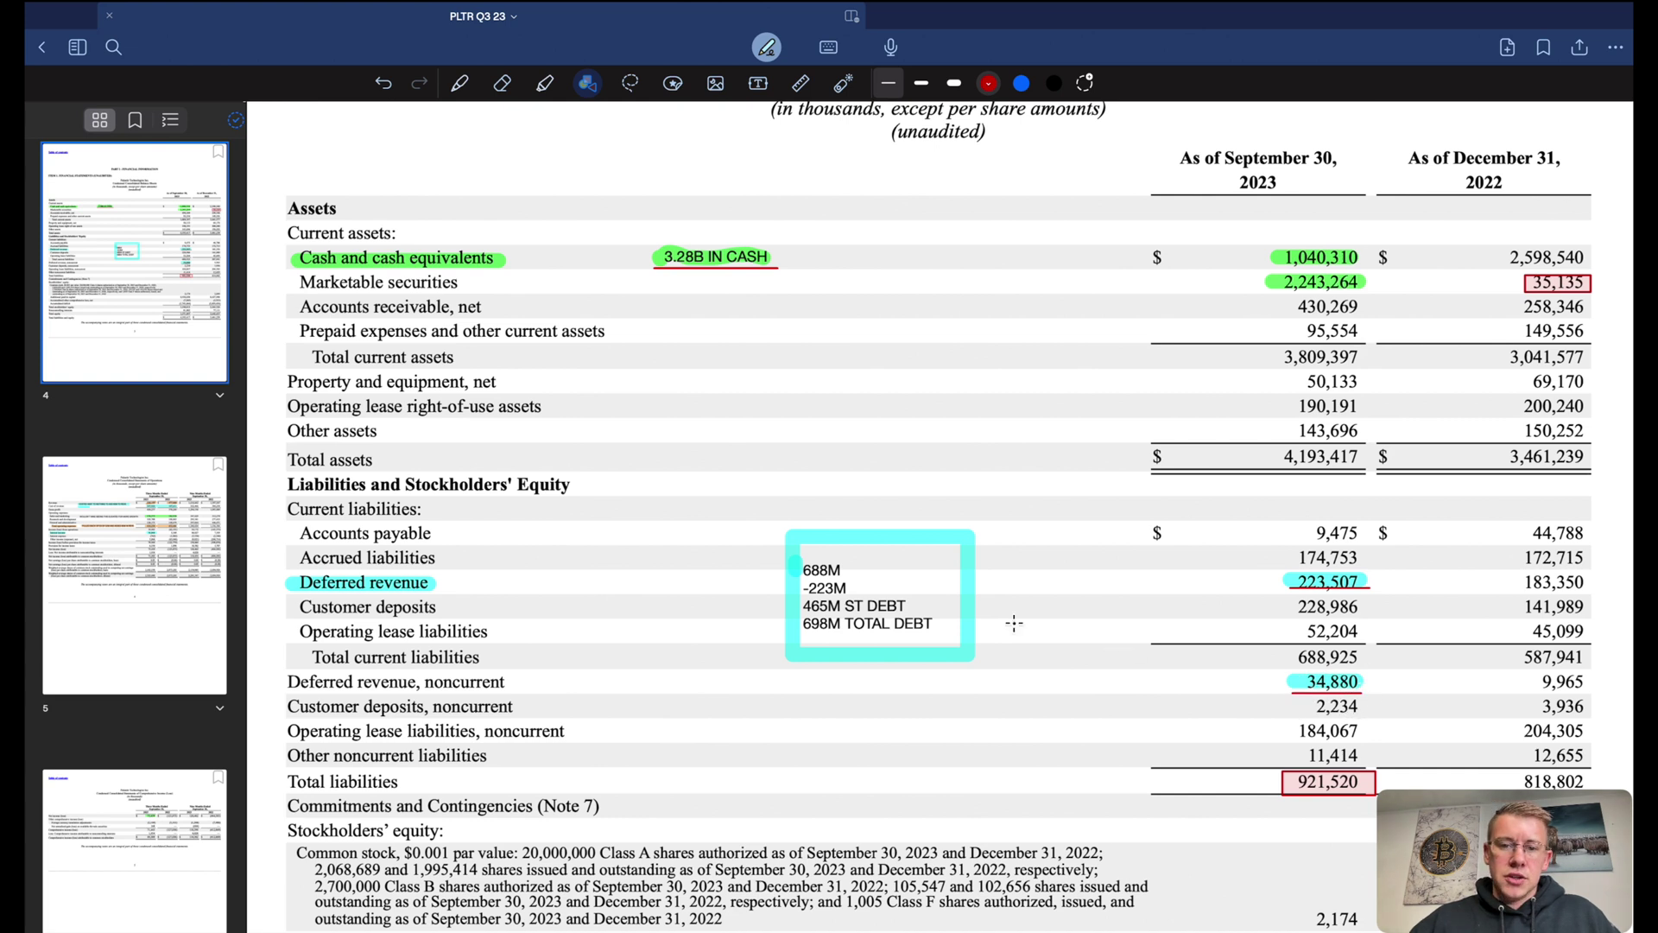
pyautogui.moveTo(803, 596); pyautogui.dragTo(855, 595)
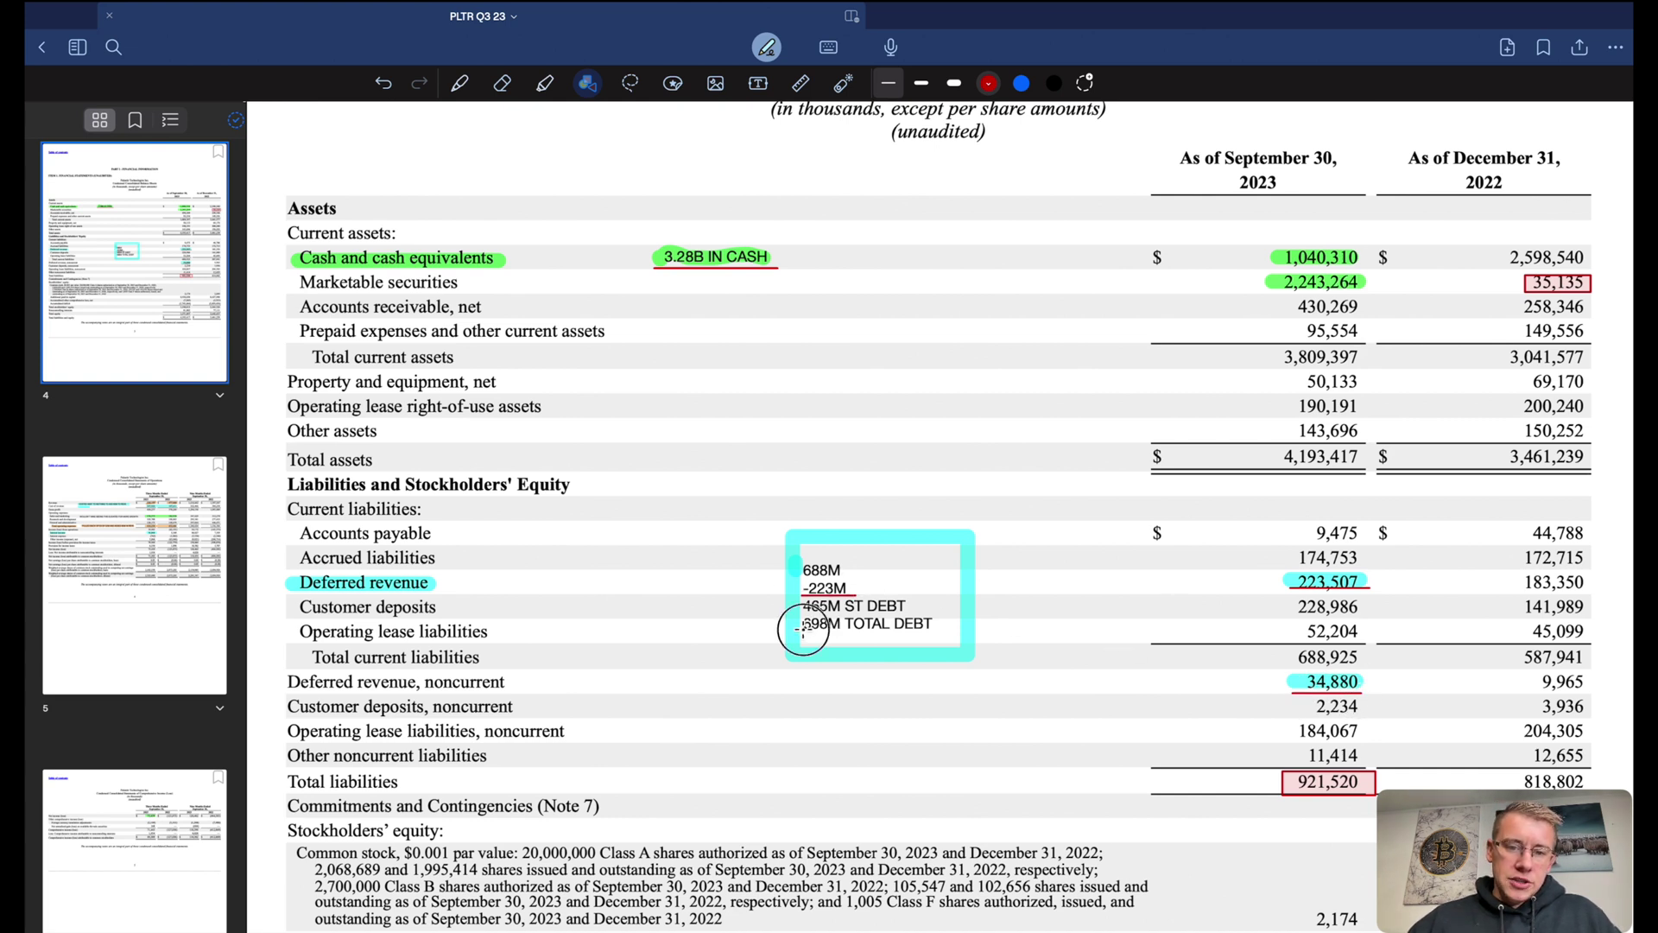
pyautogui.moveTo(803, 632); pyautogui.dragTo(853, 632)
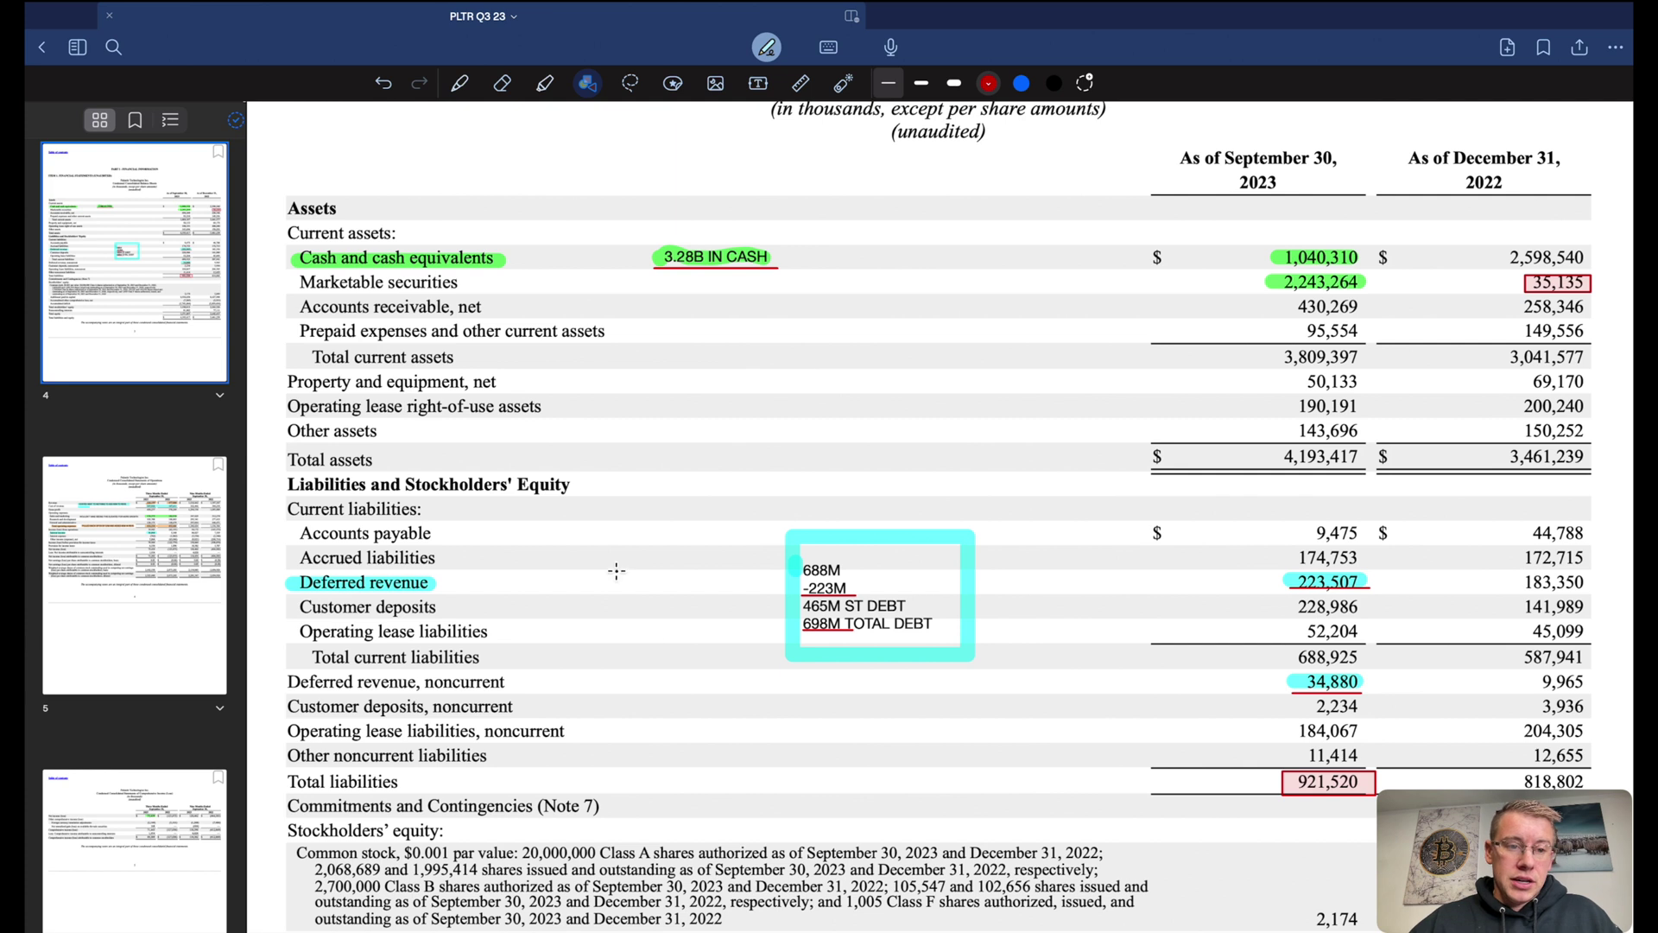
# - In the Statements of Operations, underline the Three Months Ended heading and the Sales and marketing label in red
pyautogui.click(147, 565)
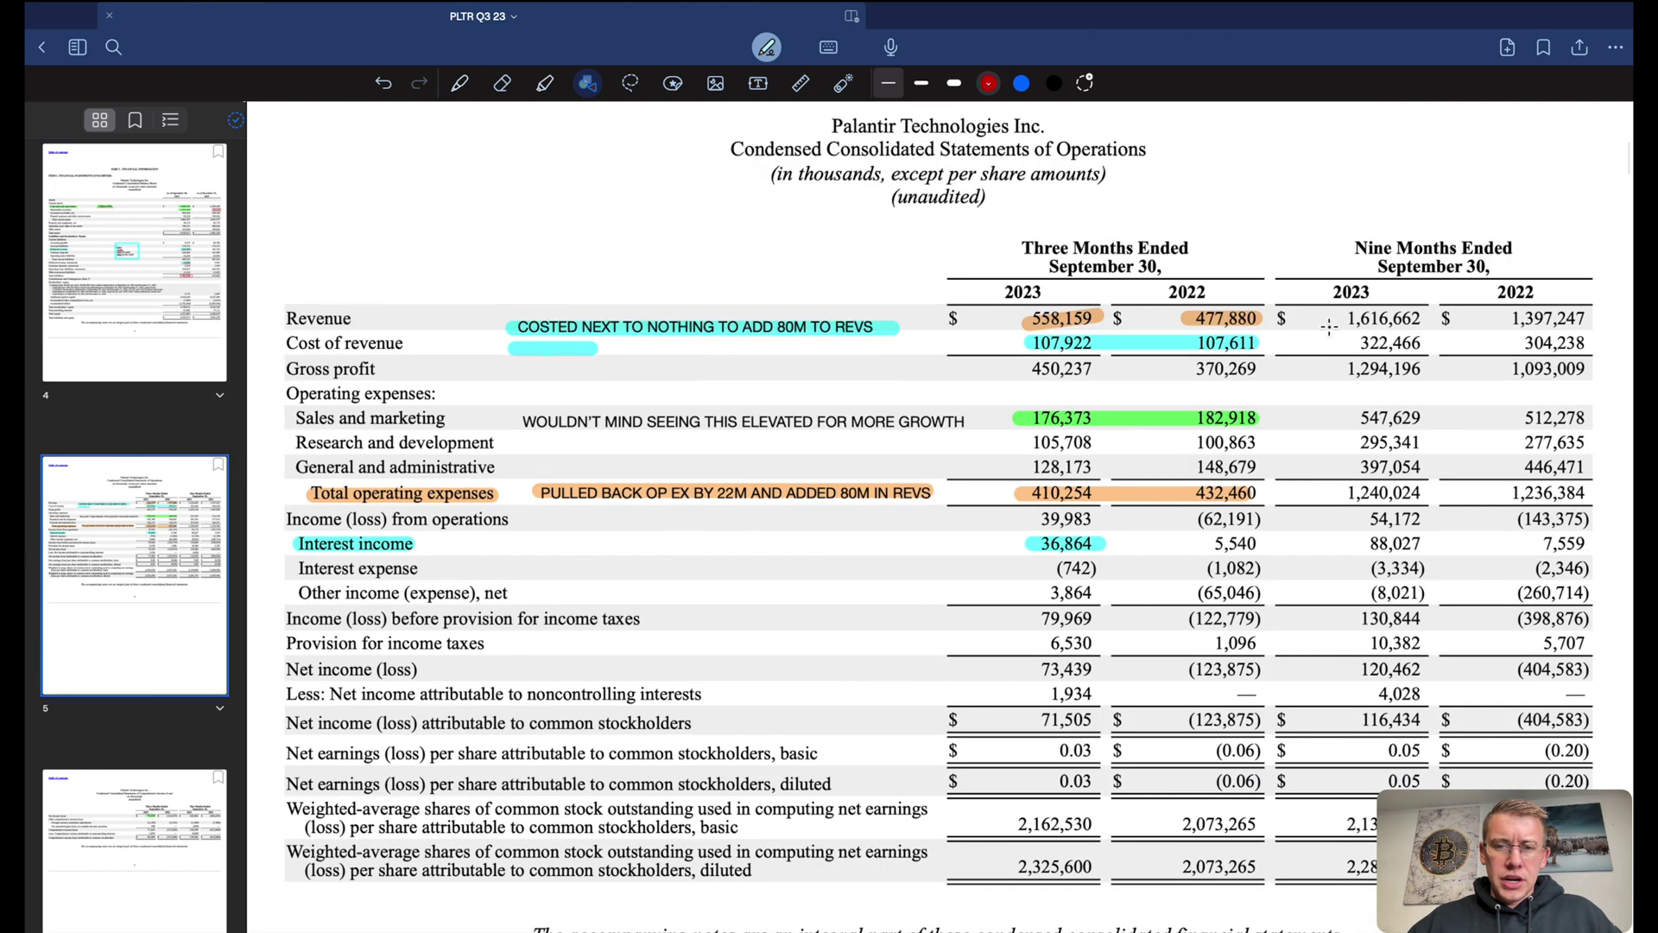
pyautogui.moveTo(1020, 255); pyautogui.dragTo(1183, 257)
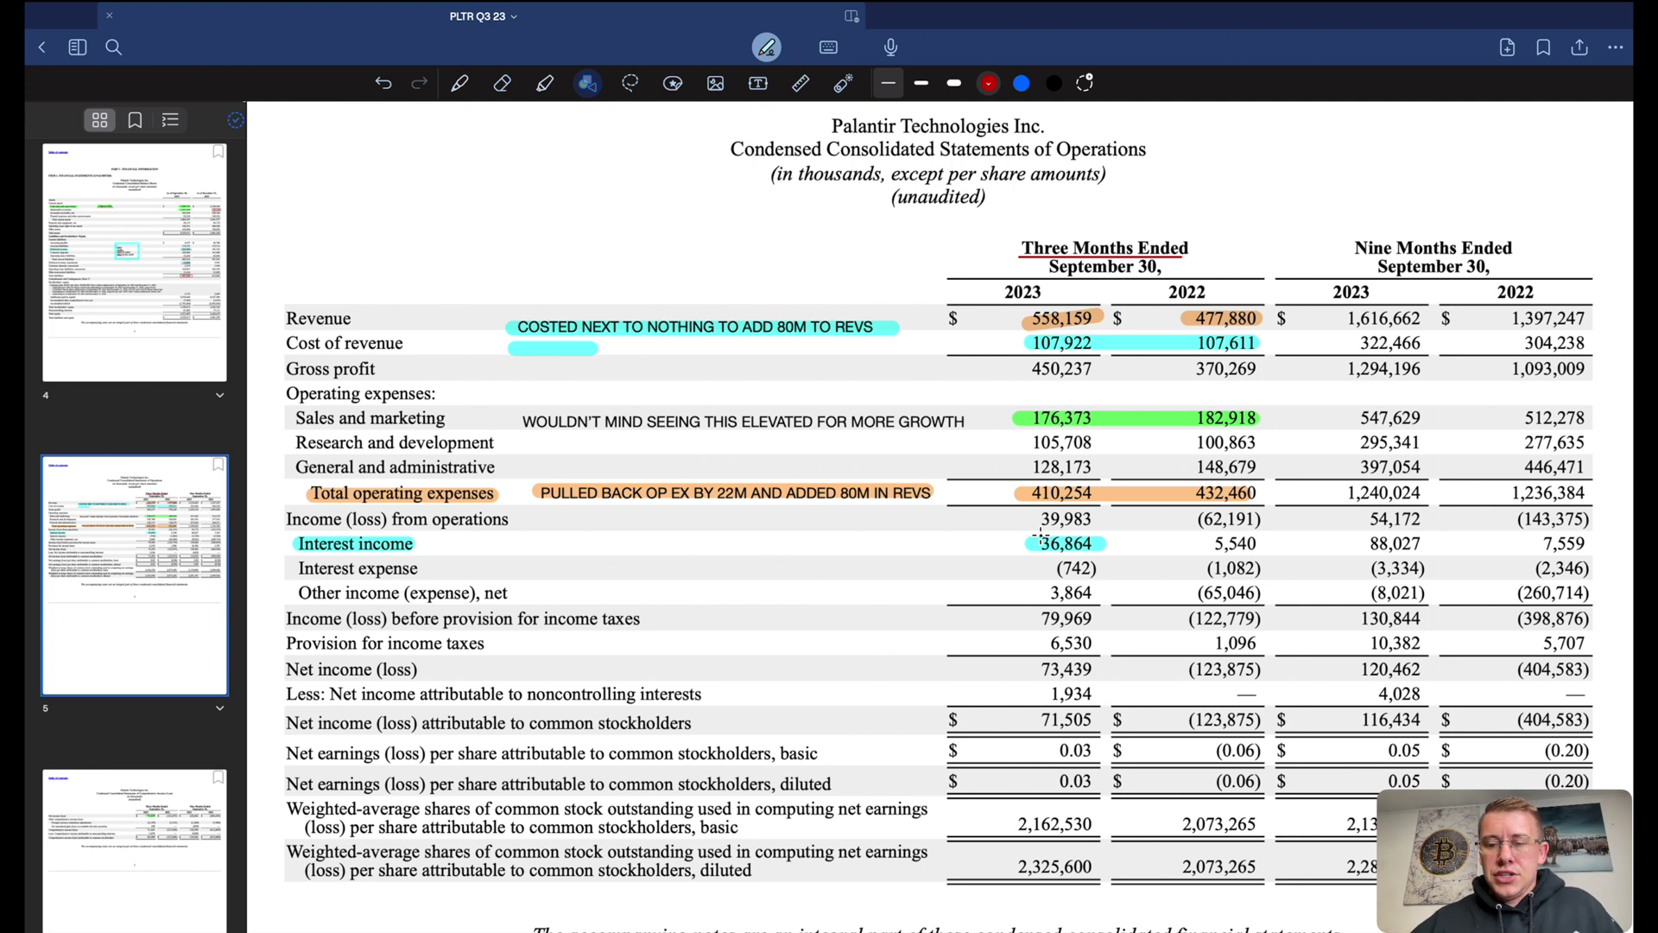
pyautogui.moveTo(297, 427); pyautogui.dragTo(447, 425)
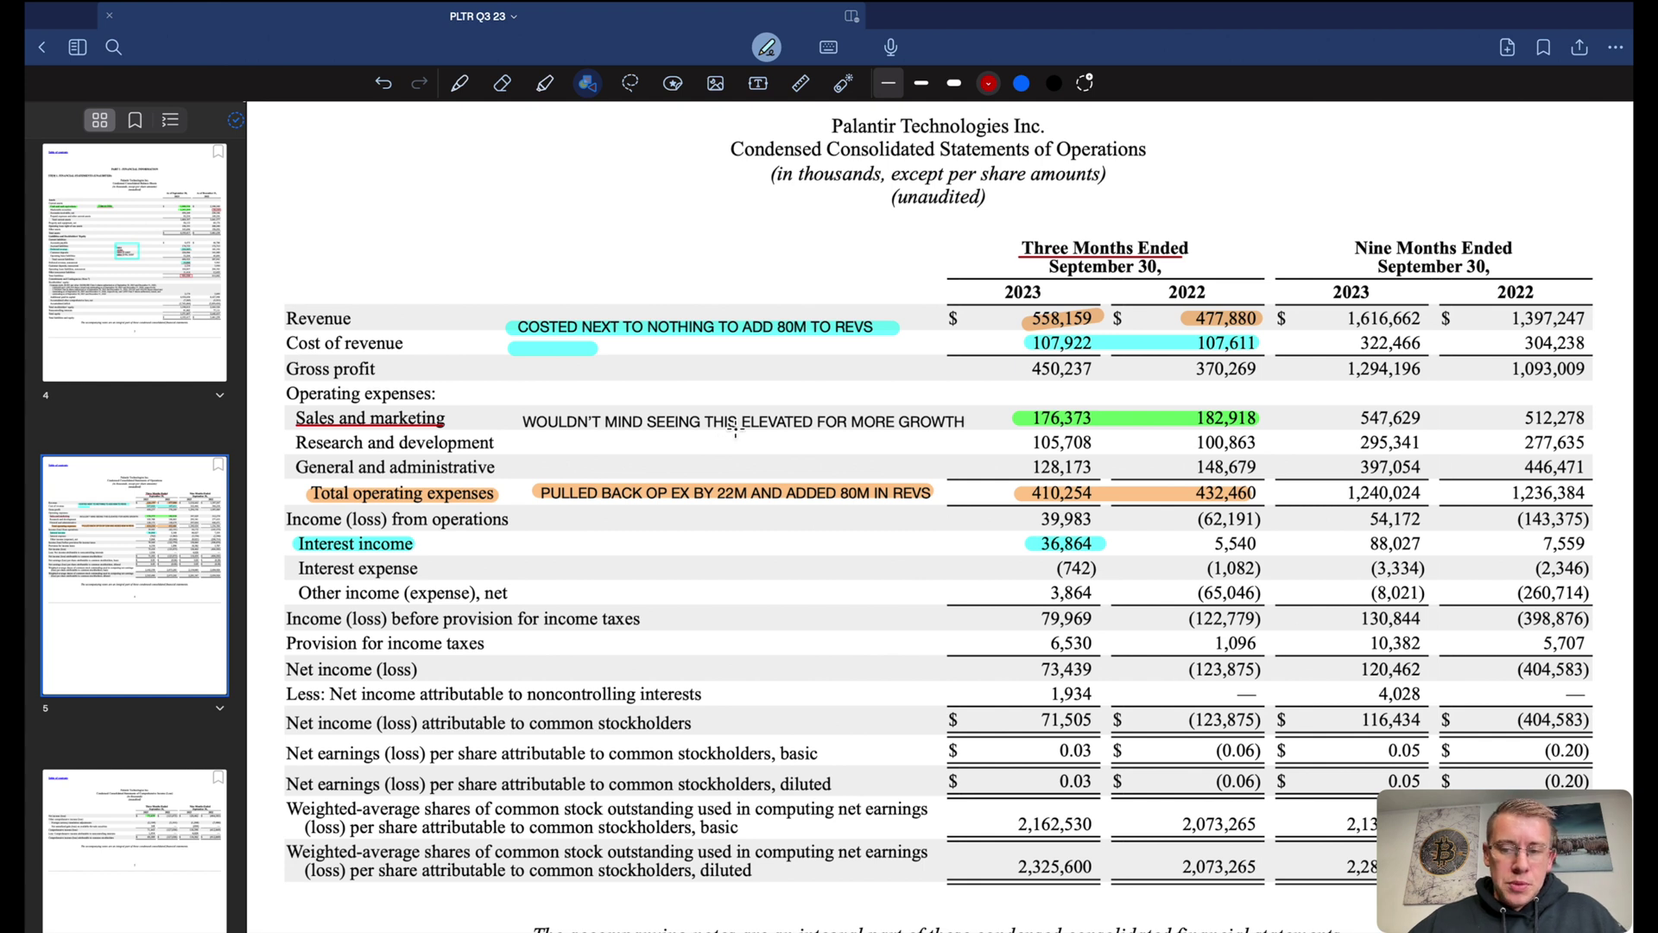
# - Underline the Interest income label and its three-month 2023 value in red
pyautogui.scroll(-3, 796, 600)
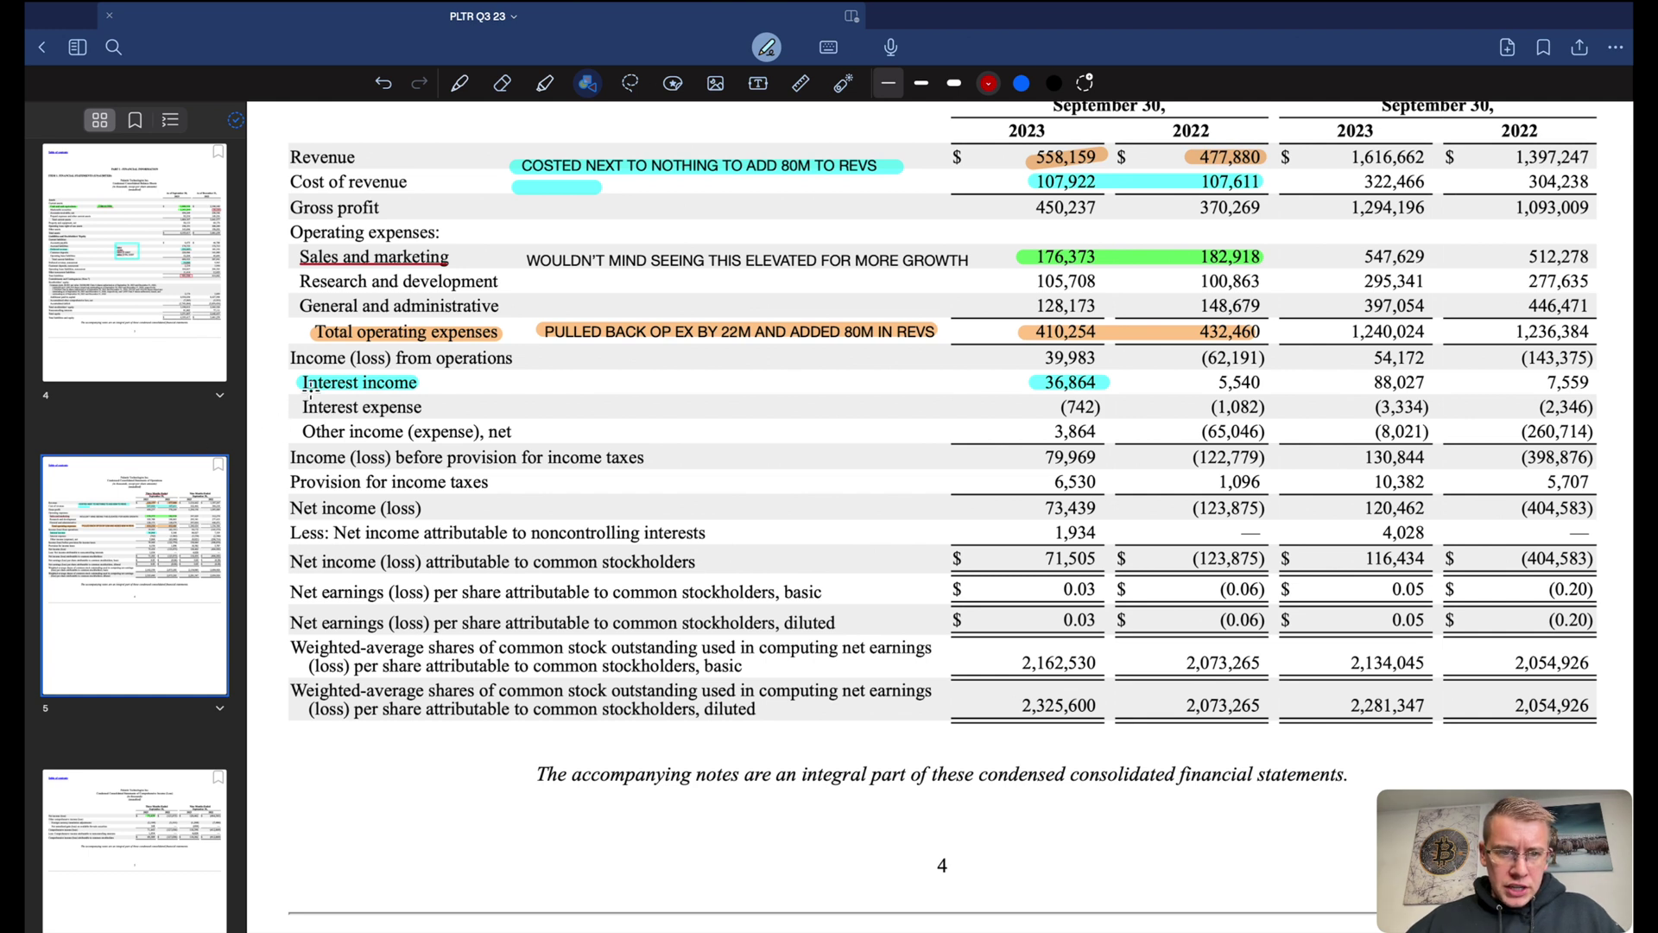
pyautogui.moveTo(302, 394); pyautogui.dragTo(417, 395)
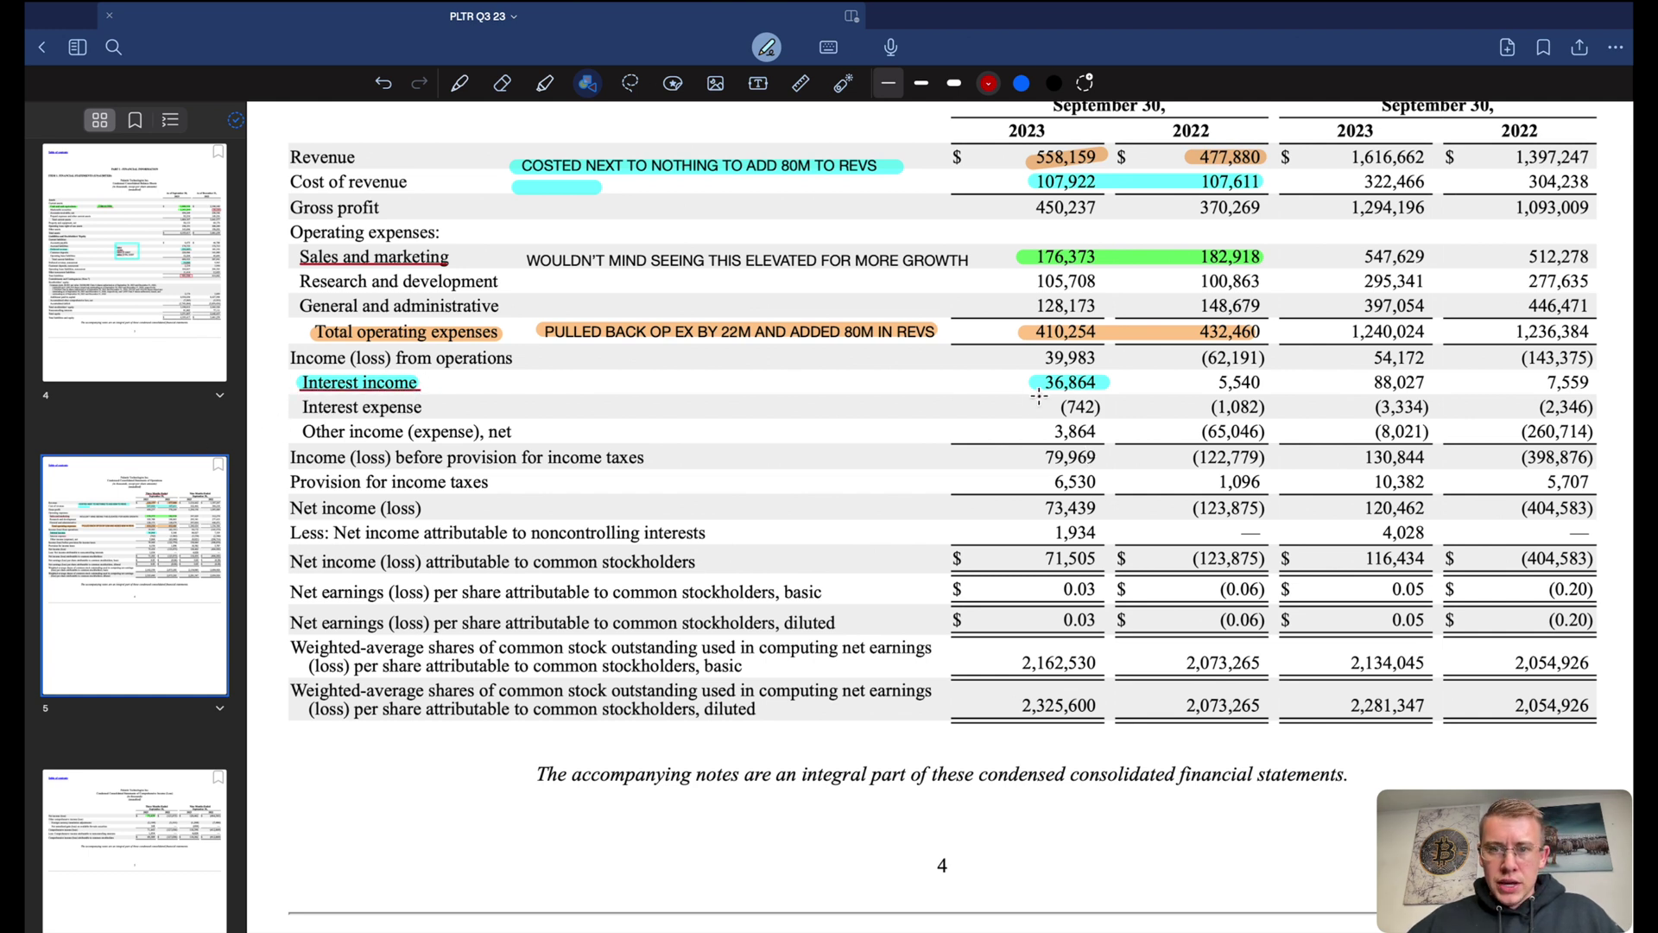
pyautogui.moveTo(1039, 395); pyautogui.dragTo(1108, 395)
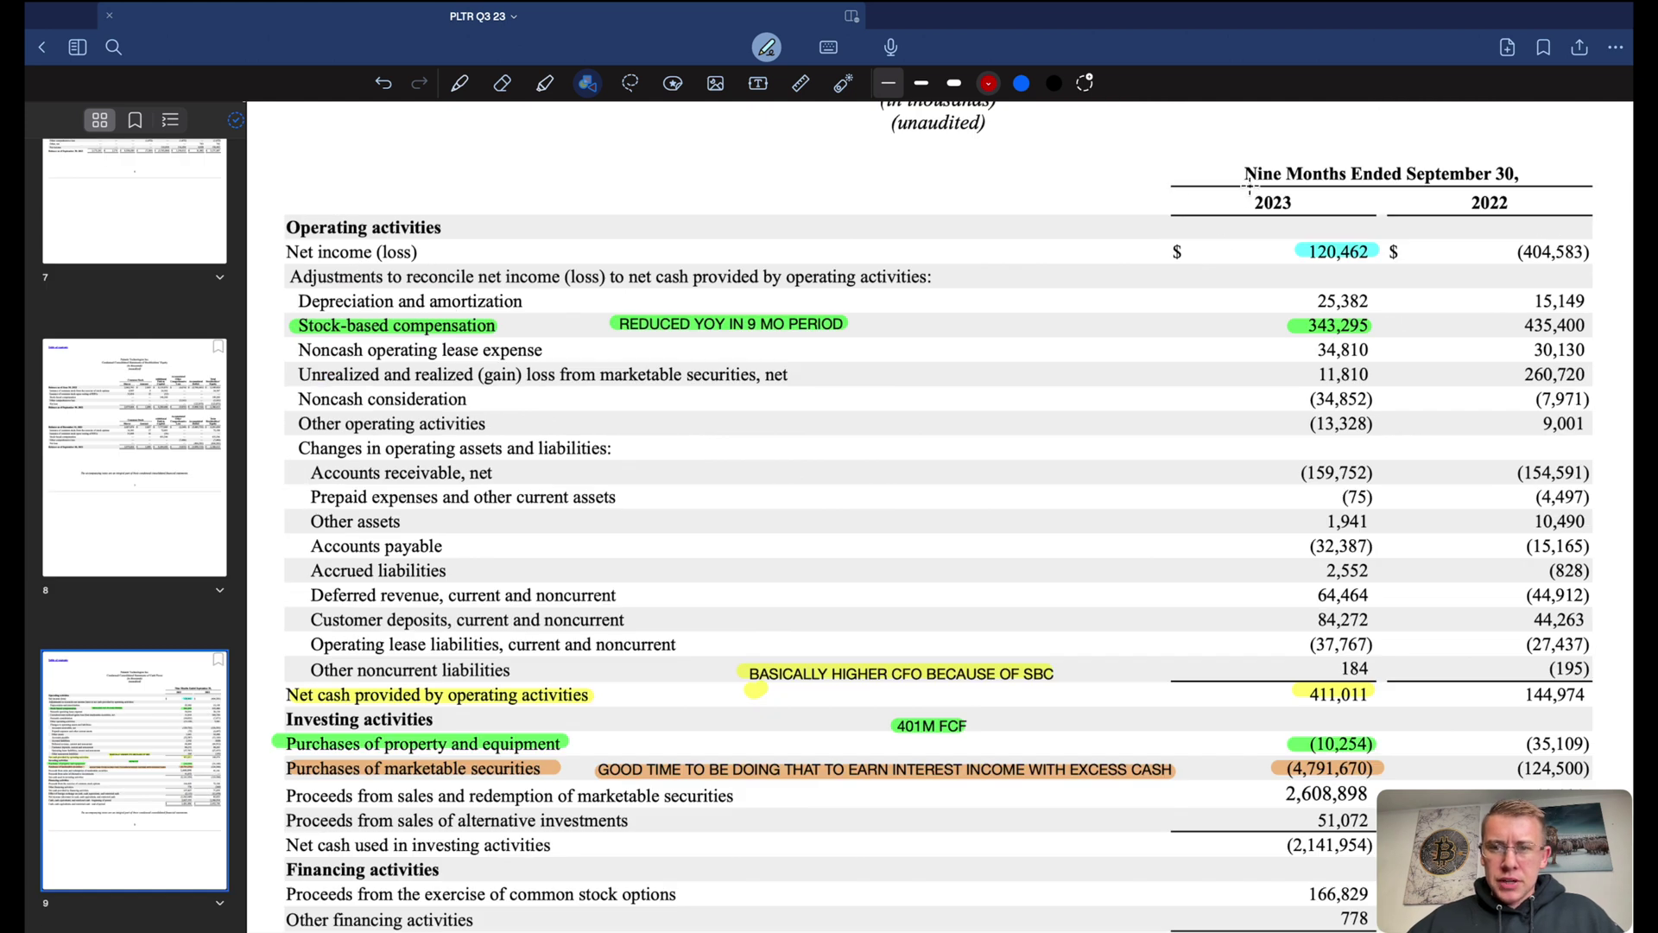
# - In the cash flow statement, underline the 2023 net income, both years' stock-based compensation and the 2023 accounts receivable value in red
pyautogui.moveTo(1249, 184)
pyautogui.mouseDown()
pyautogui.moveTo(1258, 163)
pyautogui.moveTo(1547, 140)
pyautogui.moveTo(1555, 167)
pyautogui.mouseUp()
pyautogui.hotkey('ctrl', 'z')
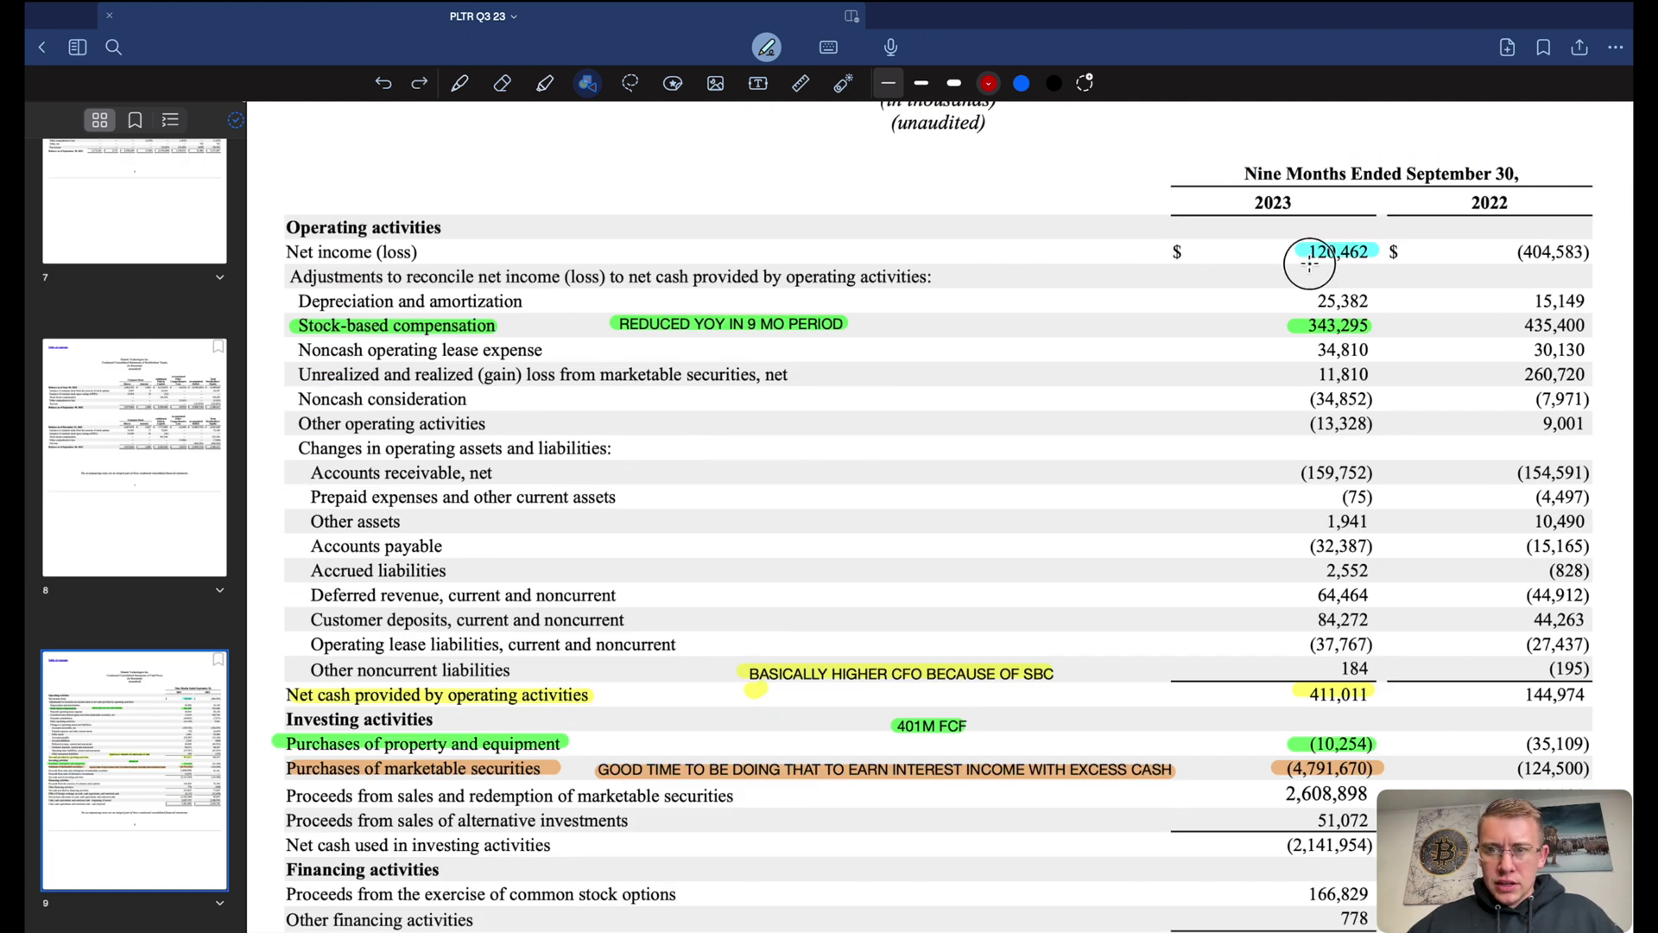
pyautogui.moveTo(1309, 264); pyautogui.dragTo(1380, 263)
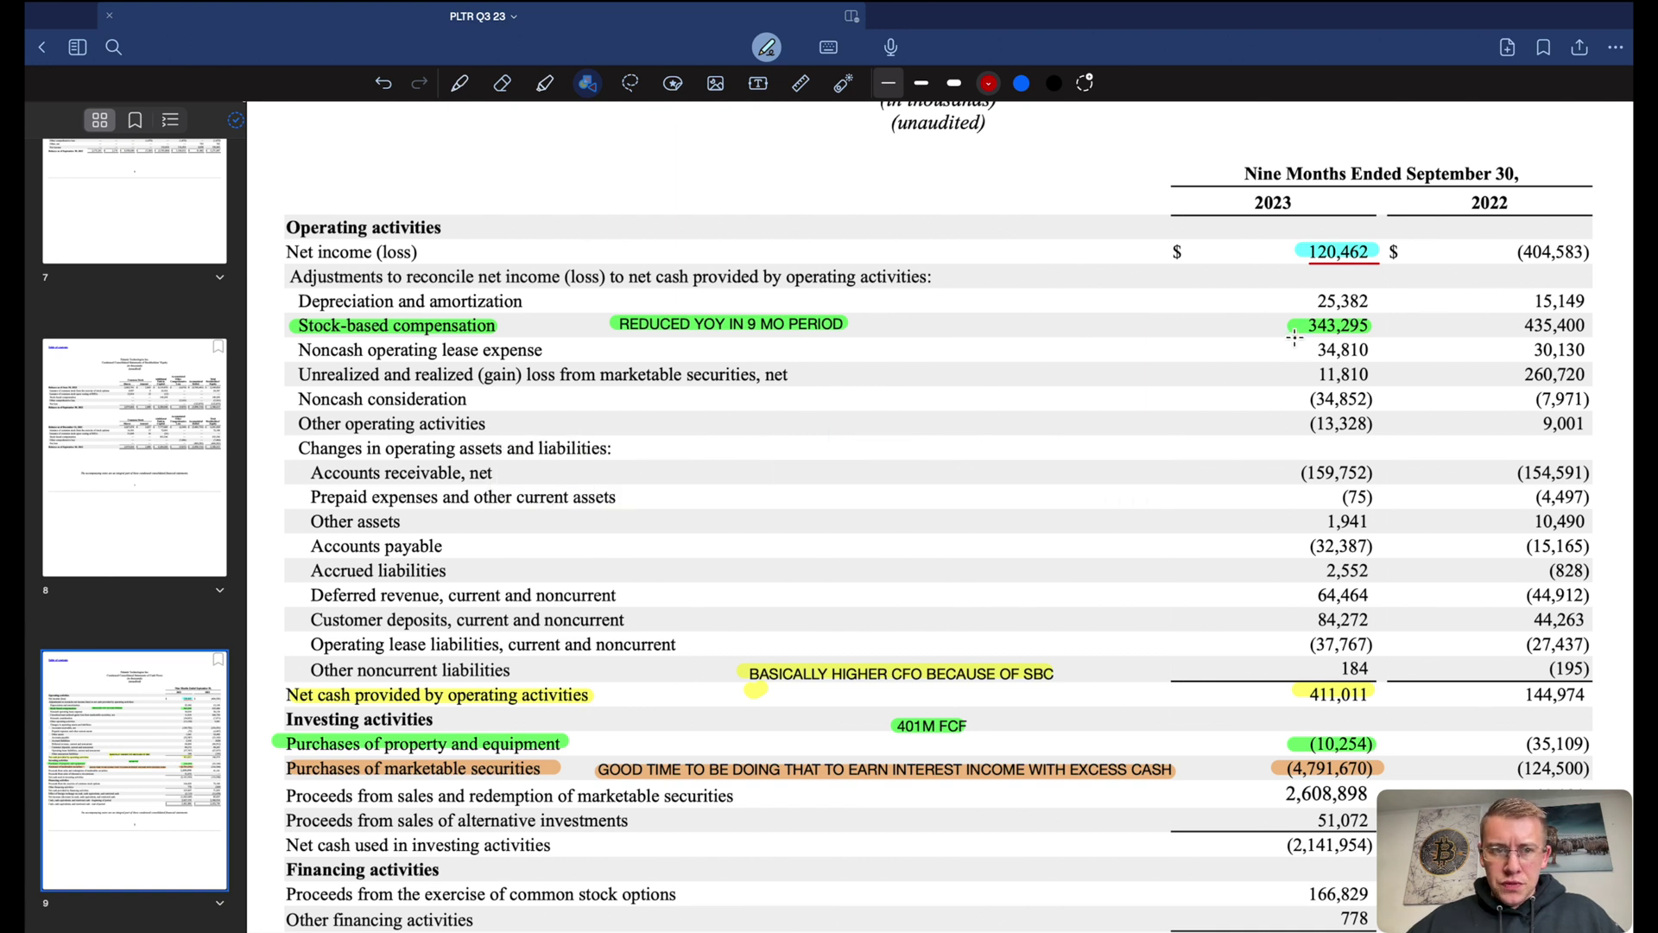
pyautogui.moveTo(1295, 337); pyautogui.dragTo(1377, 334)
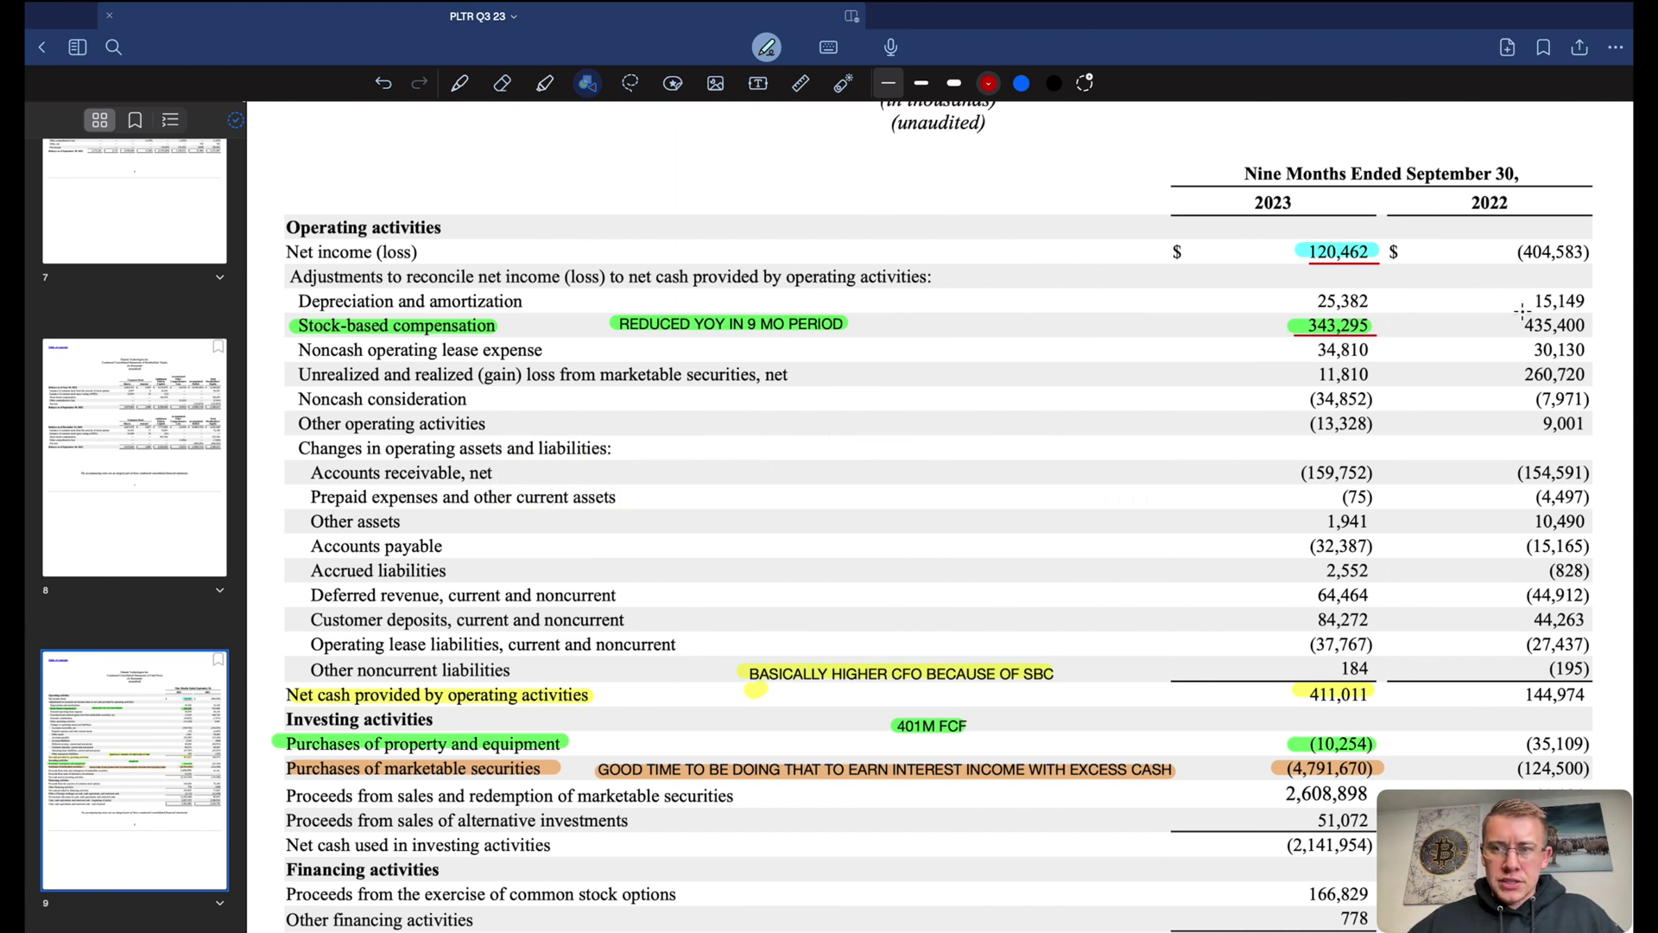
pyautogui.moveTo(1526, 336); pyautogui.dragTo(1586, 336)
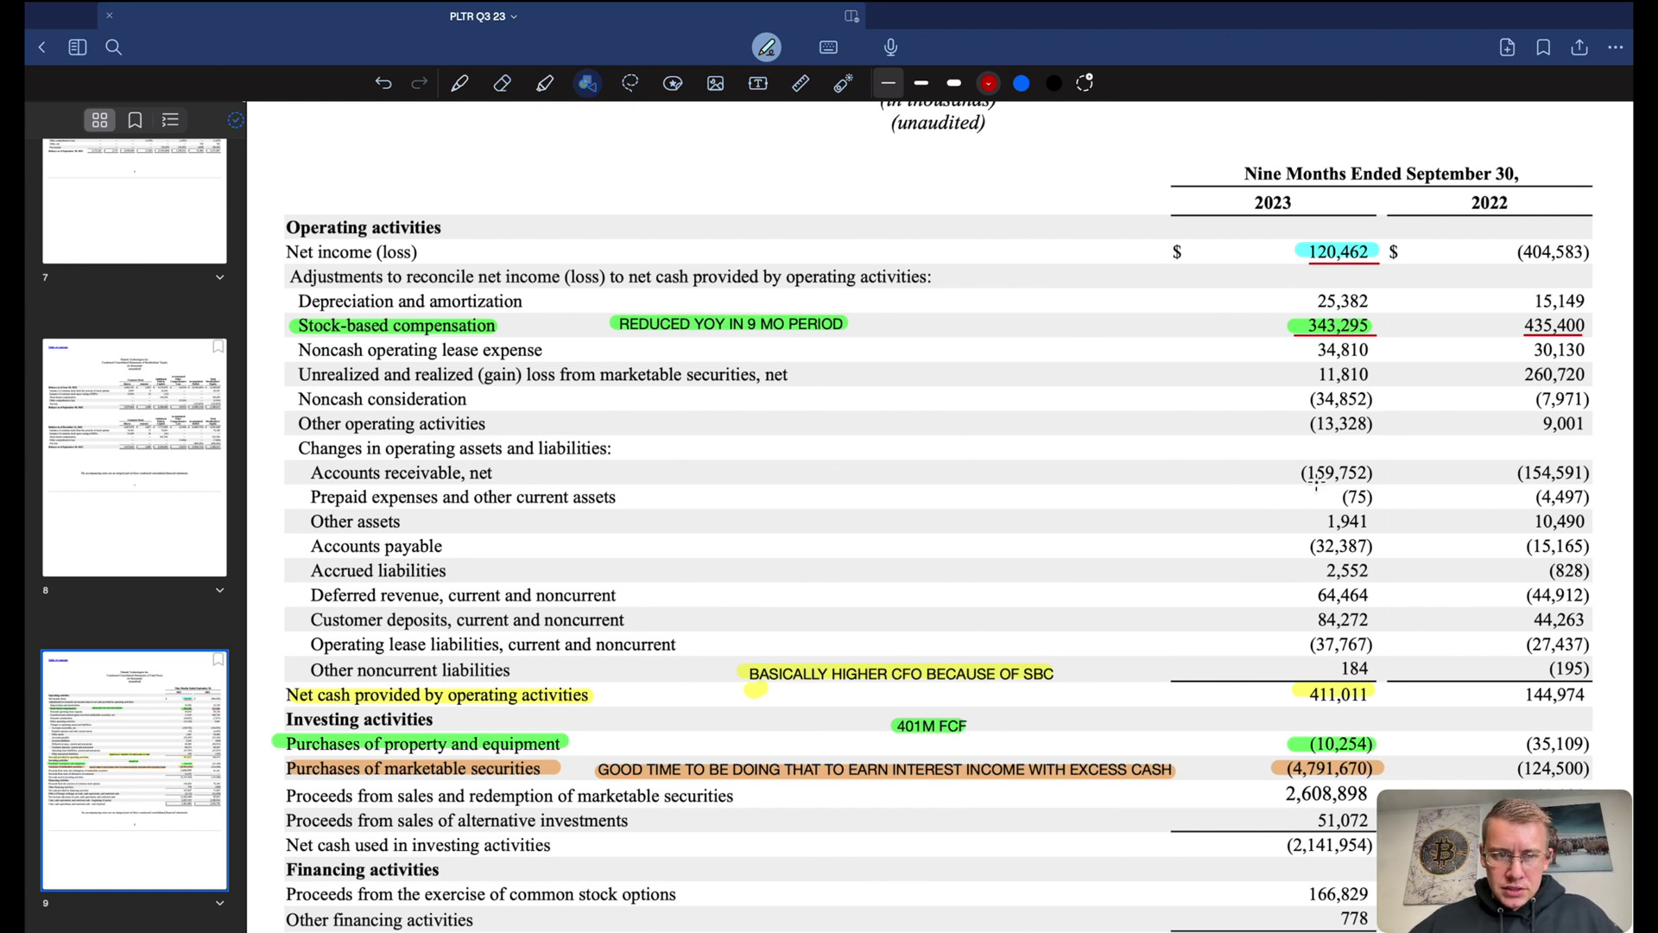
pyautogui.moveTo(1288, 485); pyautogui.dragTo(1373, 488)
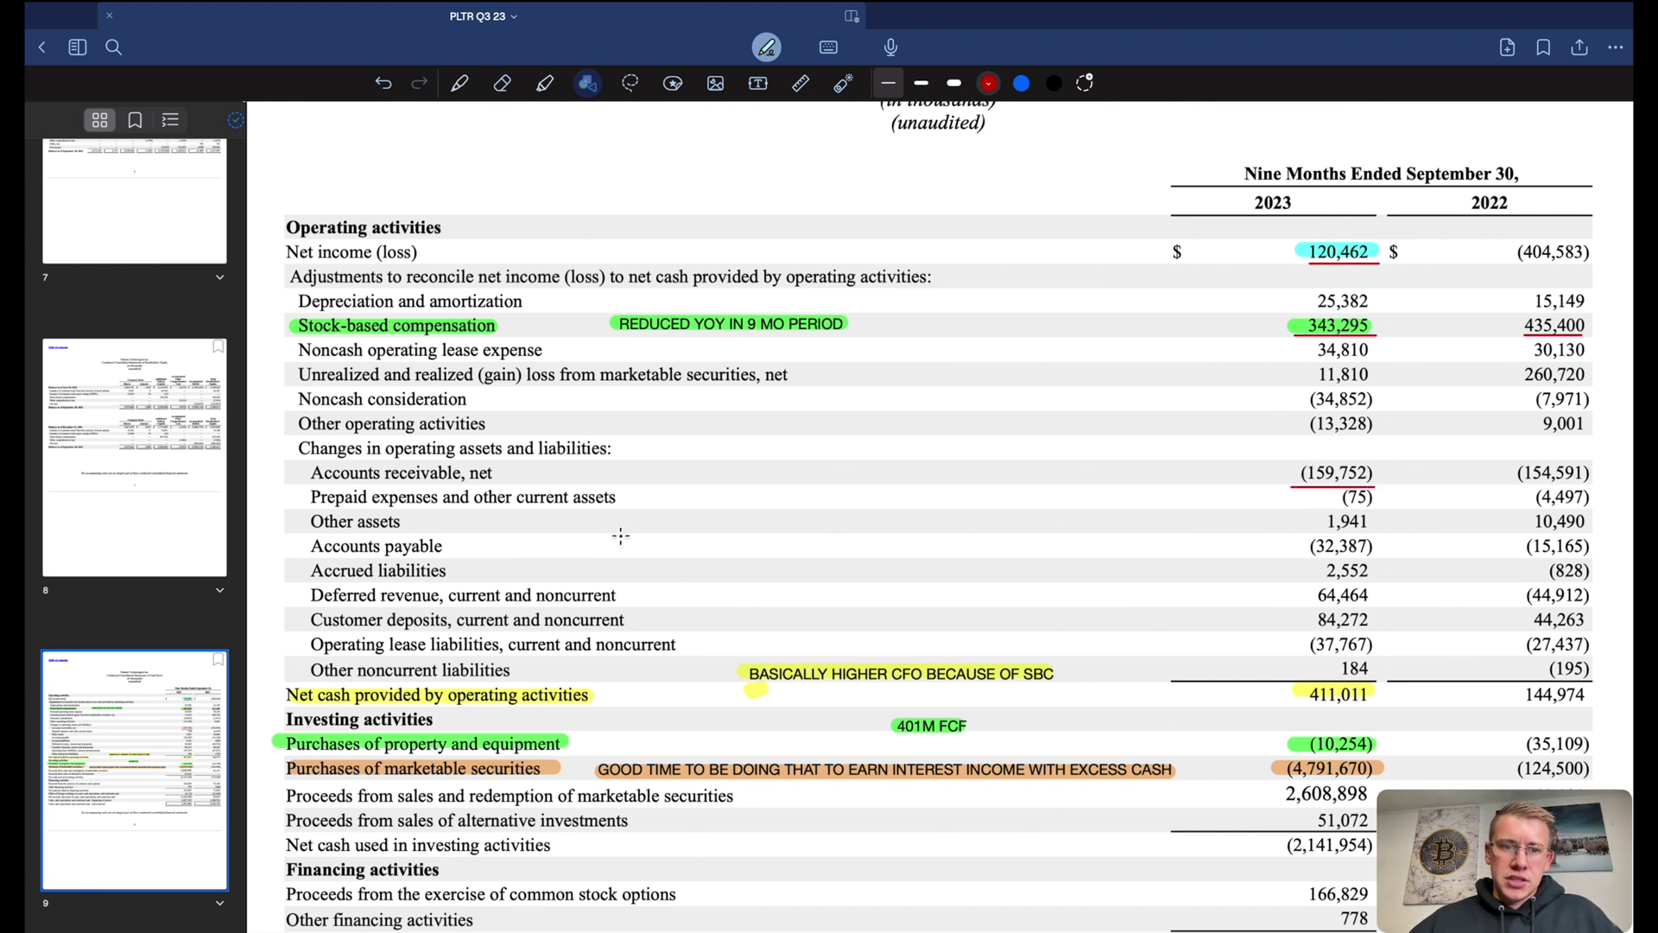
# - Box the 2023 operating cash flow and the 401M FCF note, and underline the higher CFO note and the 2023 marketable securities proceeds
pyautogui.scroll(-5, 659, 462)
pyautogui.moveTo(1300, 517)
pyautogui.mouseDown()
pyautogui.moveTo(1322, 542)
pyautogui.moveTo(1377, 541)
pyautogui.moveTo(1379, 510)
pyautogui.mouseUp()
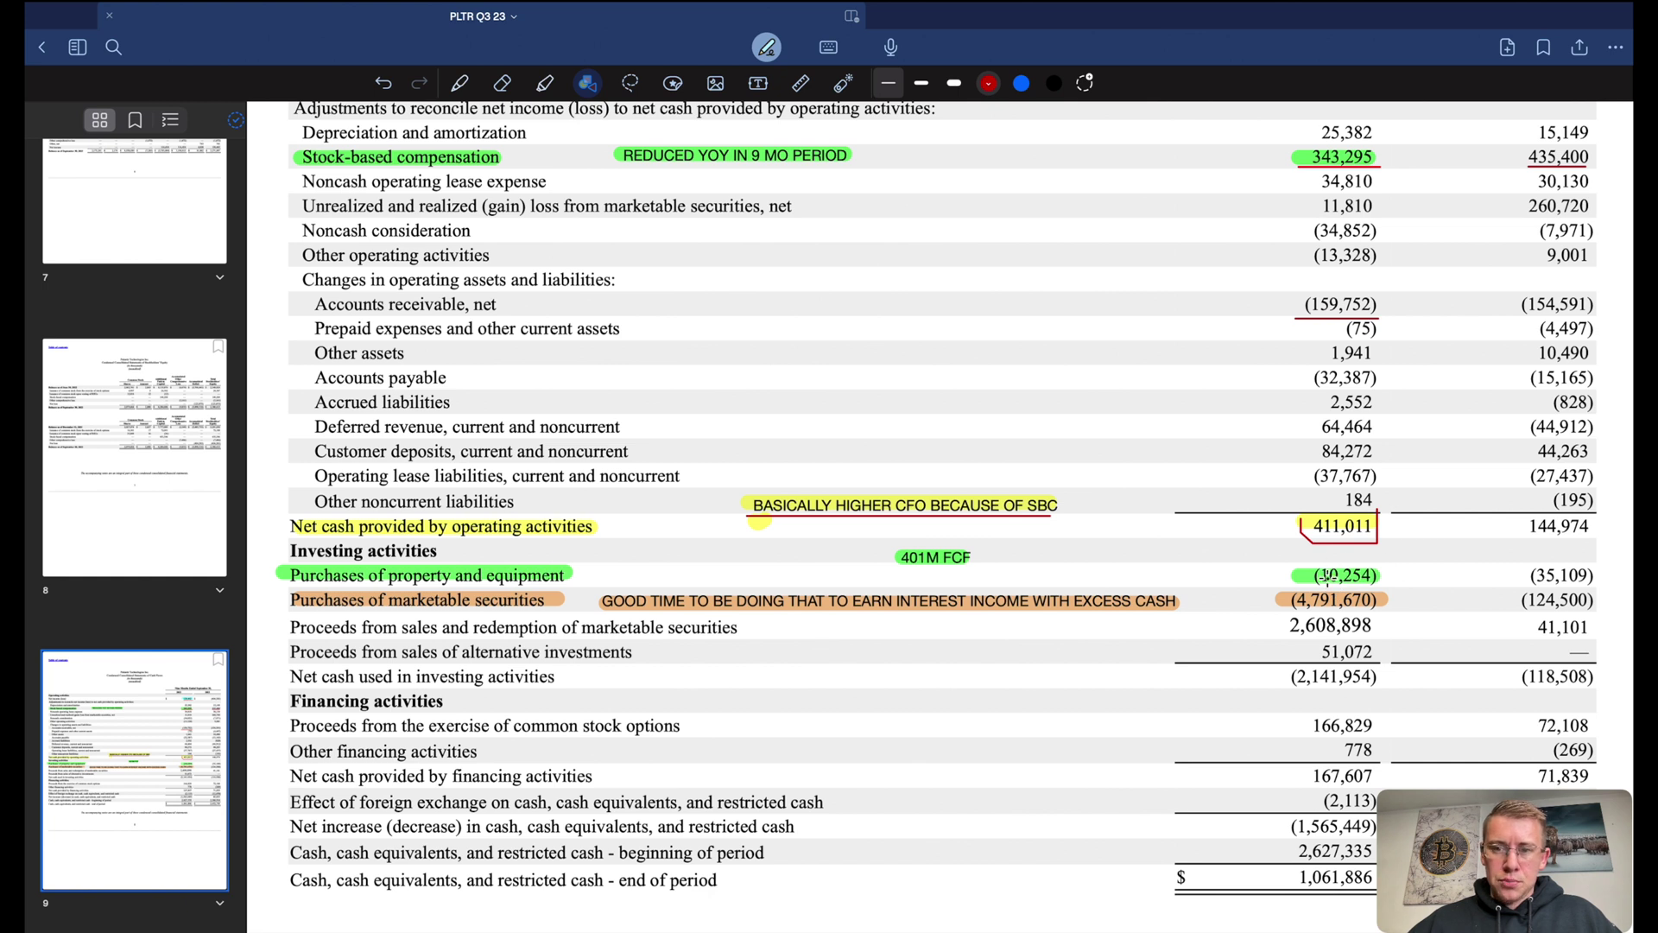
pyautogui.moveTo(896, 545)
pyautogui.mouseDown()
pyautogui.moveTo(899, 574)
pyautogui.moveTo(959, 571)
pyautogui.moveTo(994, 546)
pyautogui.moveTo(896, 542)
pyautogui.mouseUp()
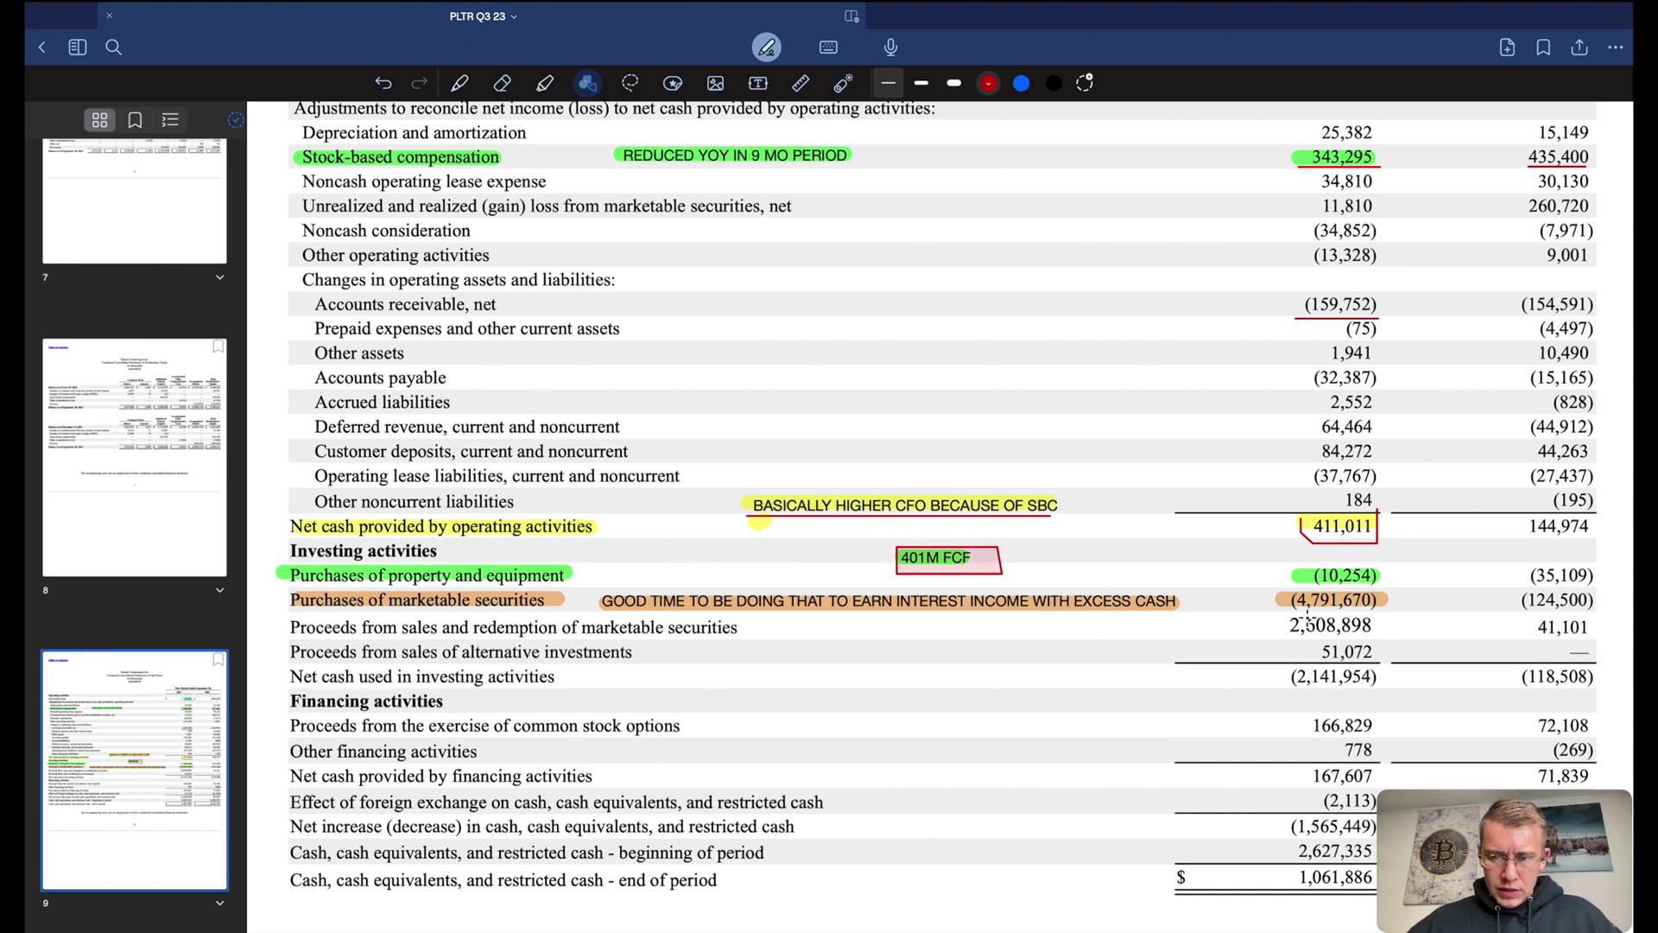
pyautogui.moveTo(1284, 637); pyautogui.dragTo(1370, 639)
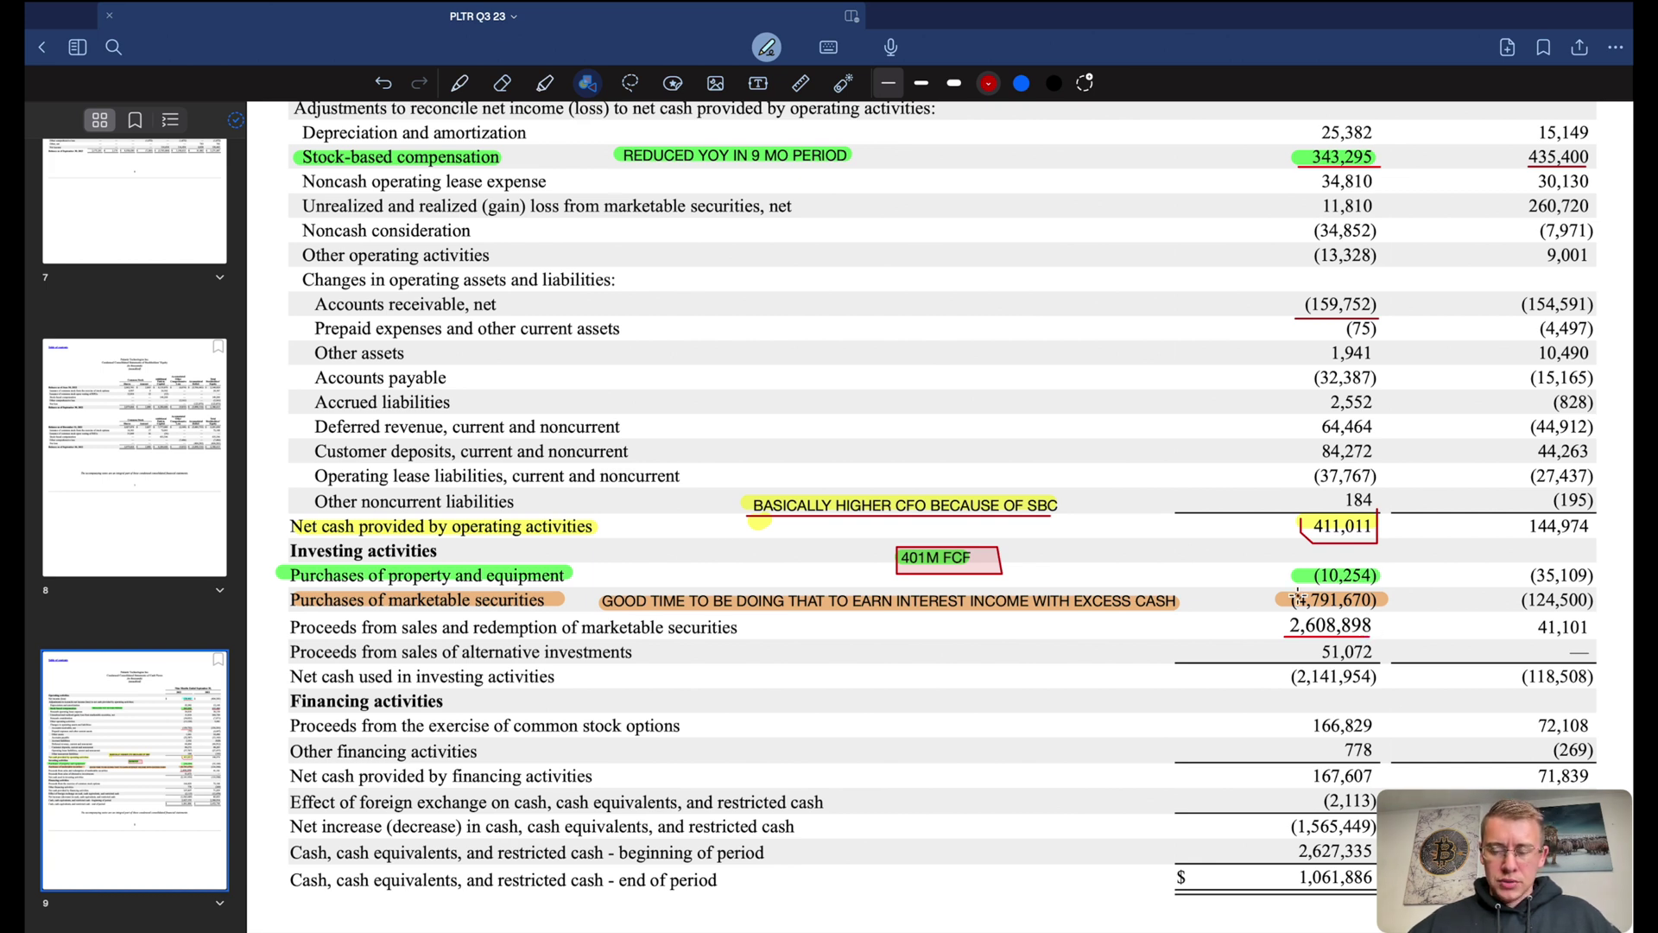
# - Switch to the Valuations spreadsheet in Google Sheets and review the company comparison columns down to the Analyst Forecast section
pyautogui.scroll(-3, 1298, 598)
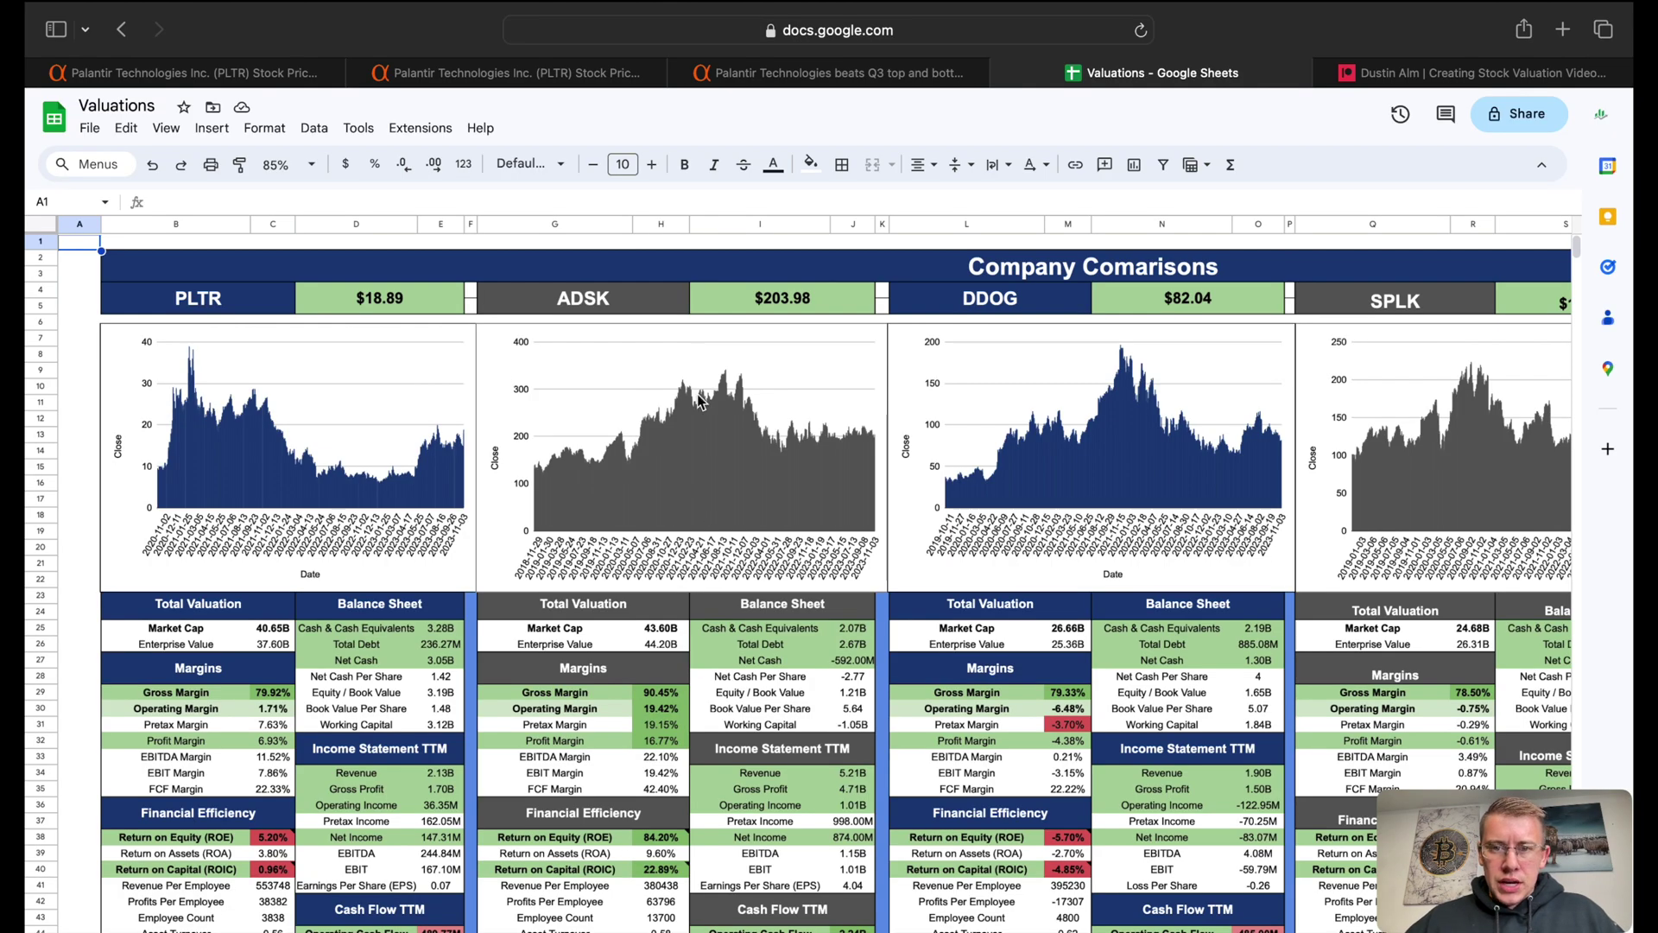
pyautogui.hscroll(5, 700, 400)
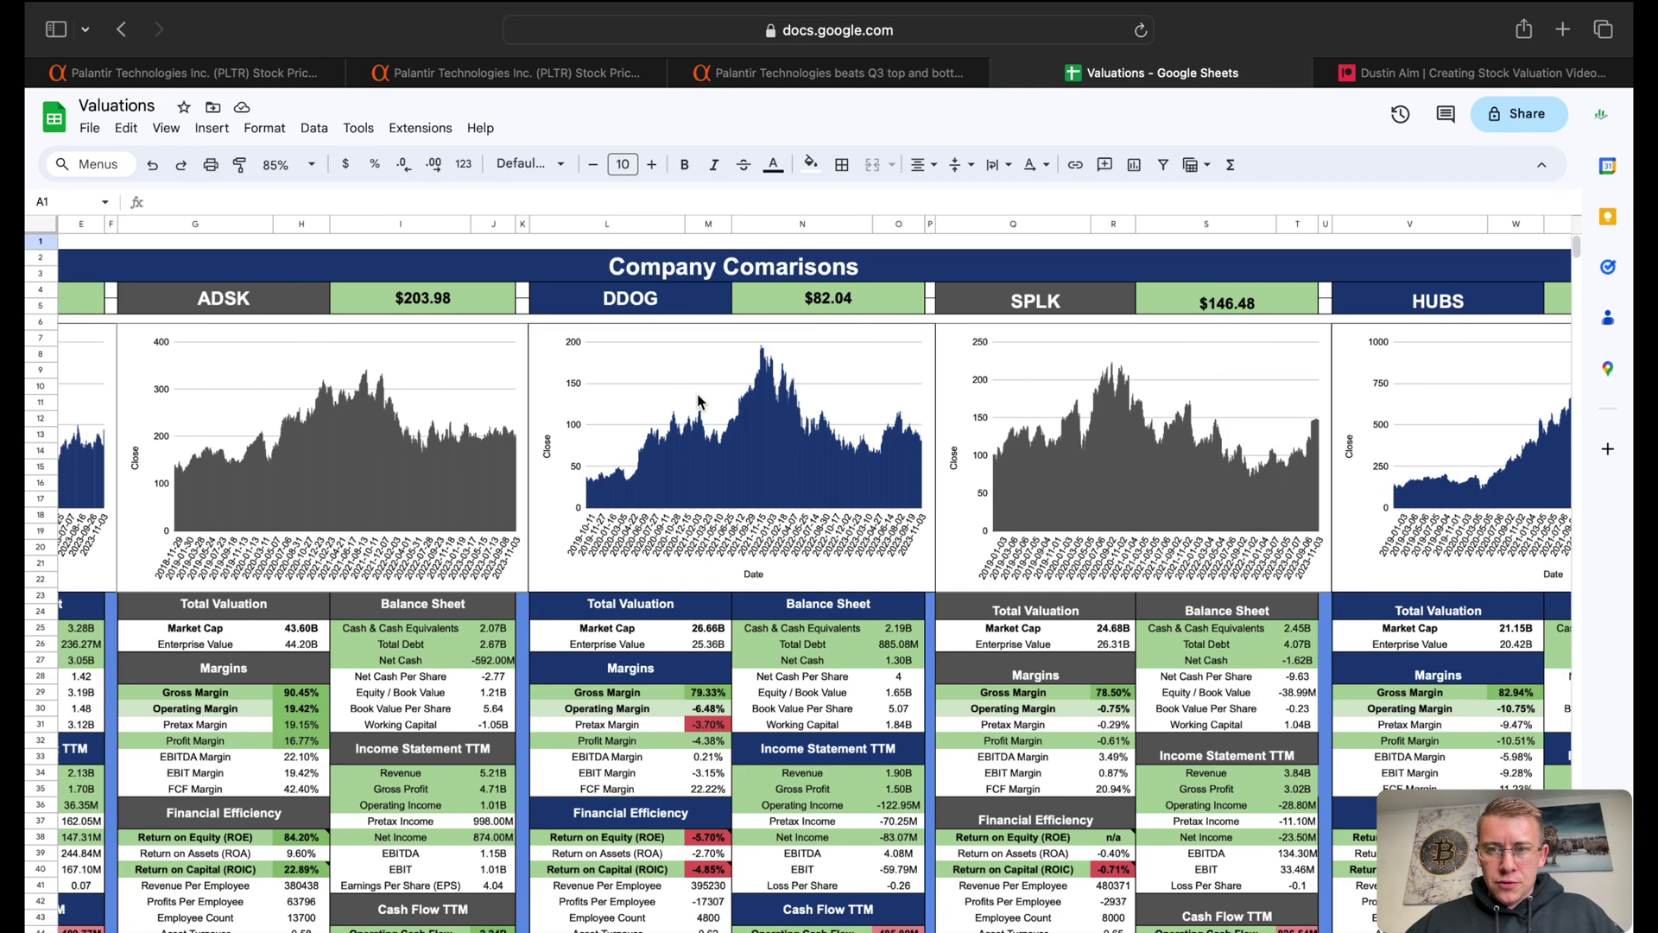
pyautogui.hscroll(-5, 700, 400)
pyautogui.scroll(-2, 699, 400)
pyautogui.scroll(-5, 700, 400)
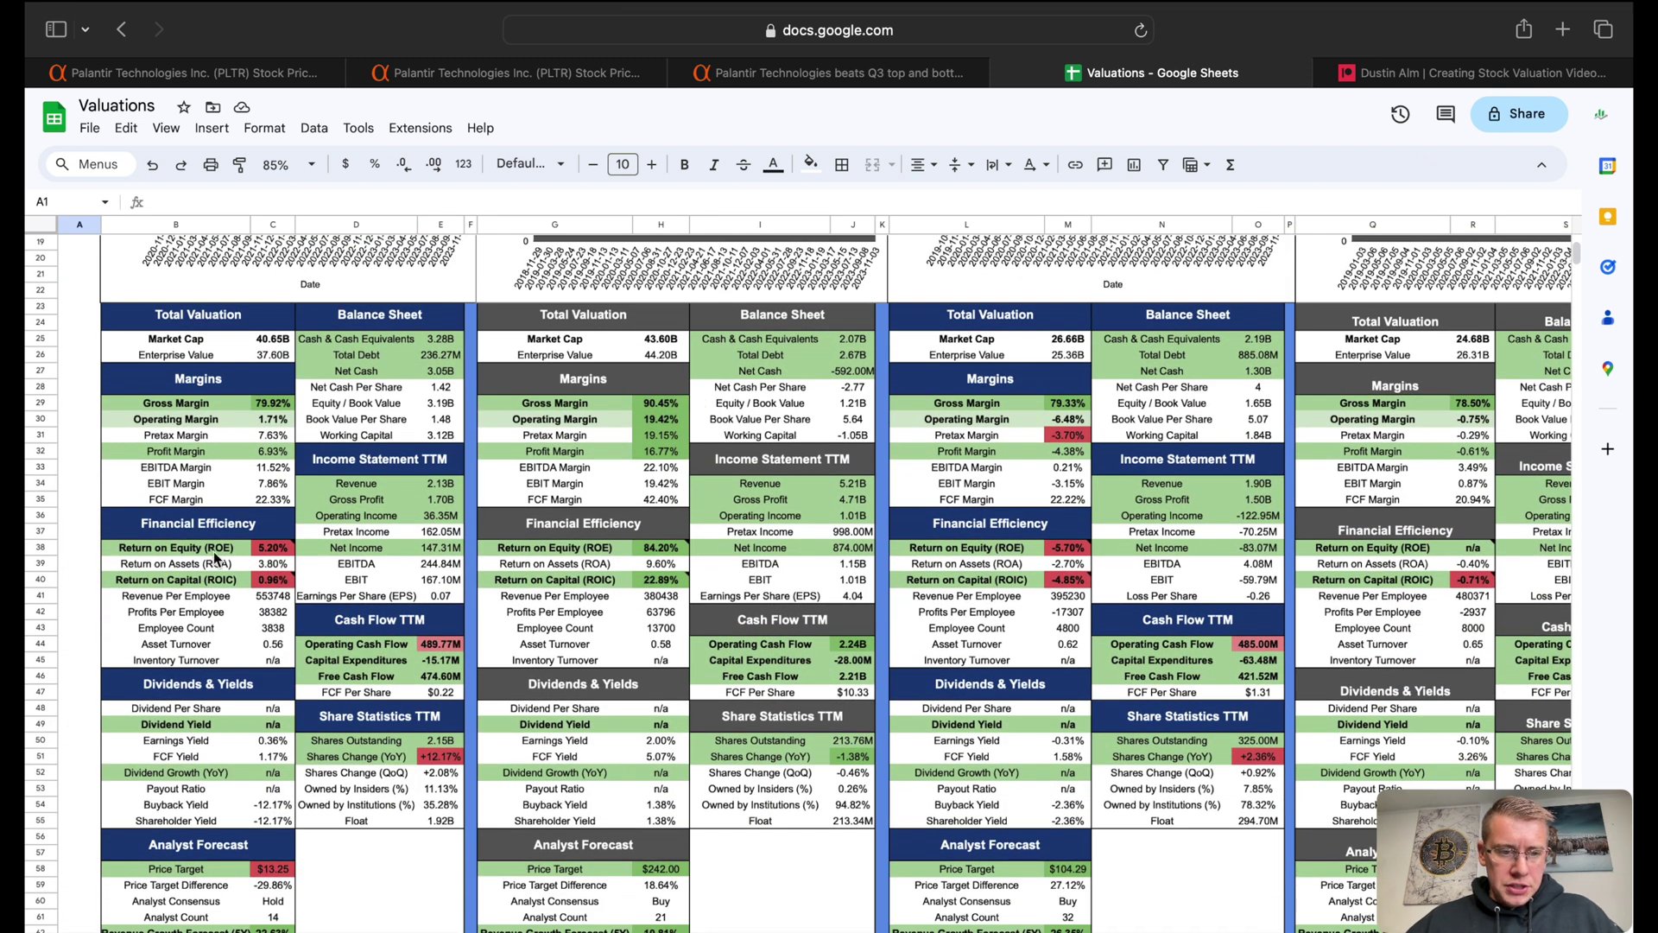
pyautogui.scroll(-4, 268, 729)
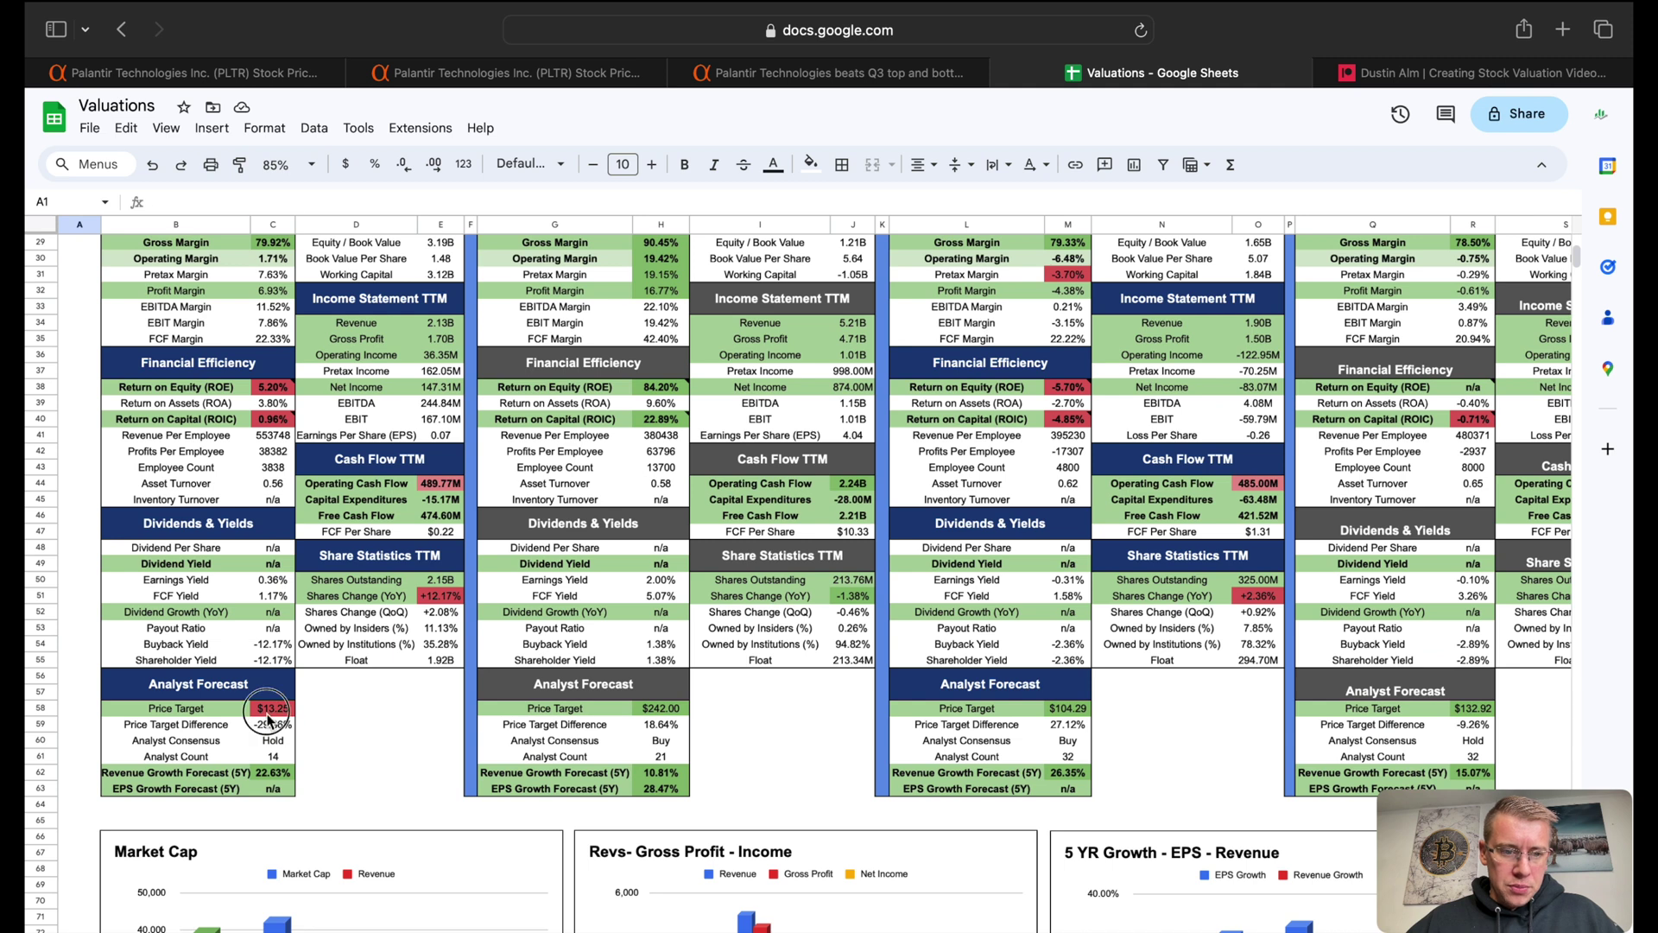
# - Check PLTR's price target, yearly shares change, operating cash flow, return on equity and return on capital cells
pyautogui.click(268, 714)
pyautogui.scroll(10, 268, 719)
pyautogui.scroll(-9, 284, 749)
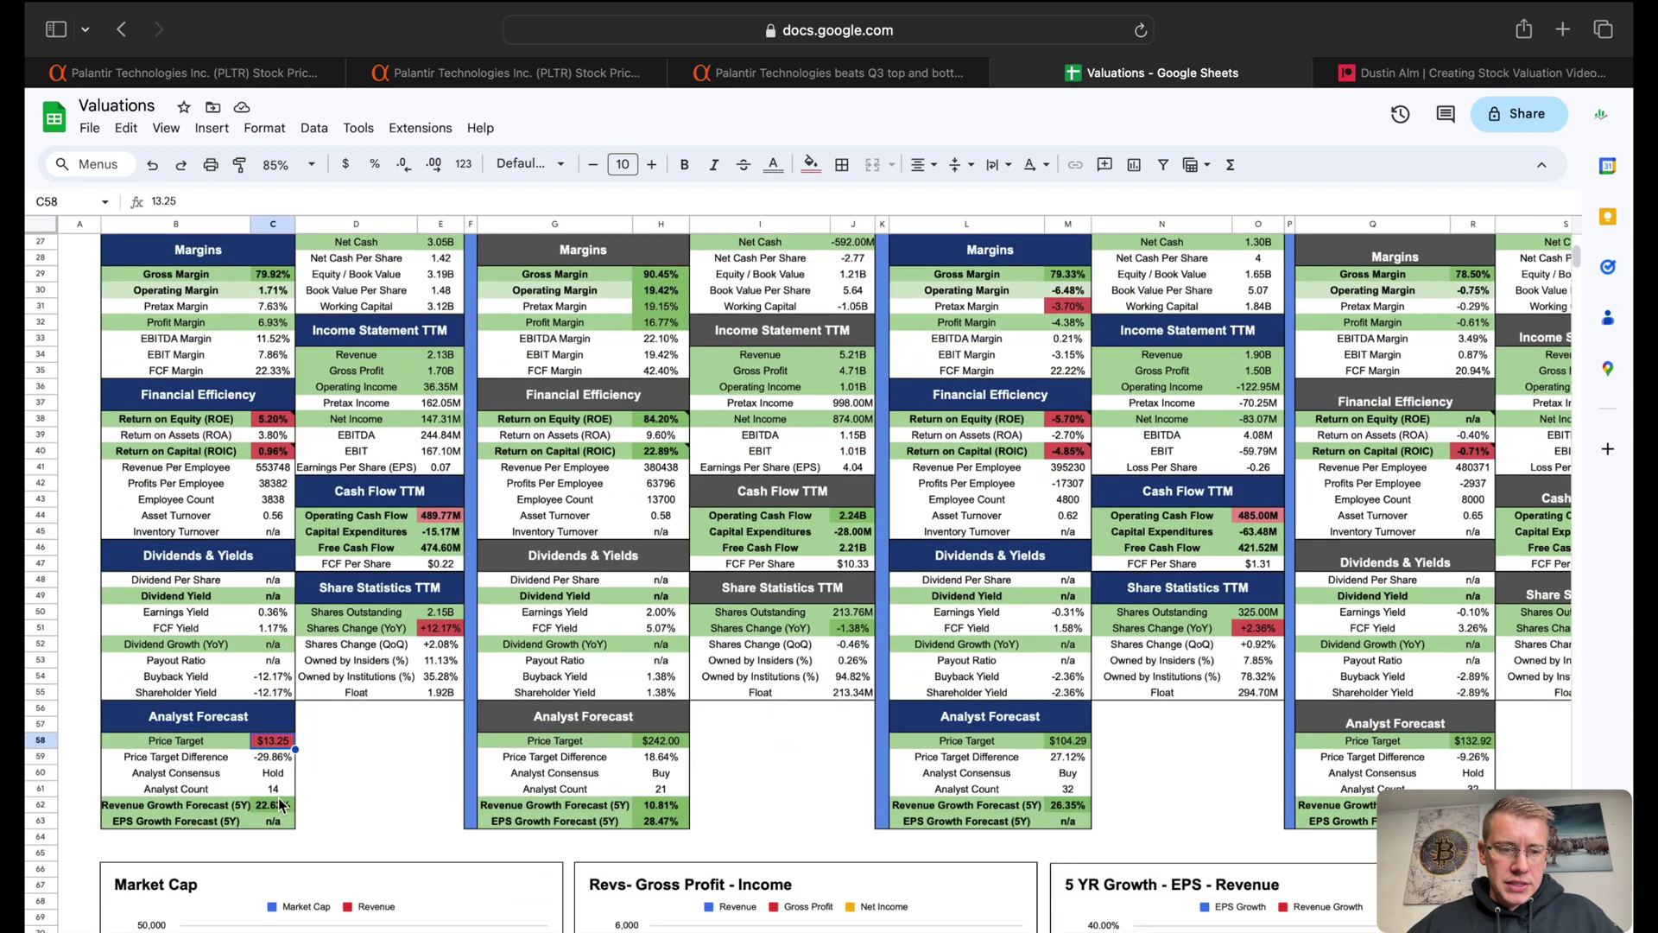
pyautogui.click(439, 631)
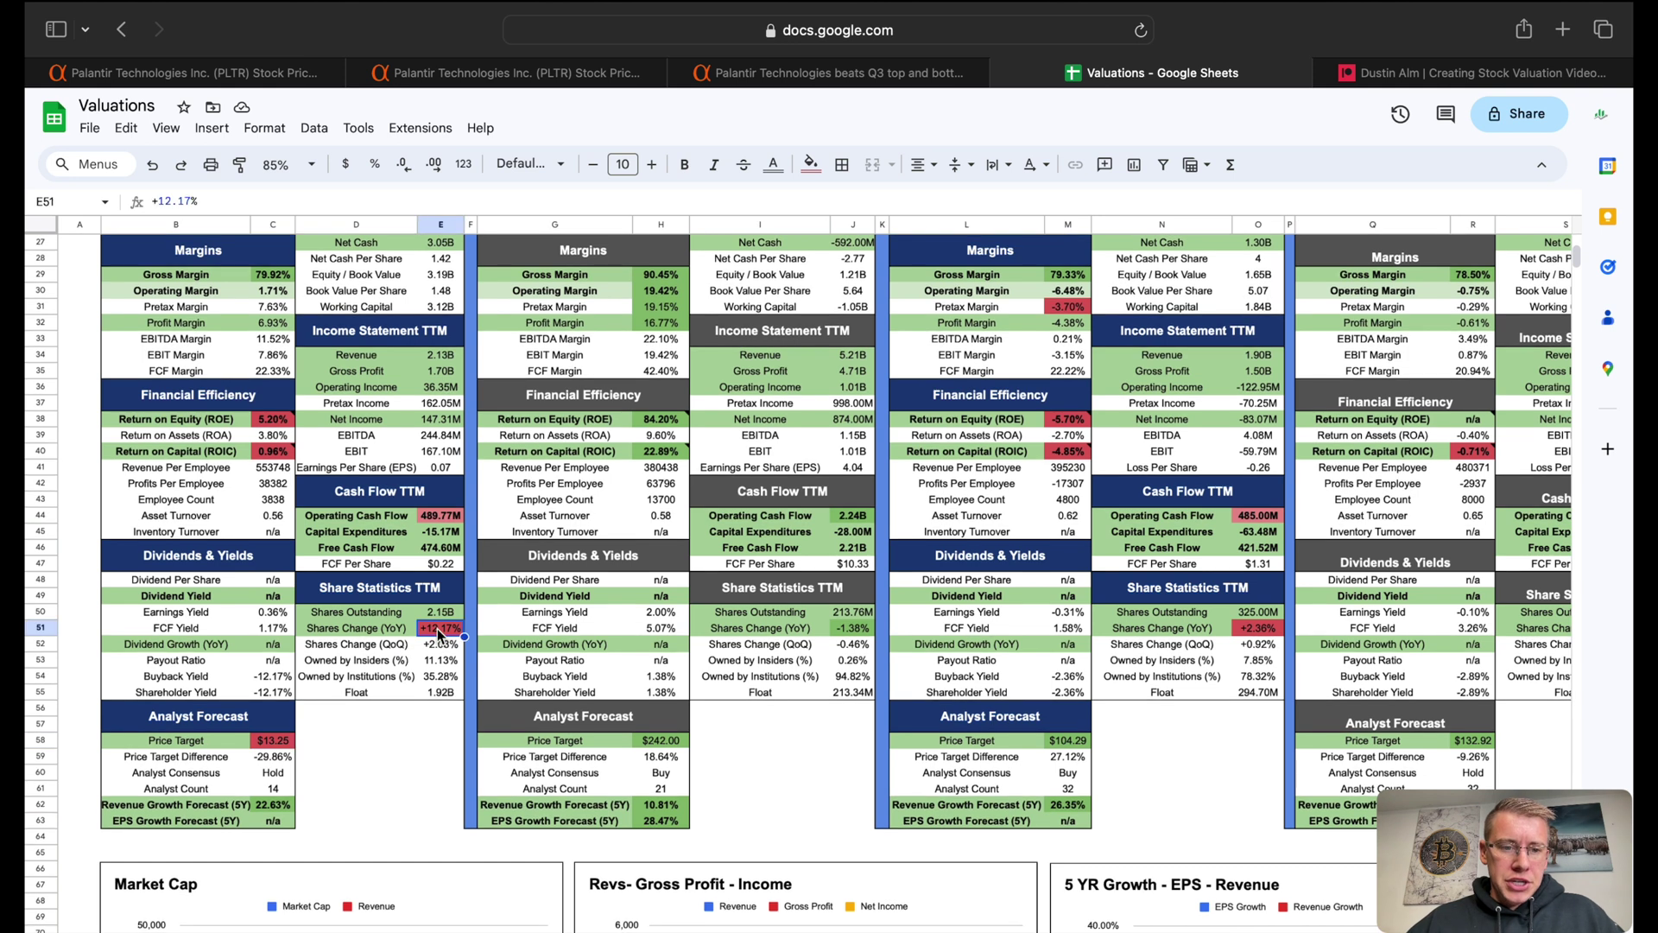
pyautogui.click(440, 518)
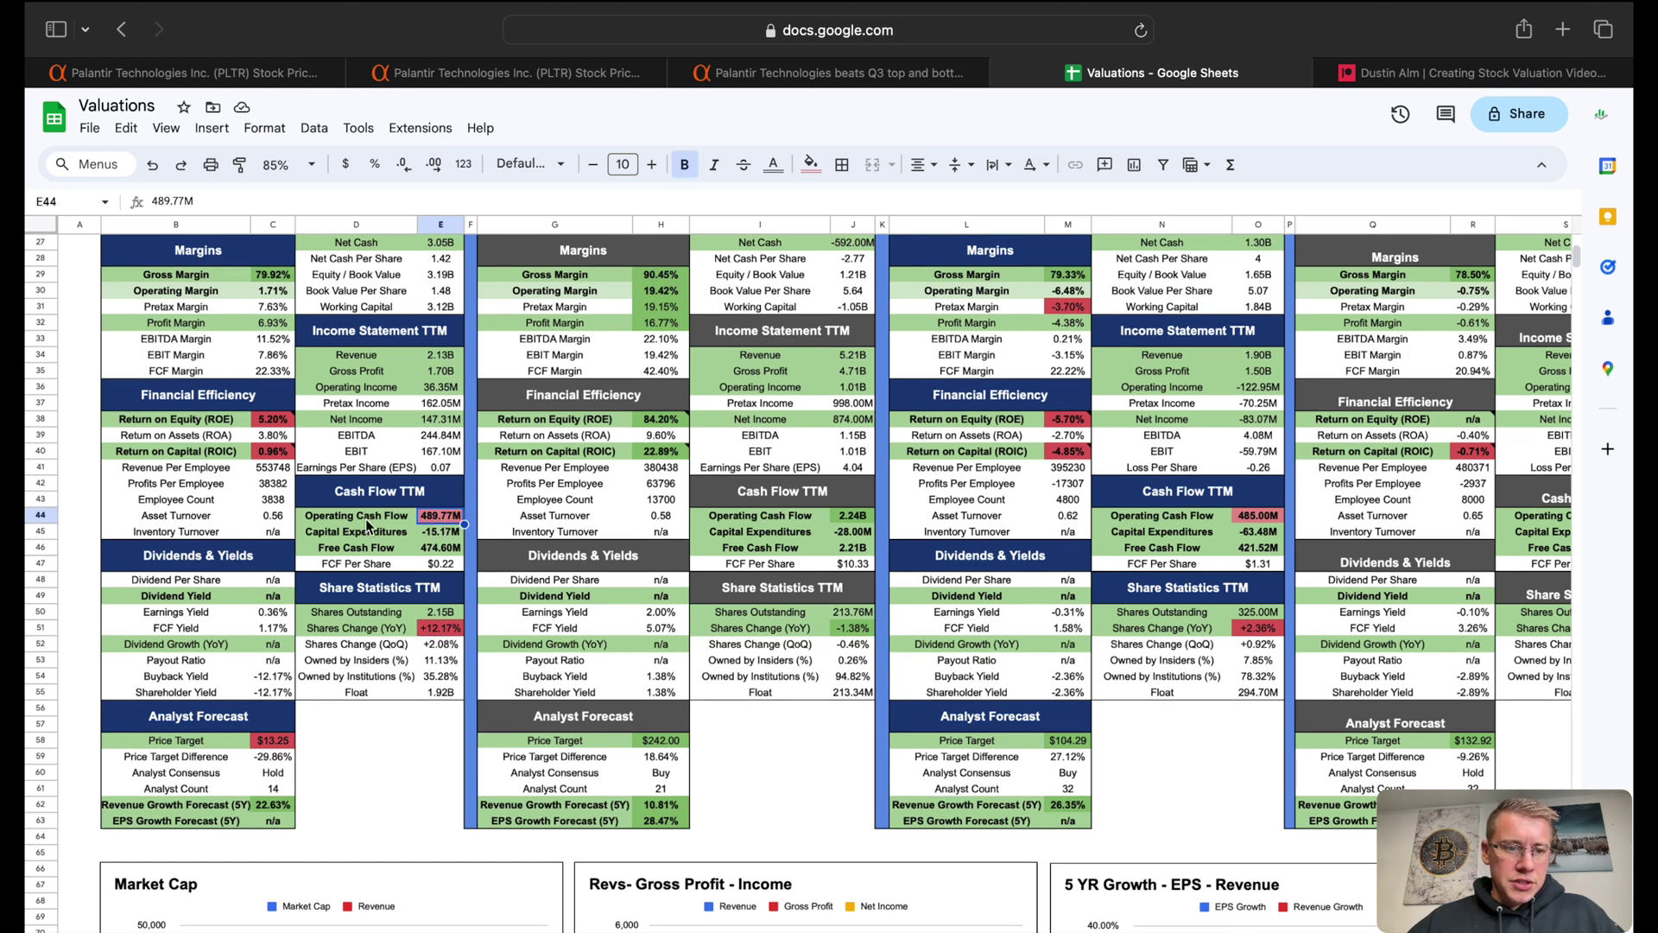
pyautogui.click(276, 421)
pyautogui.click(275, 450)
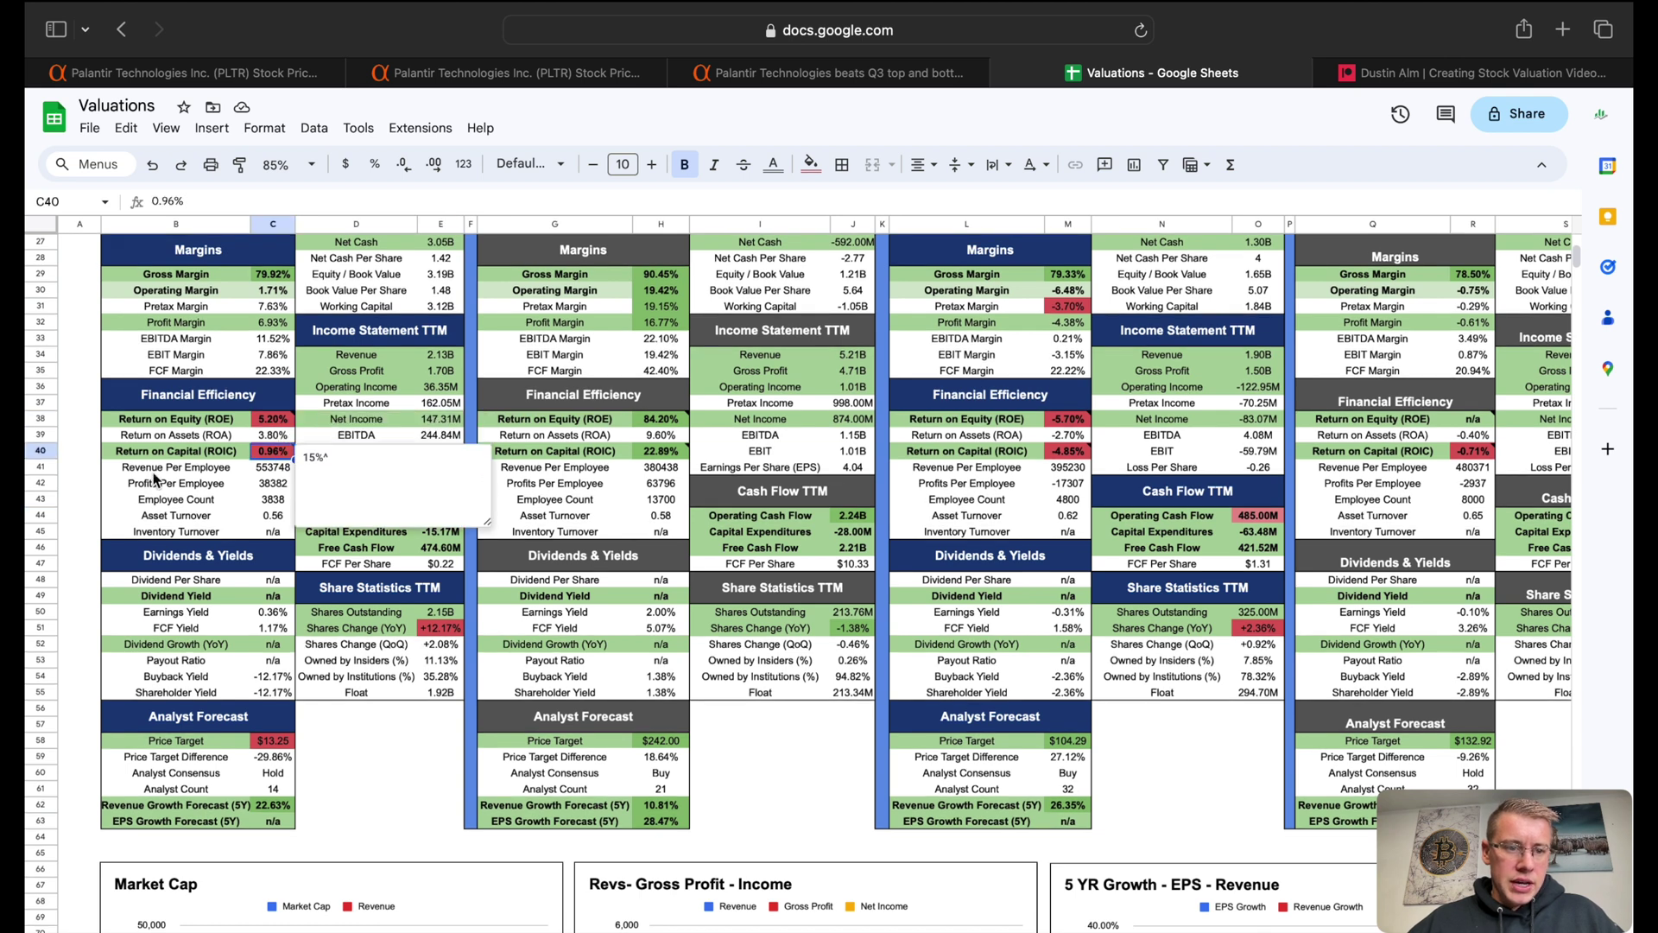
# - Inspect PLTR's market cap and revenue bars in the Market Cap comparison chart
pyautogui.scroll(5, 262, 522)
pyautogui.scroll(-15, 261, 522)
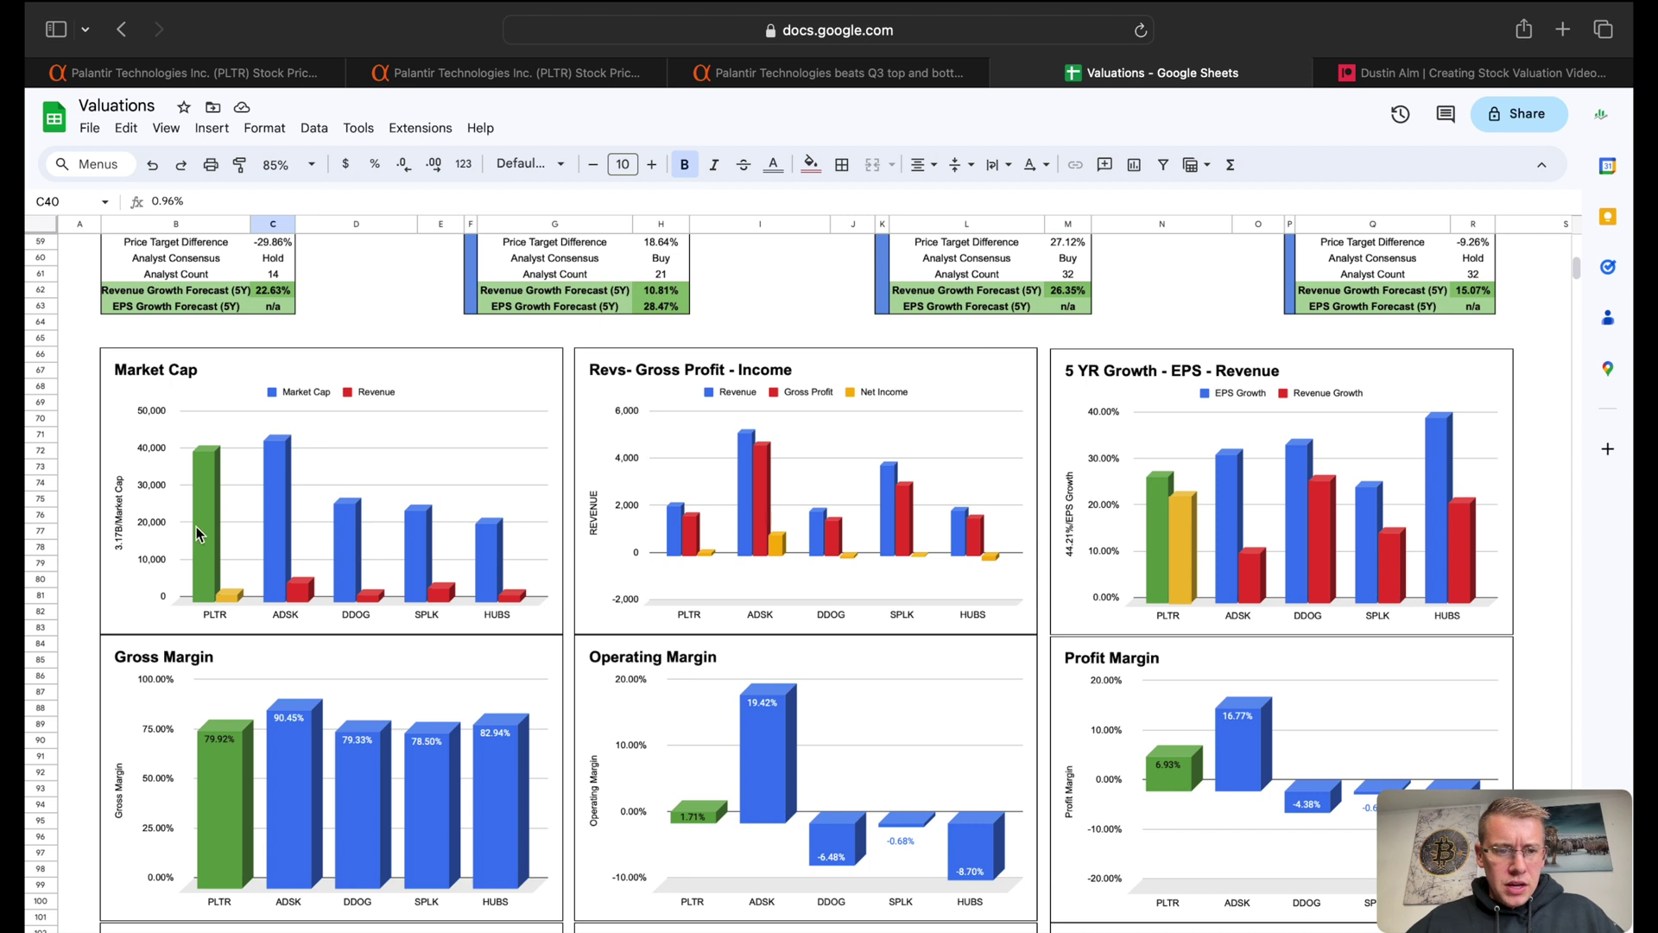
pyautogui.click(201, 572)
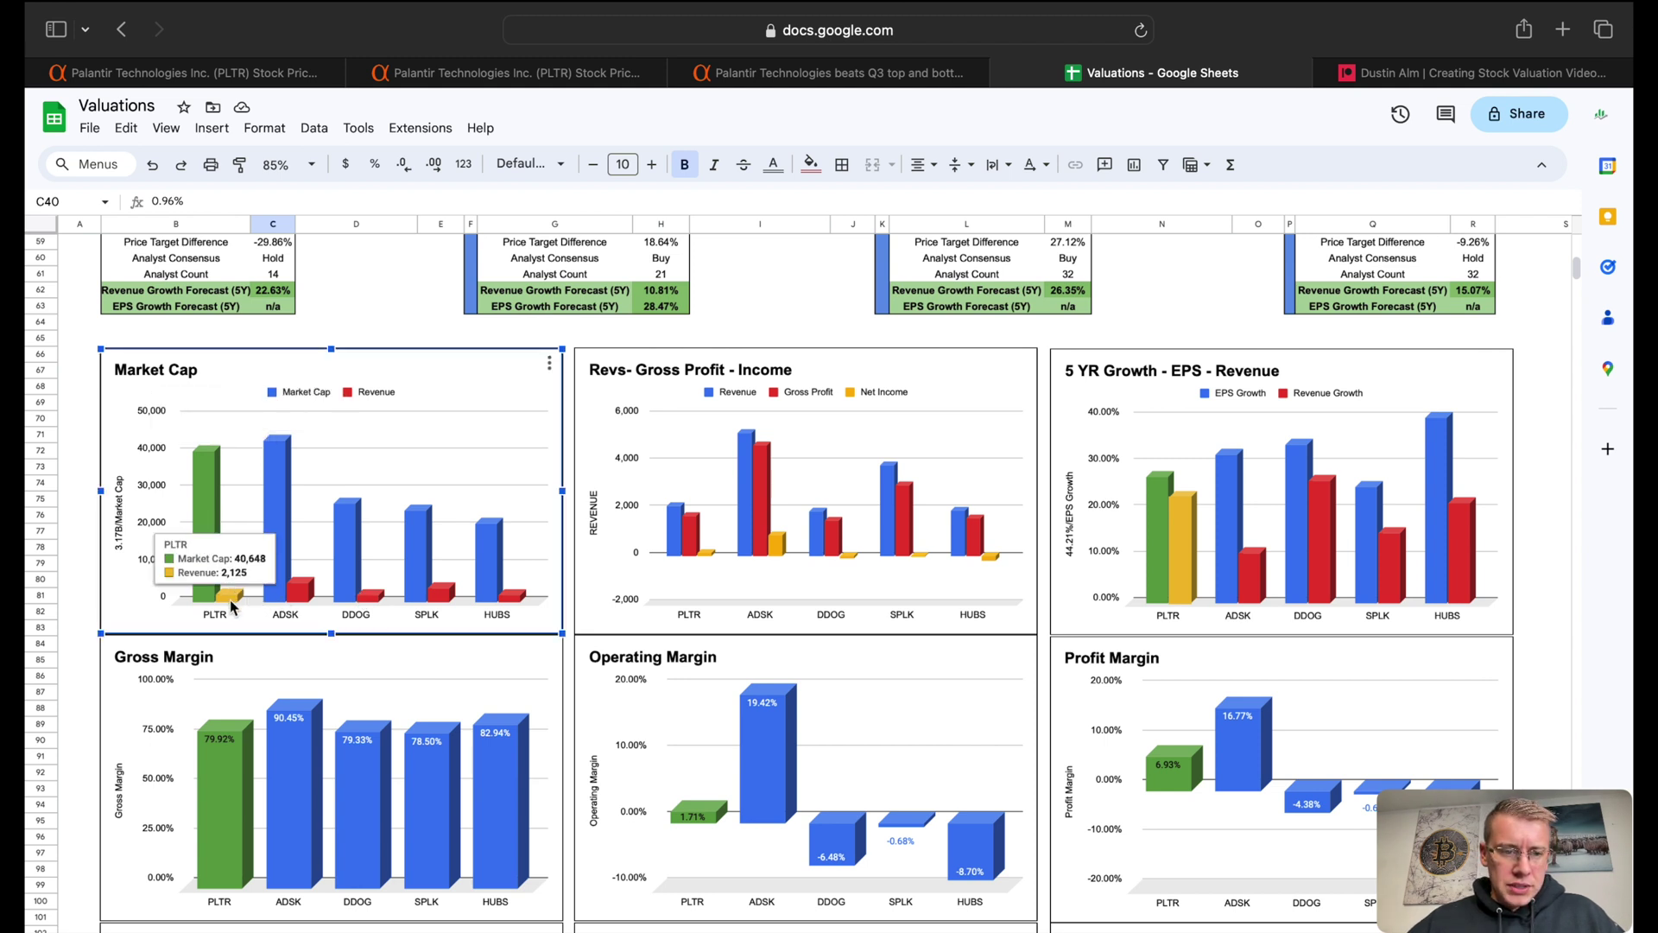
pyautogui.moveTo(297, 602)
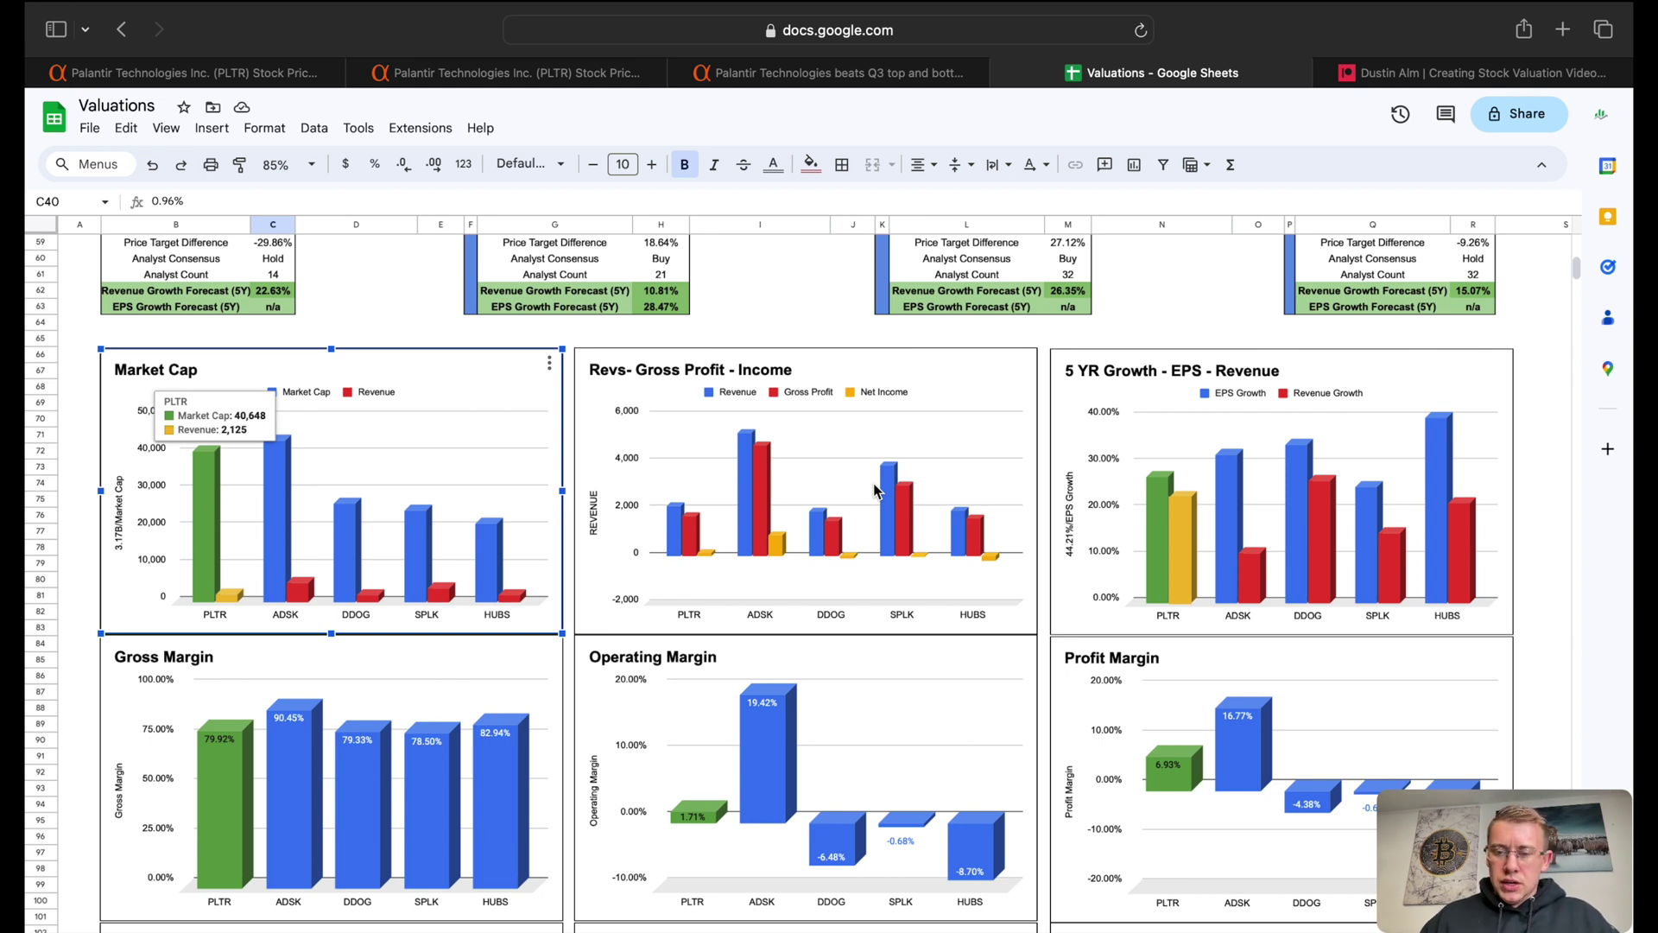
# - Examine the margin, Free Cash Flow, ROIC and Earnings Yield charts, and inspect PLTR's bar in the PE chart
pyautogui.scroll(-2, 875, 490)
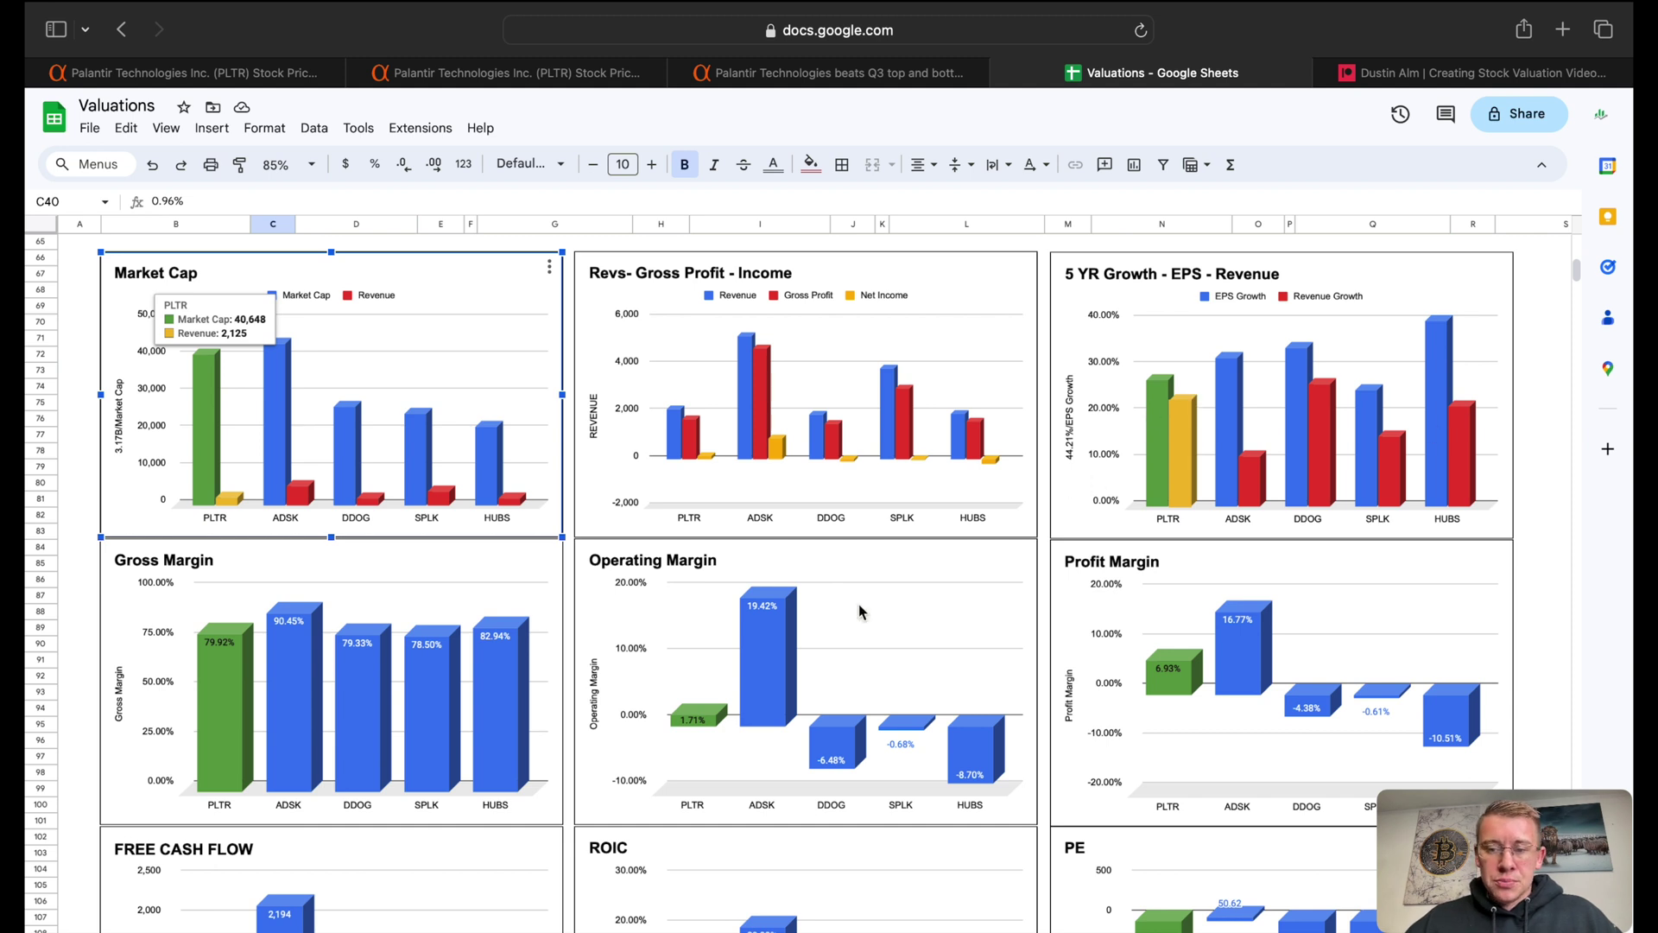
pyautogui.scroll(-3, 860, 611)
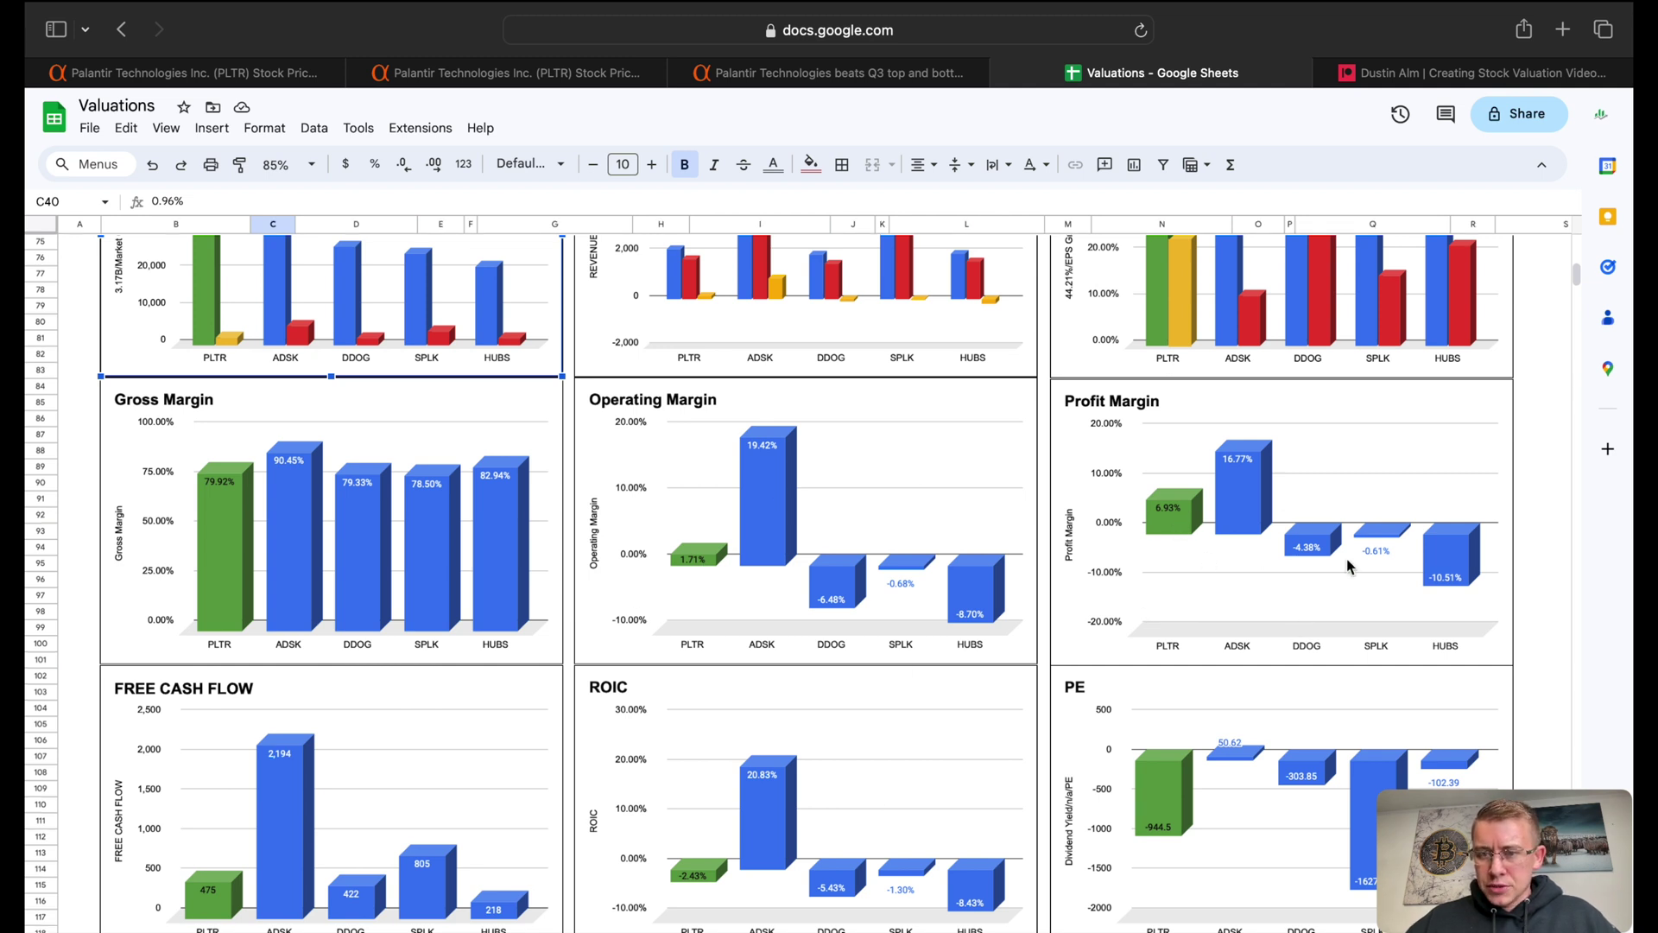
pyautogui.scroll(-3, 807, 739)
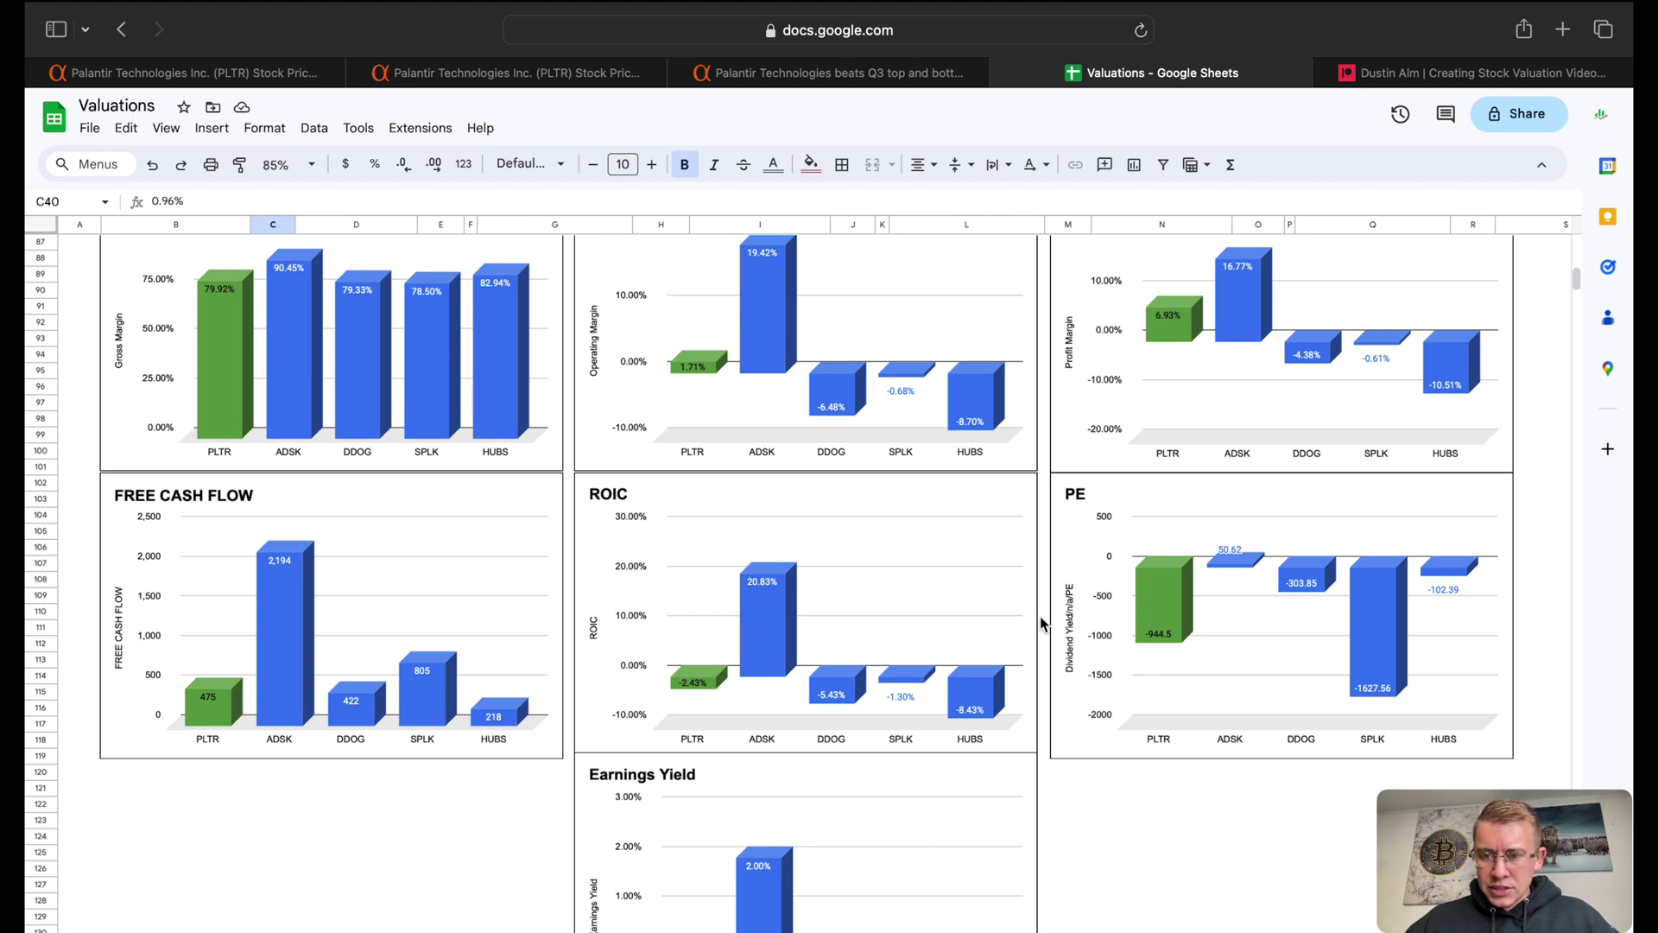
pyautogui.scroll(-2, 1171, 670)
pyautogui.scroll(-2, 1171, 670)
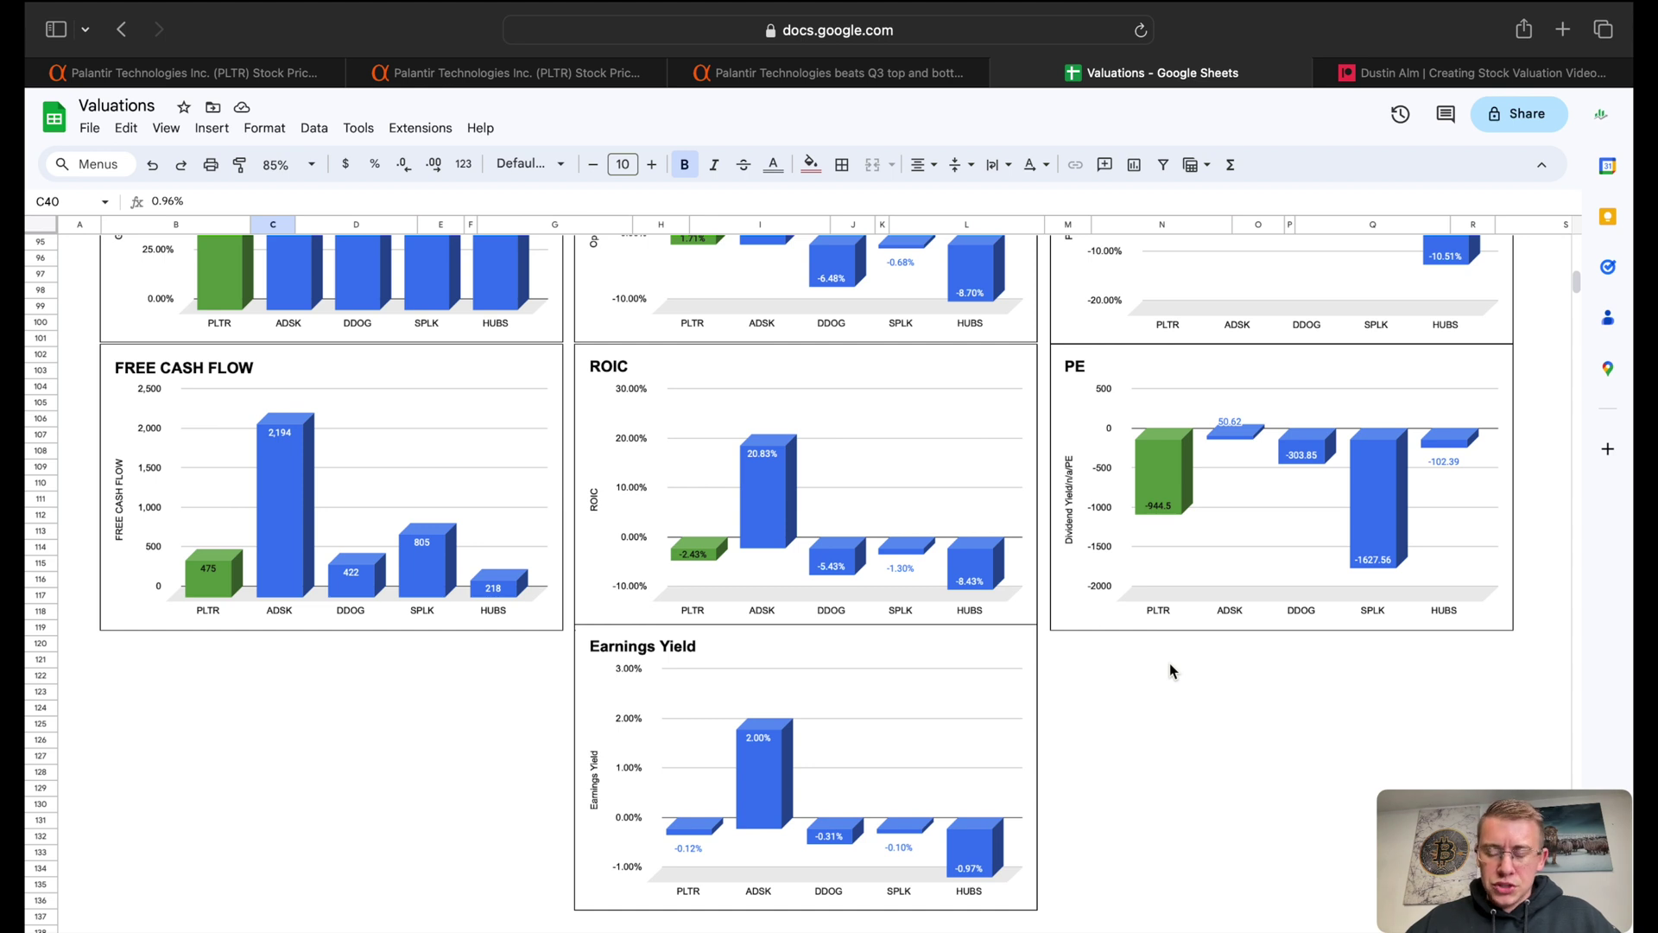
pyautogui.click(1166, 489)
pyautogui.moveTo(1234, 501)
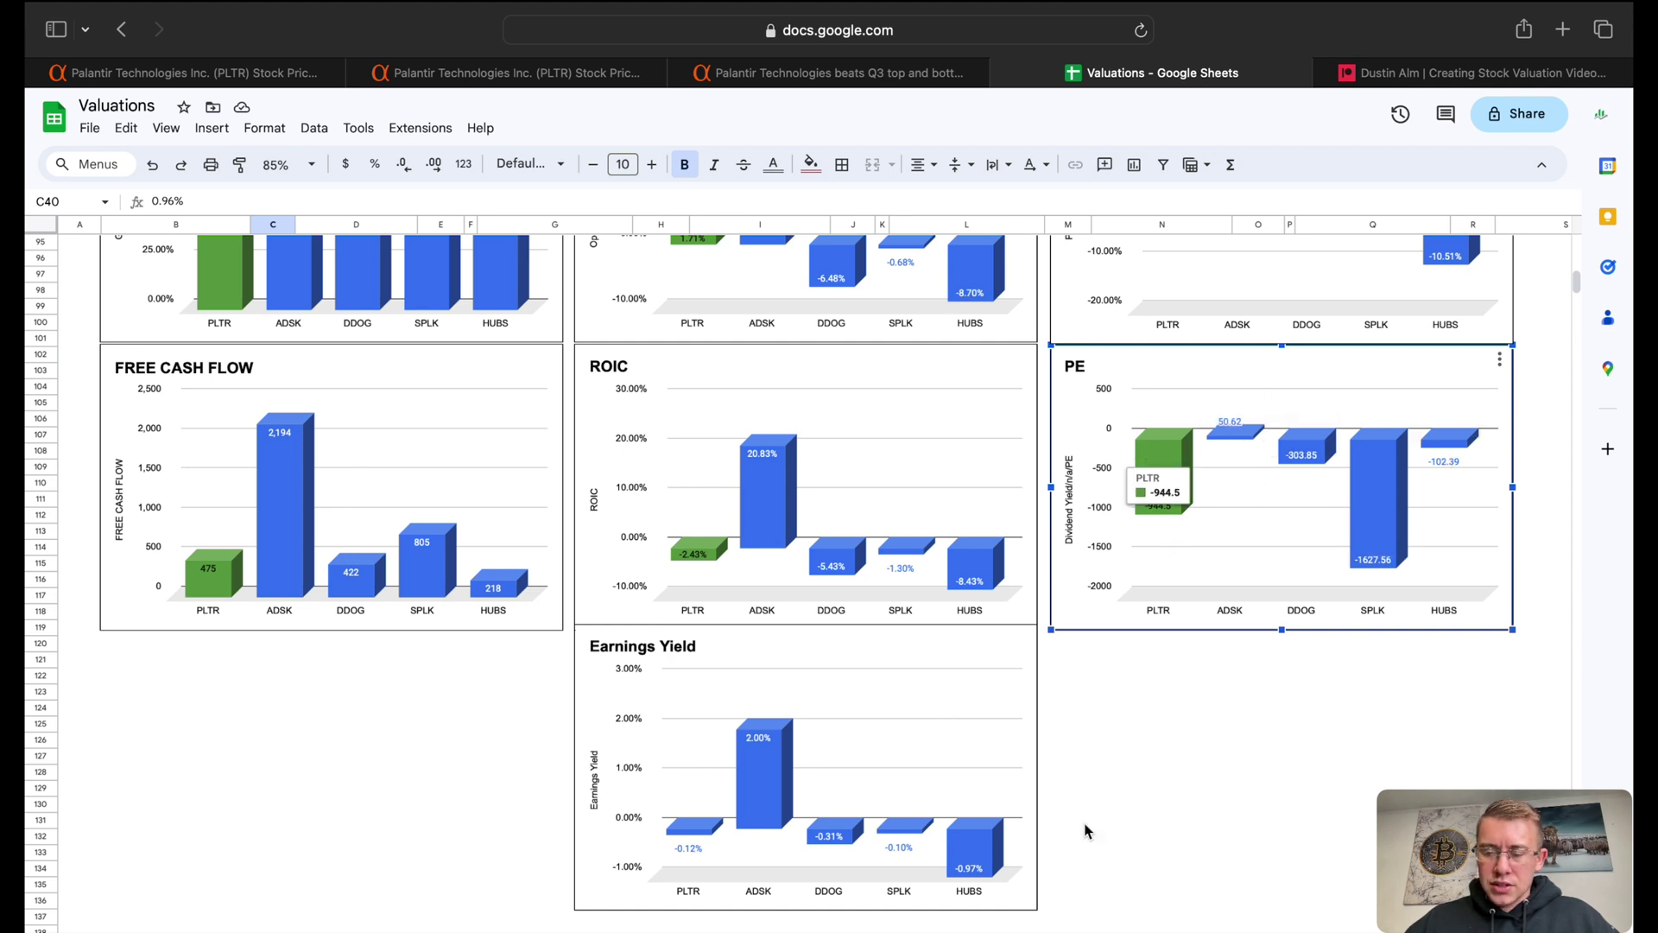
# - Compare PLTR with its peers across the Earnings Yield, ROIC, free cash flow and margin charts
pyautogui.scroll(-4, 904, 786)
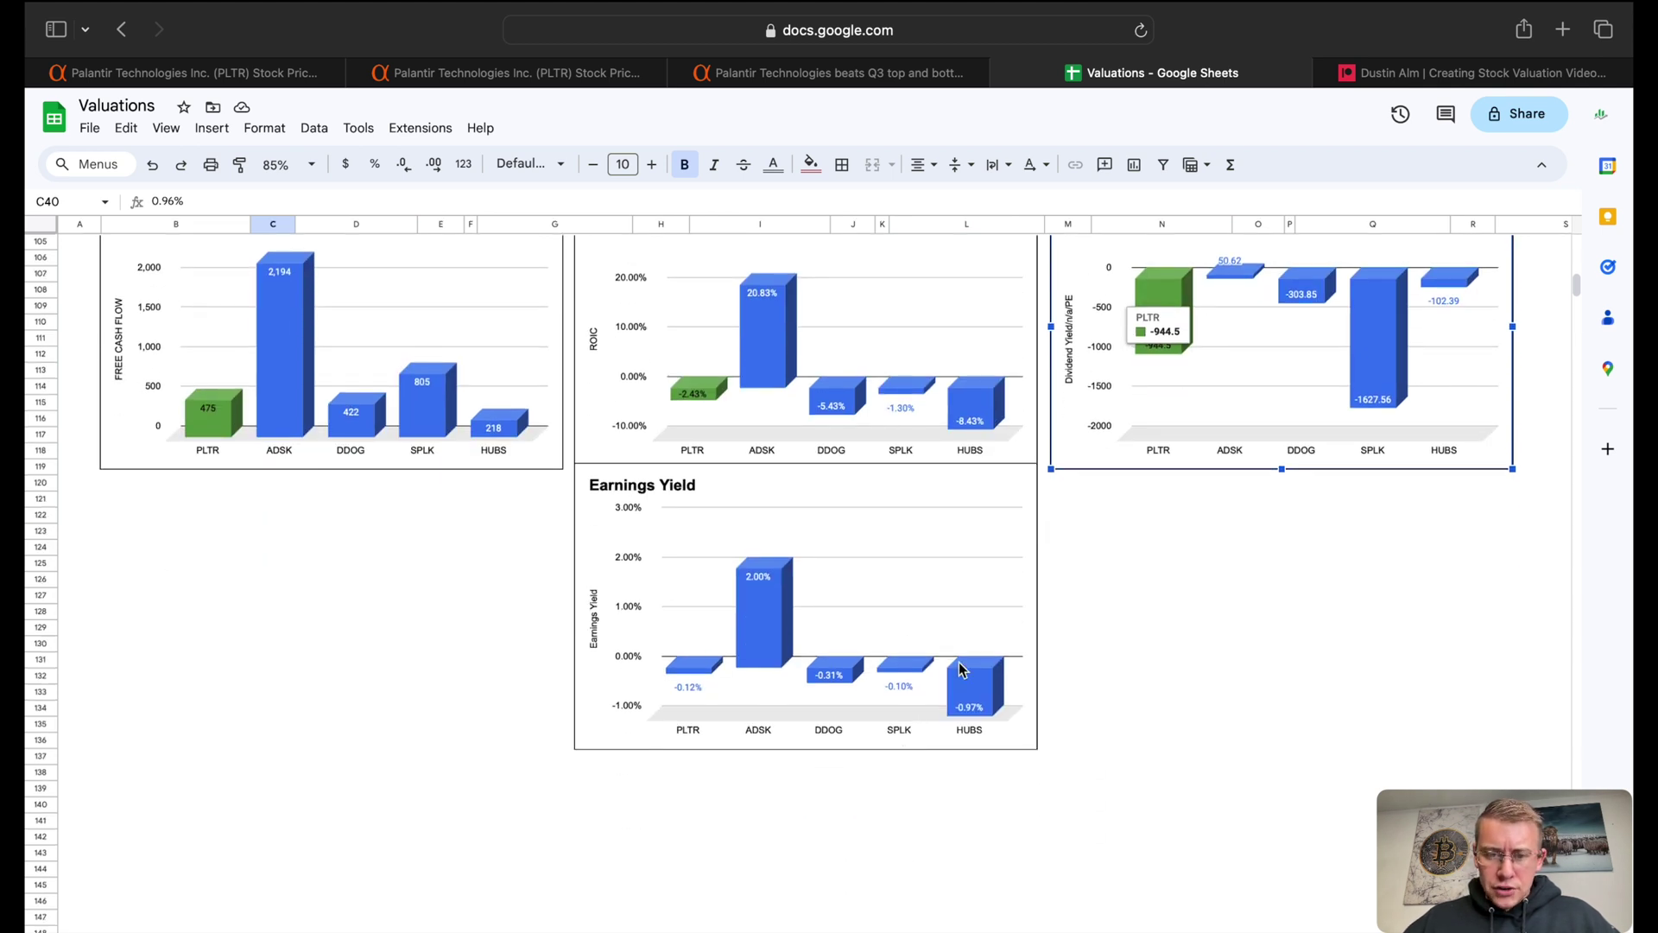
pyautogui.scroll(10, 881, 704)
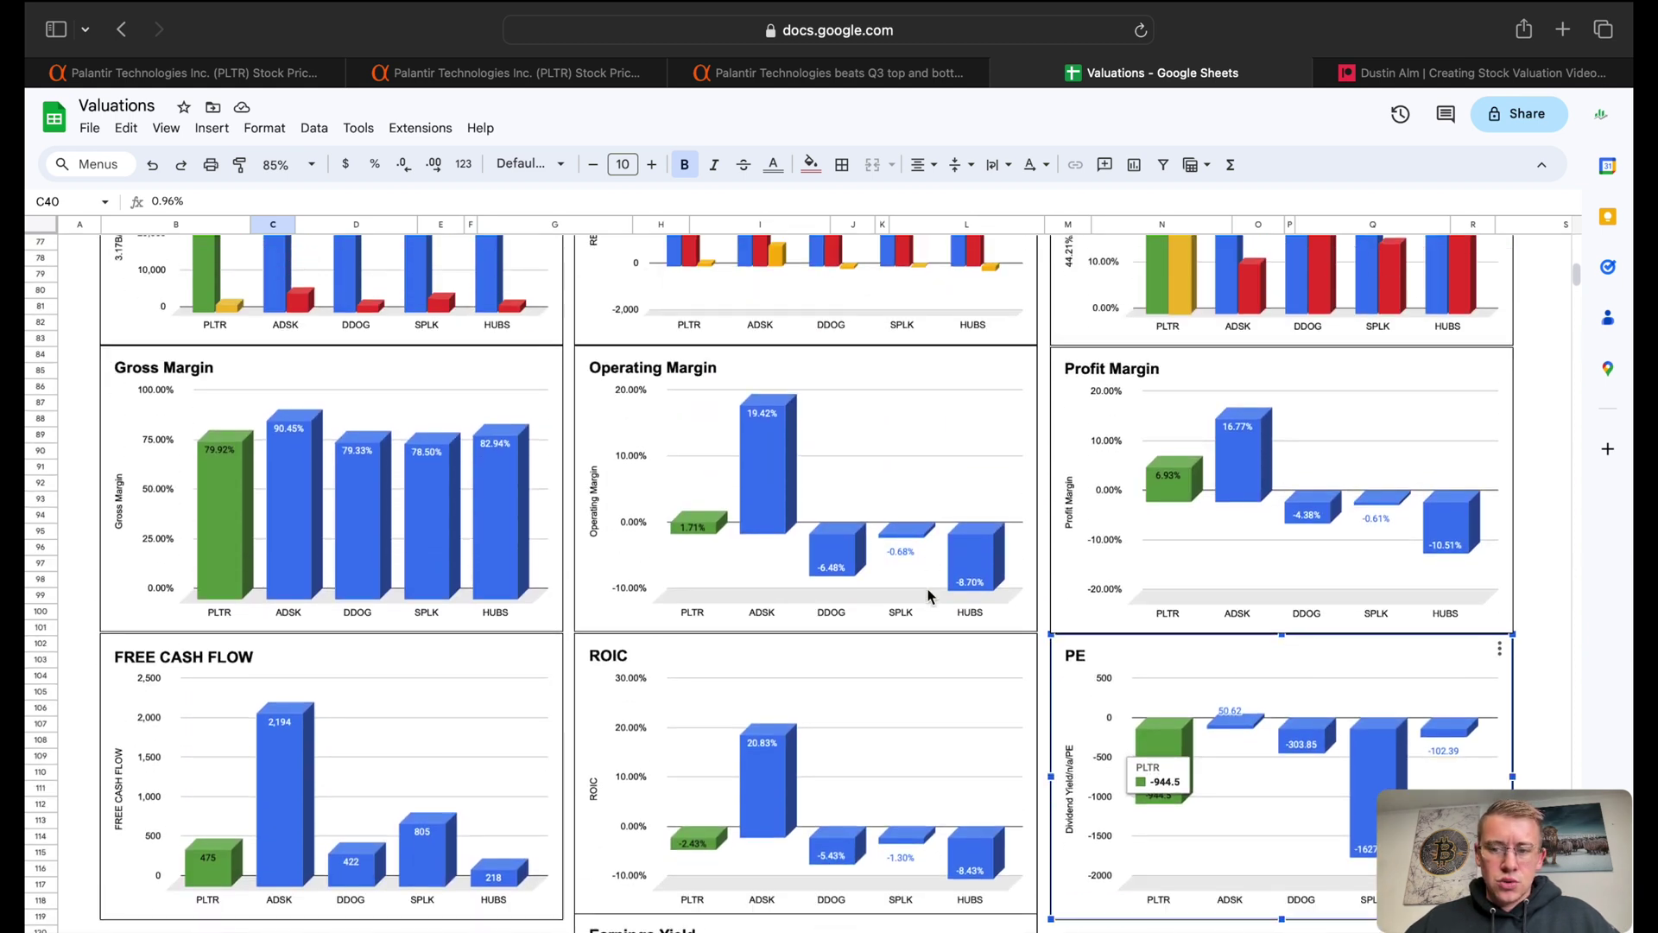
pyautogui.scroll(-2, 928, 596)
pyautogui.scroll(-1, 929, 596)
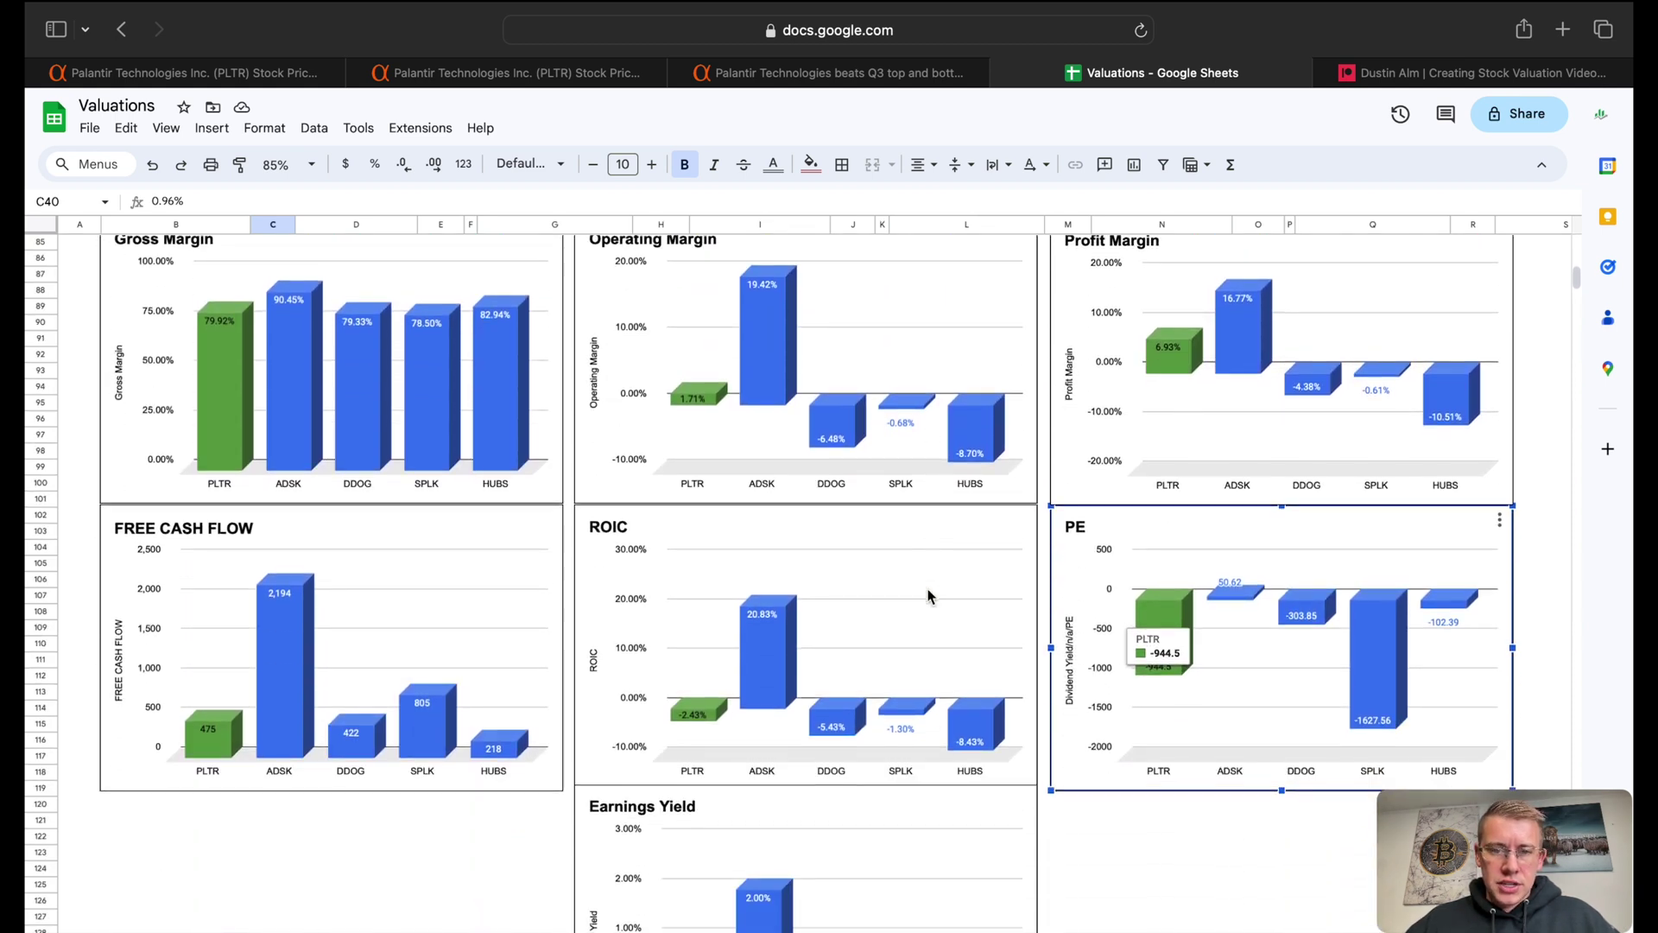
pyautogui.scroll(2, 928, 596)
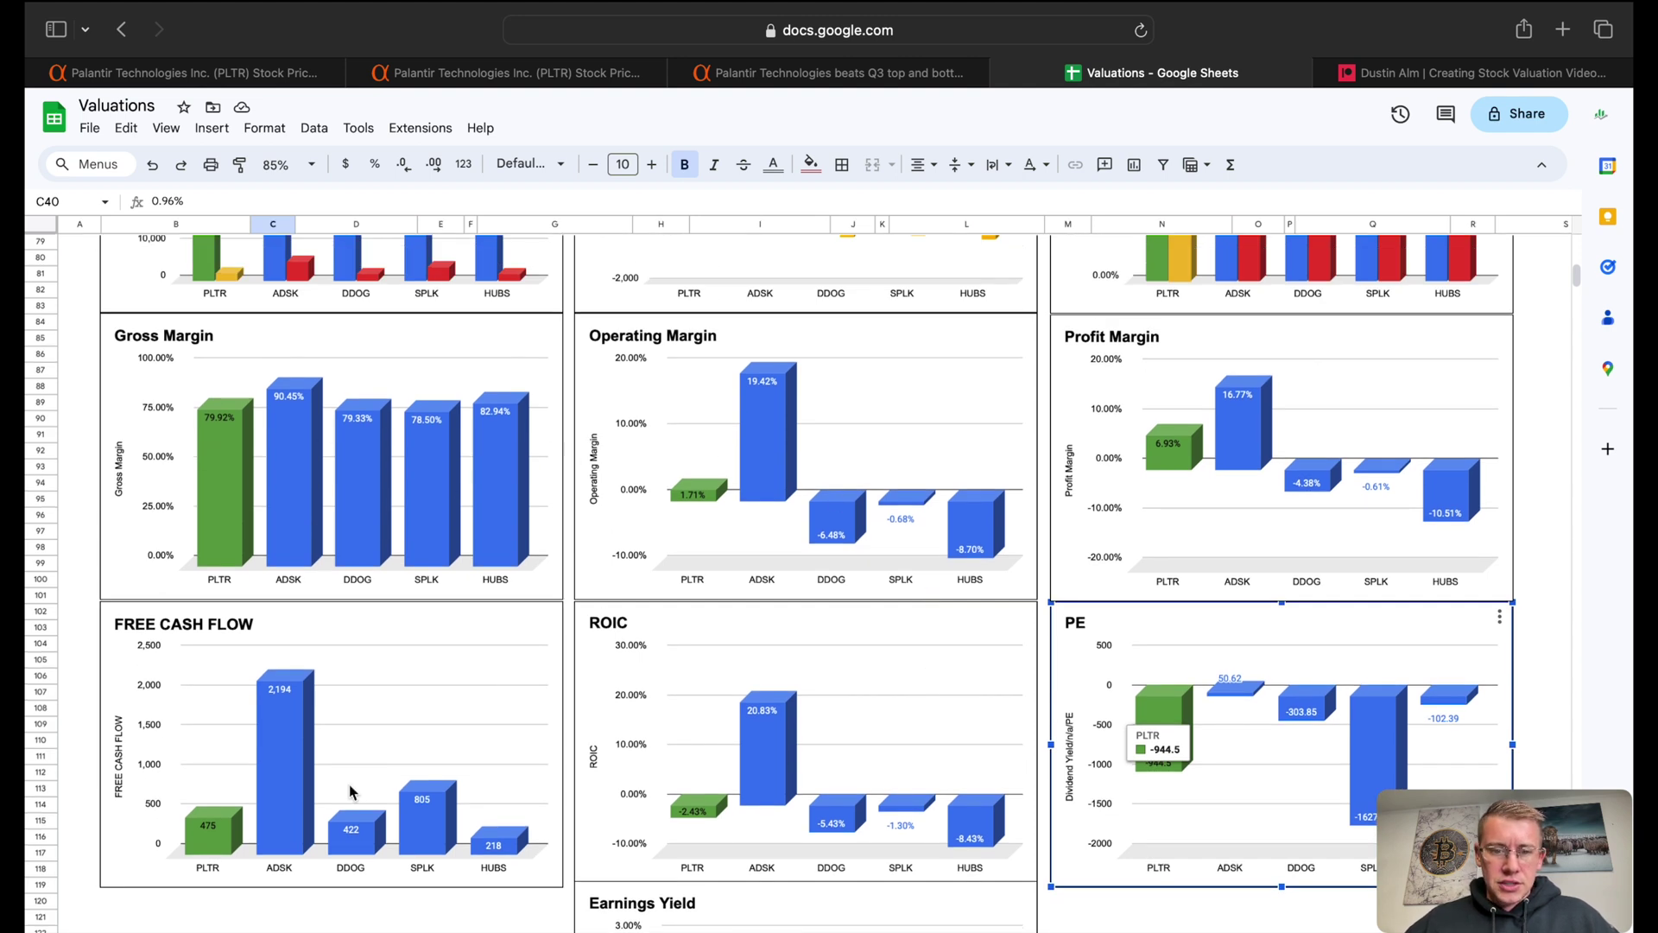
pyautogui.scroll(-3, 349, 784)
pyautogui.scroll(6, 349, 785)
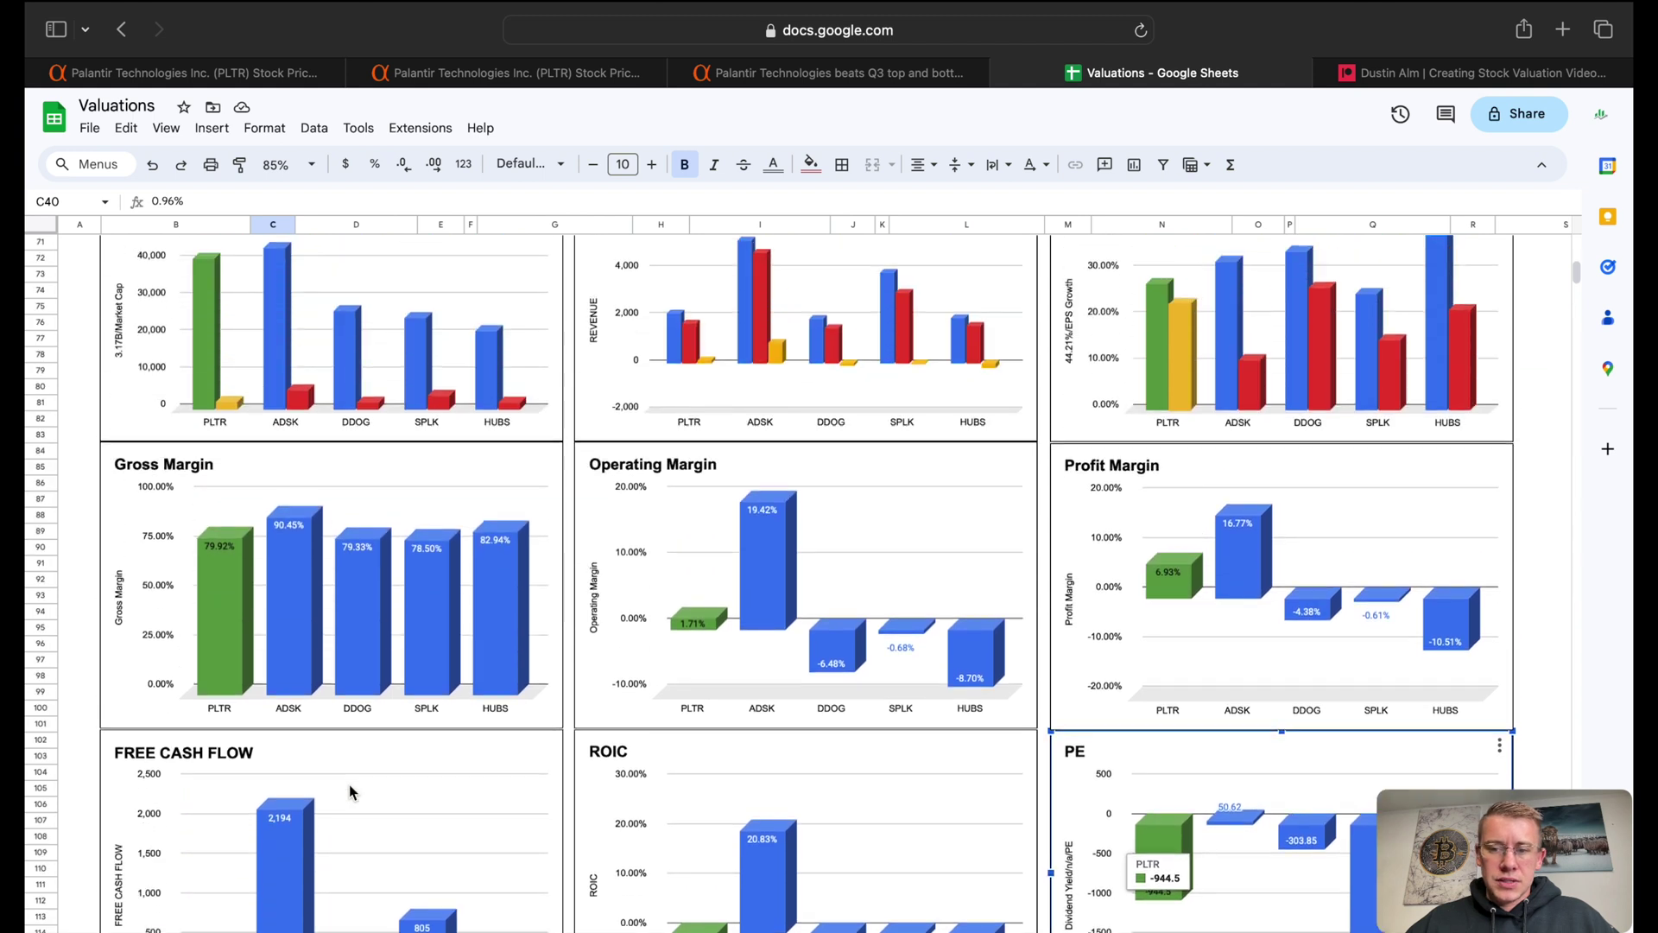
# - Go to the Peter Lynch Valuation sheet and check PLTR's ticker EPS, P/E ratio and P.L Fair Value
pyautogui.scroll(15, 349, 784)
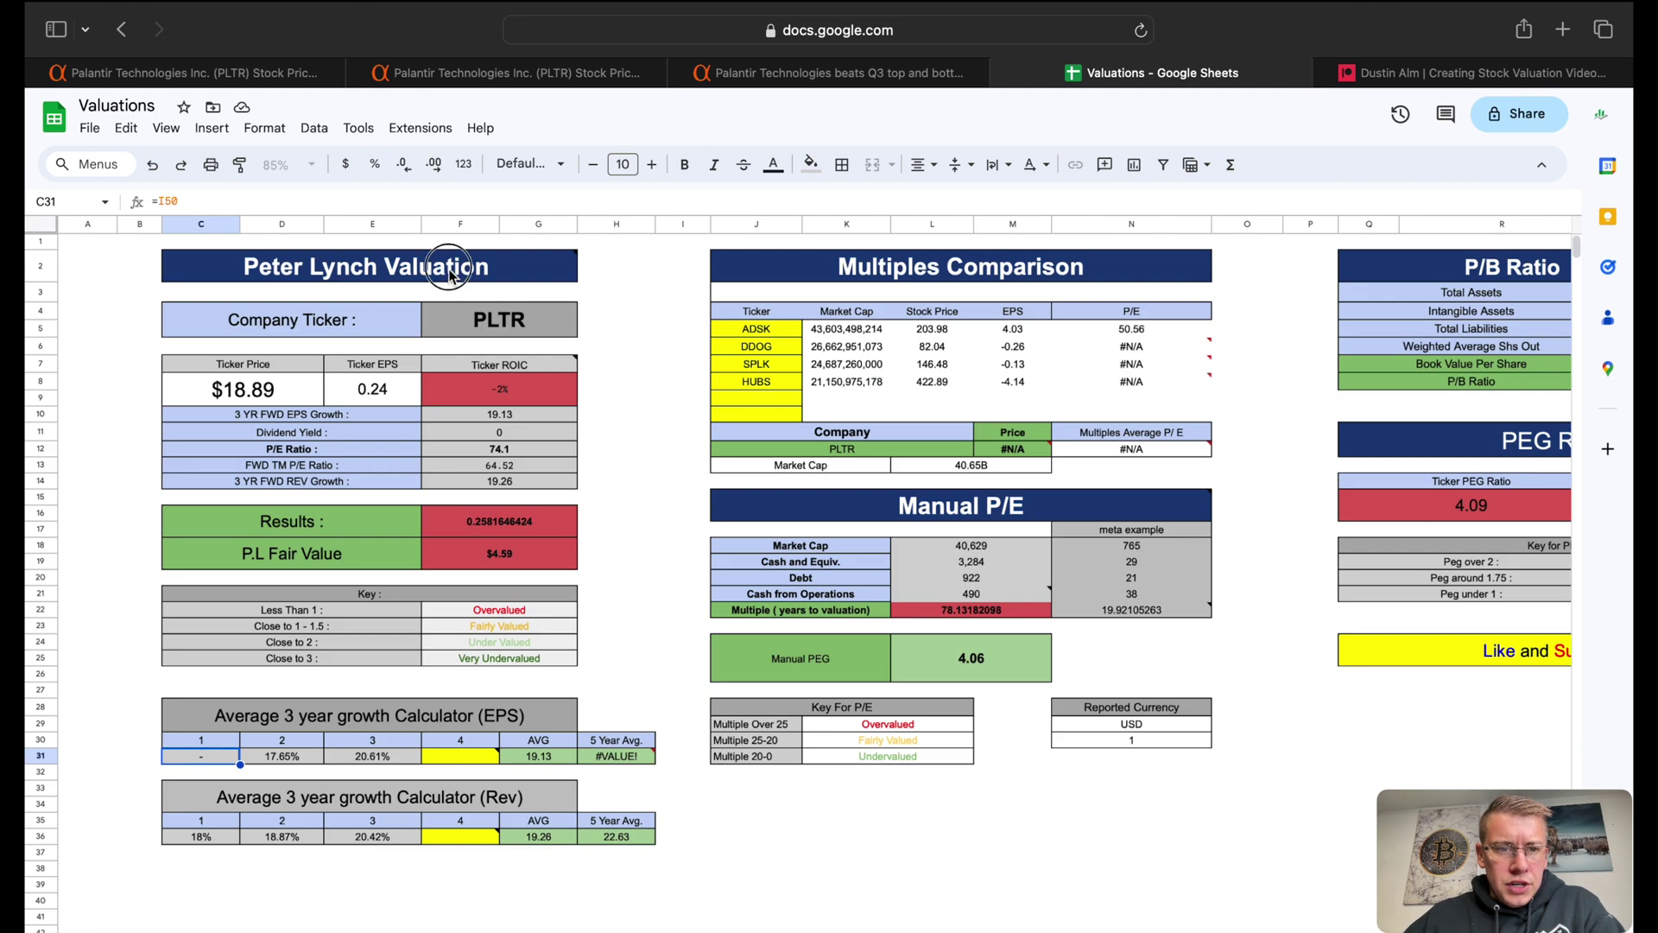
pyautogui.click(449, 273)
pyautogui.click(357, 370)
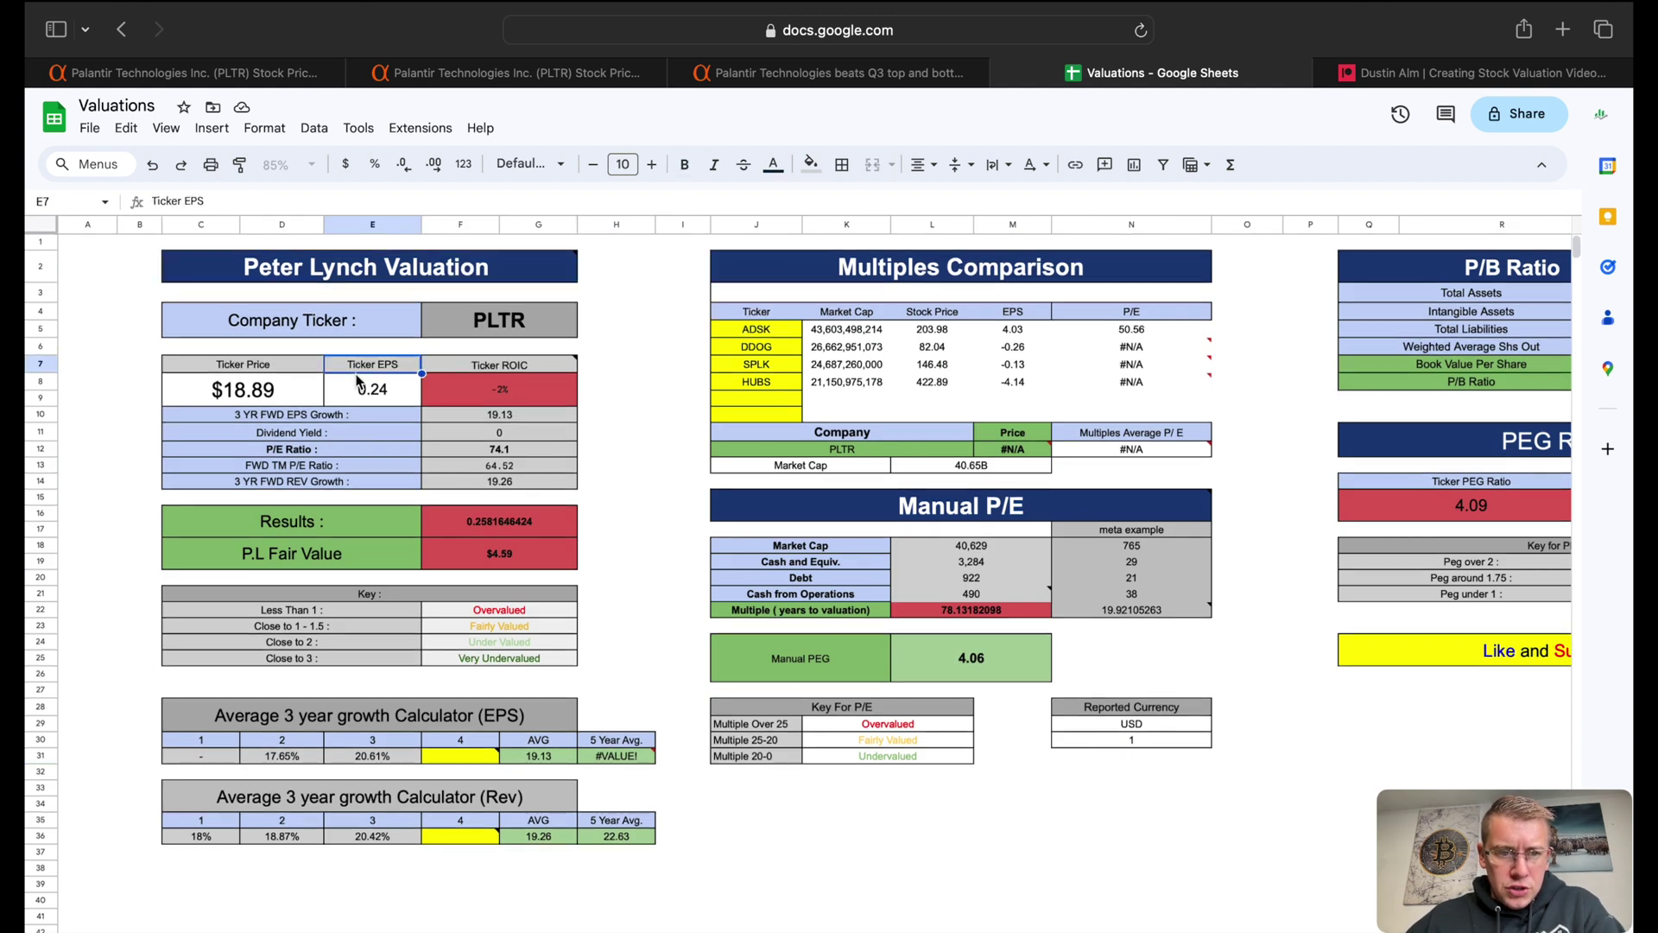
pyautogui.click(373, 400)
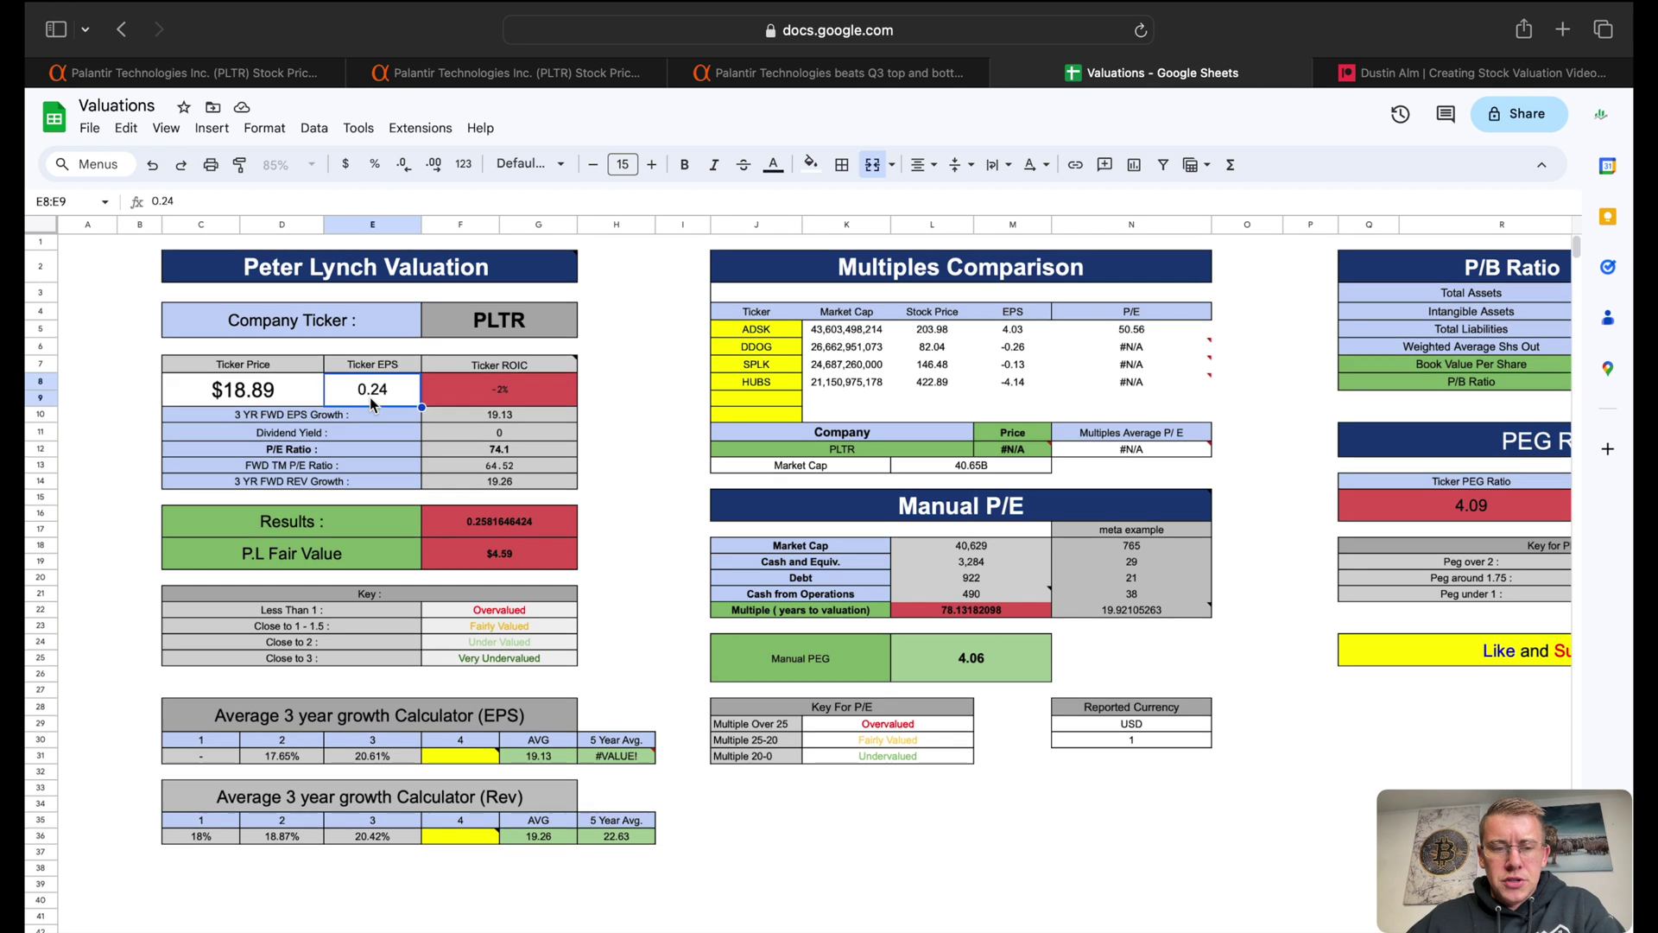
pyautogui.click(495, 451)
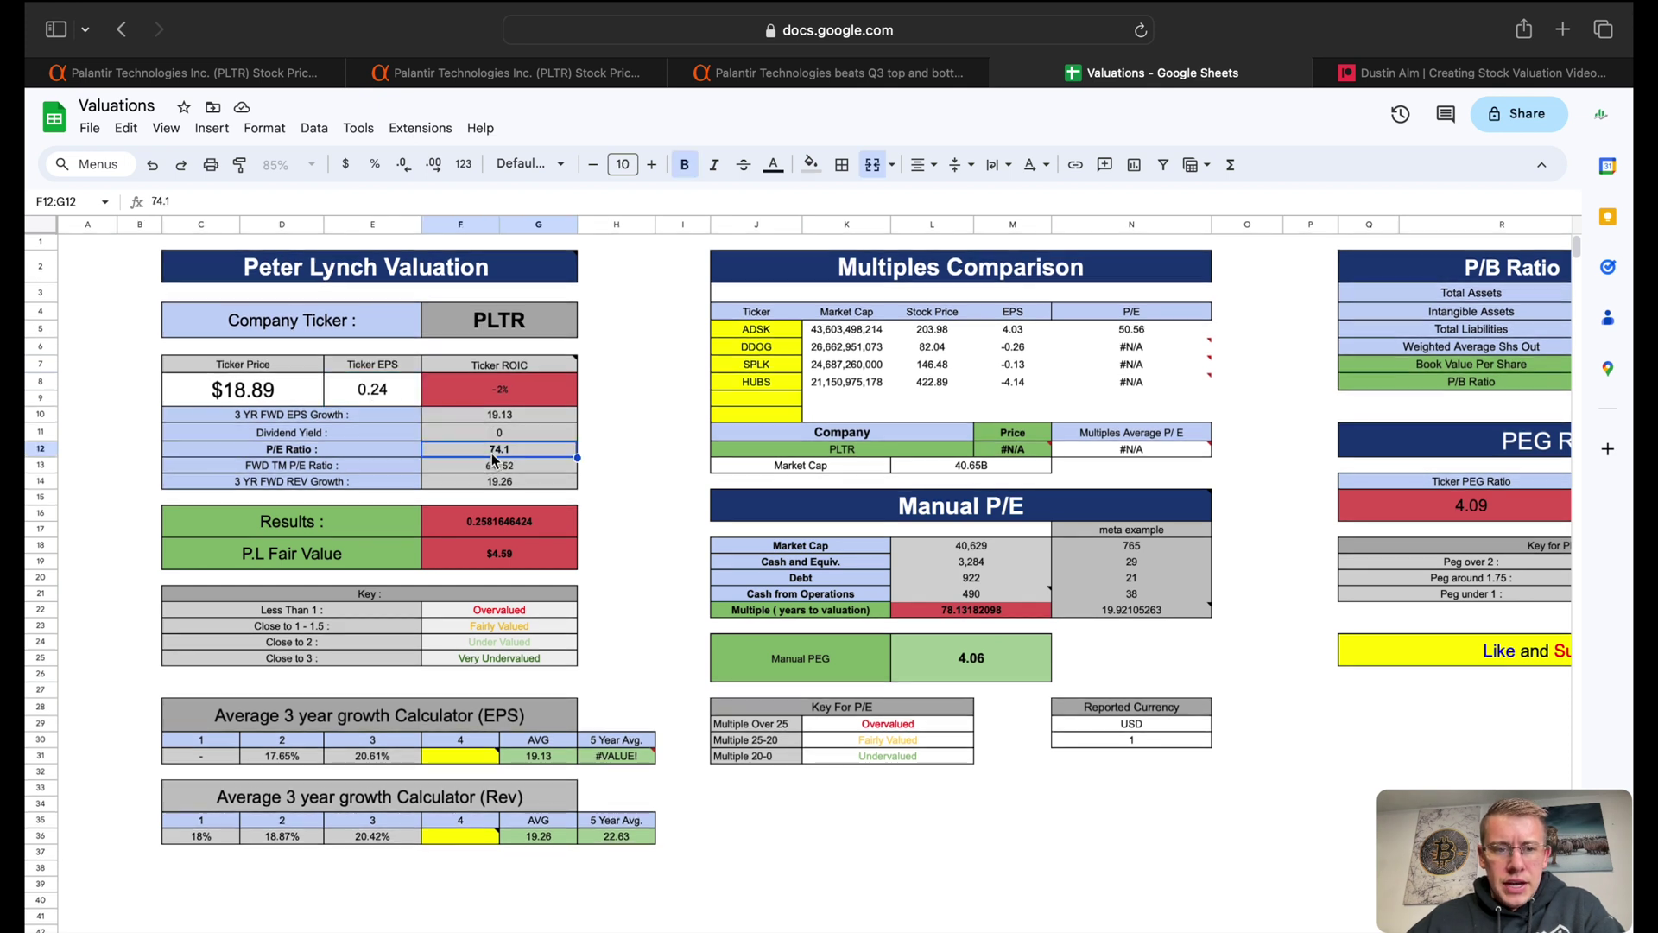
pyautogui.click(494, 560)
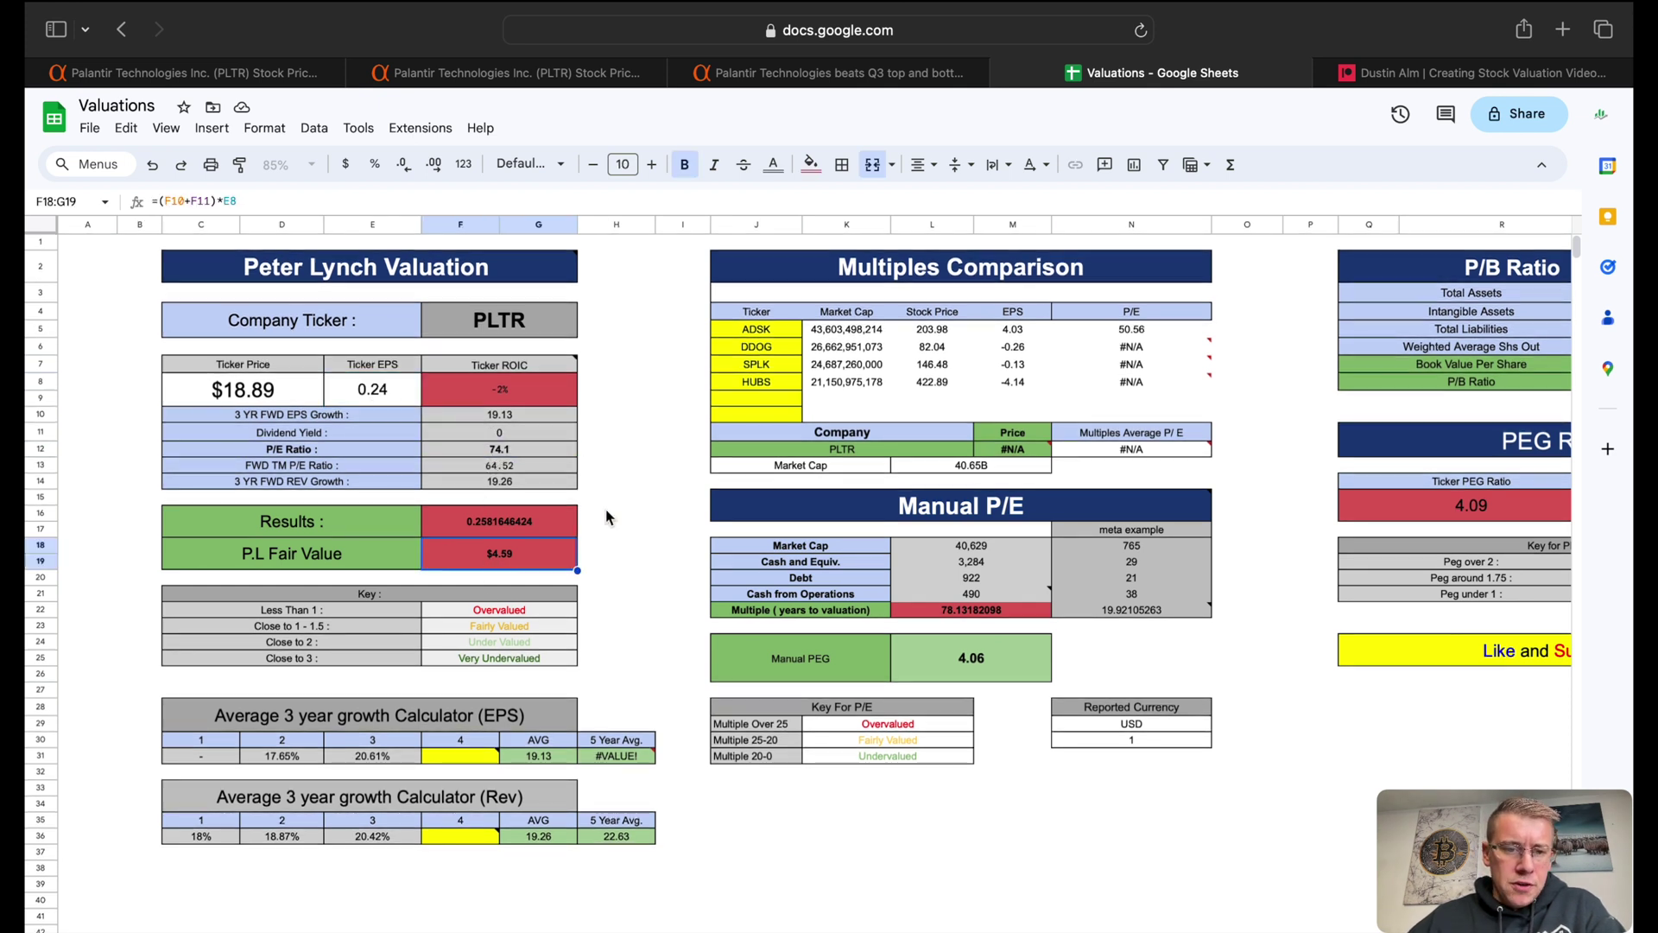
# - Clear DDOG, SPLK and HUBS from the Multiples Comparison tickers and check PLTR's price cell
pyautogui.click(949, 274)
pyautogui.click(764, 354)
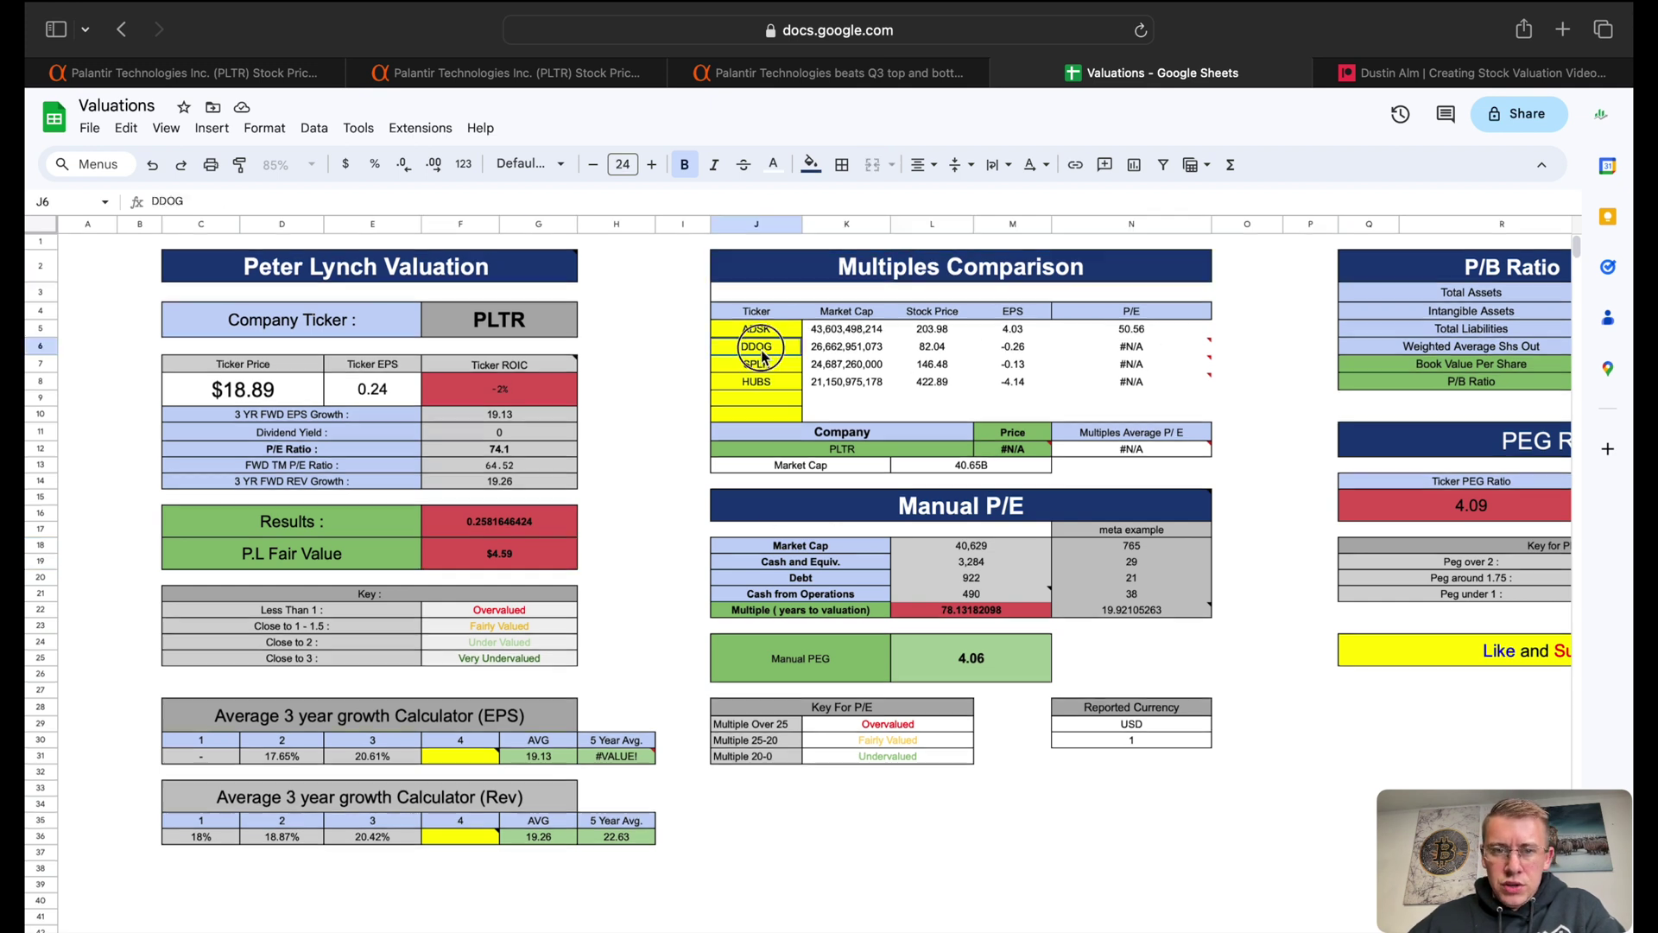
pyautogui.press('BackSpace')
pyautogui.press('Down')
pyautogui.press('BackSpace')
pyautogui.press('Down')
pyautogui.press('BackSpace')
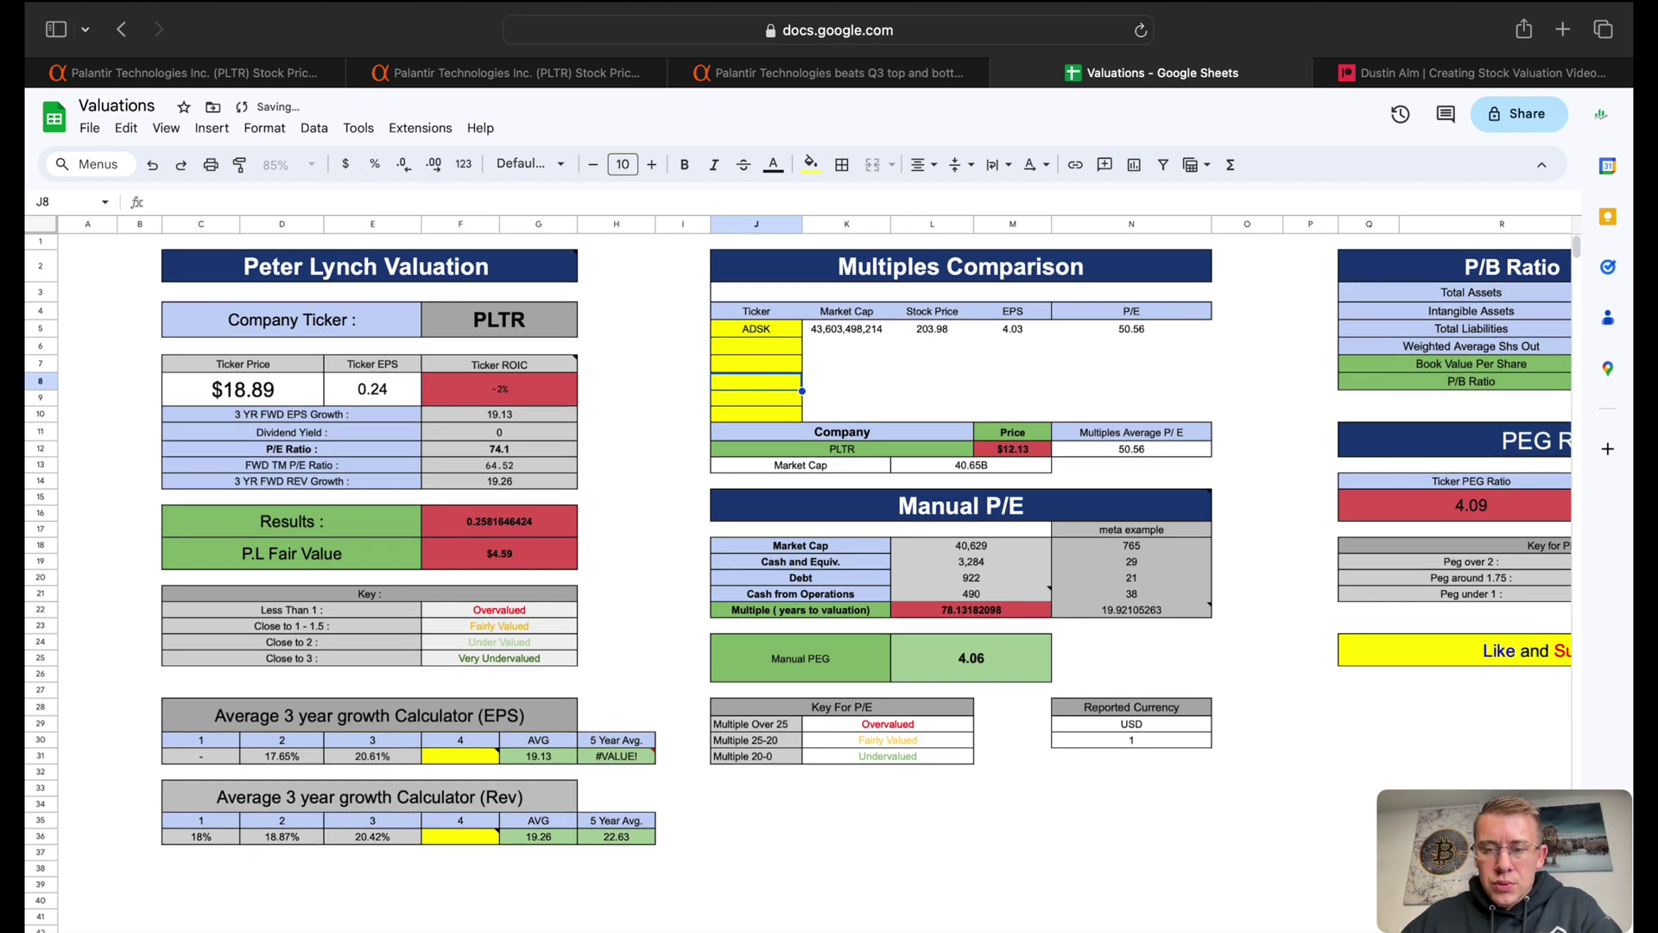
pyautogui.click(1030, 446)
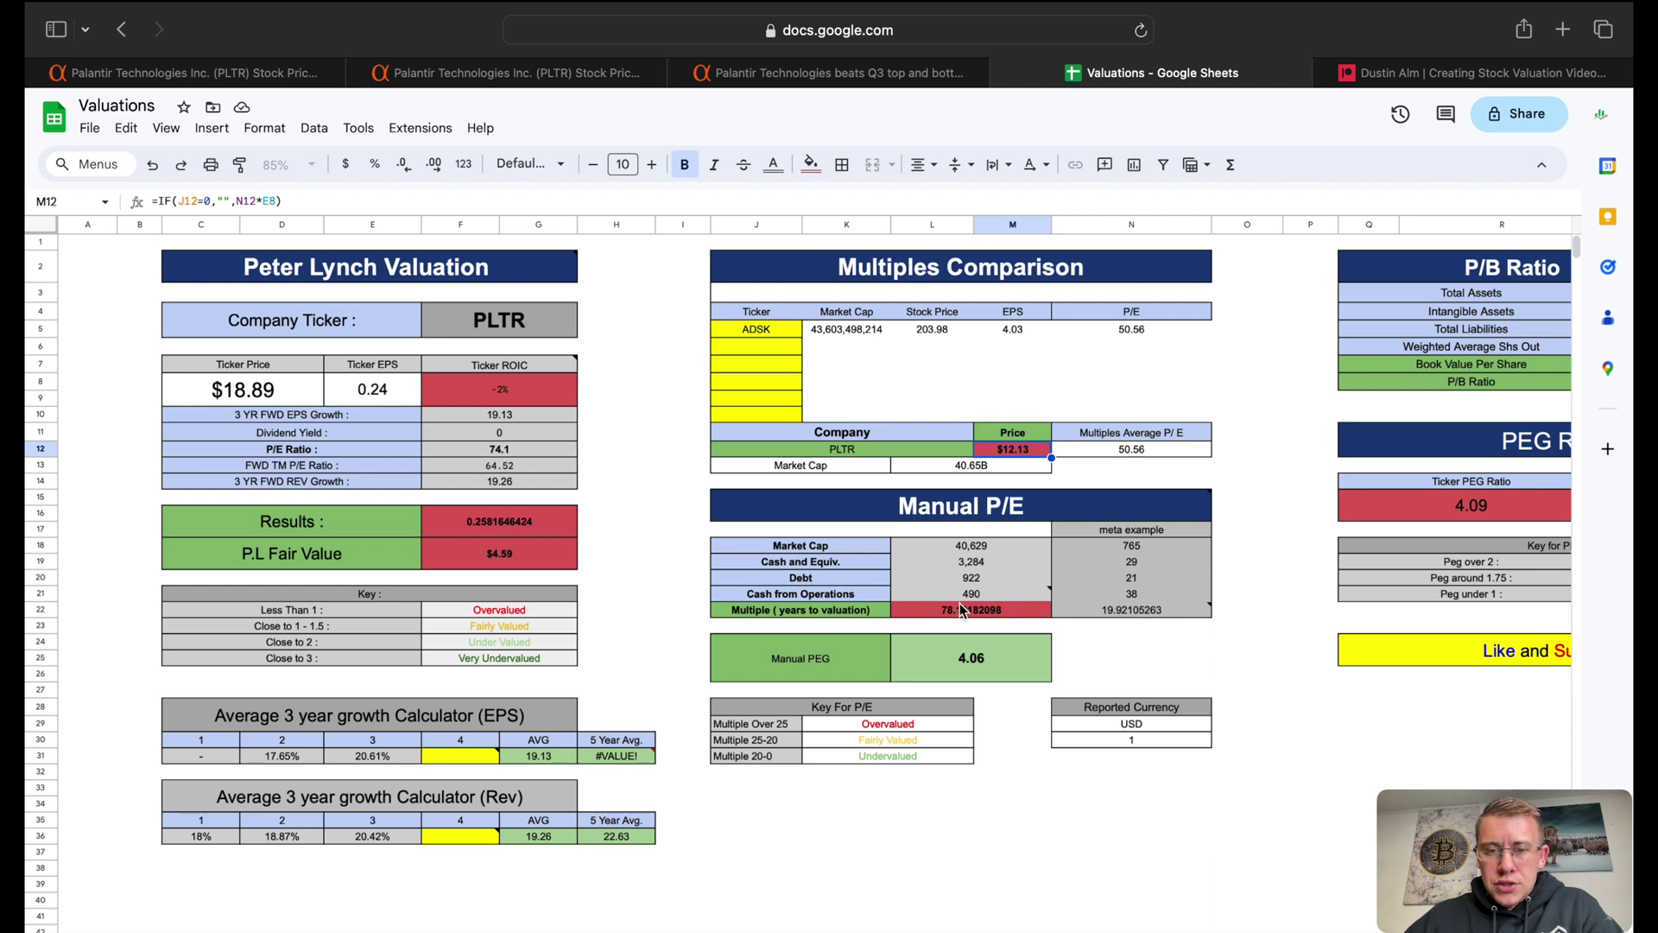
# - Inspect the market cap, cash, debt, cash from operations and multiple cells in the Manual P/E table
pyautogui.click(977, 508)
pyautogui.click(972, 553)
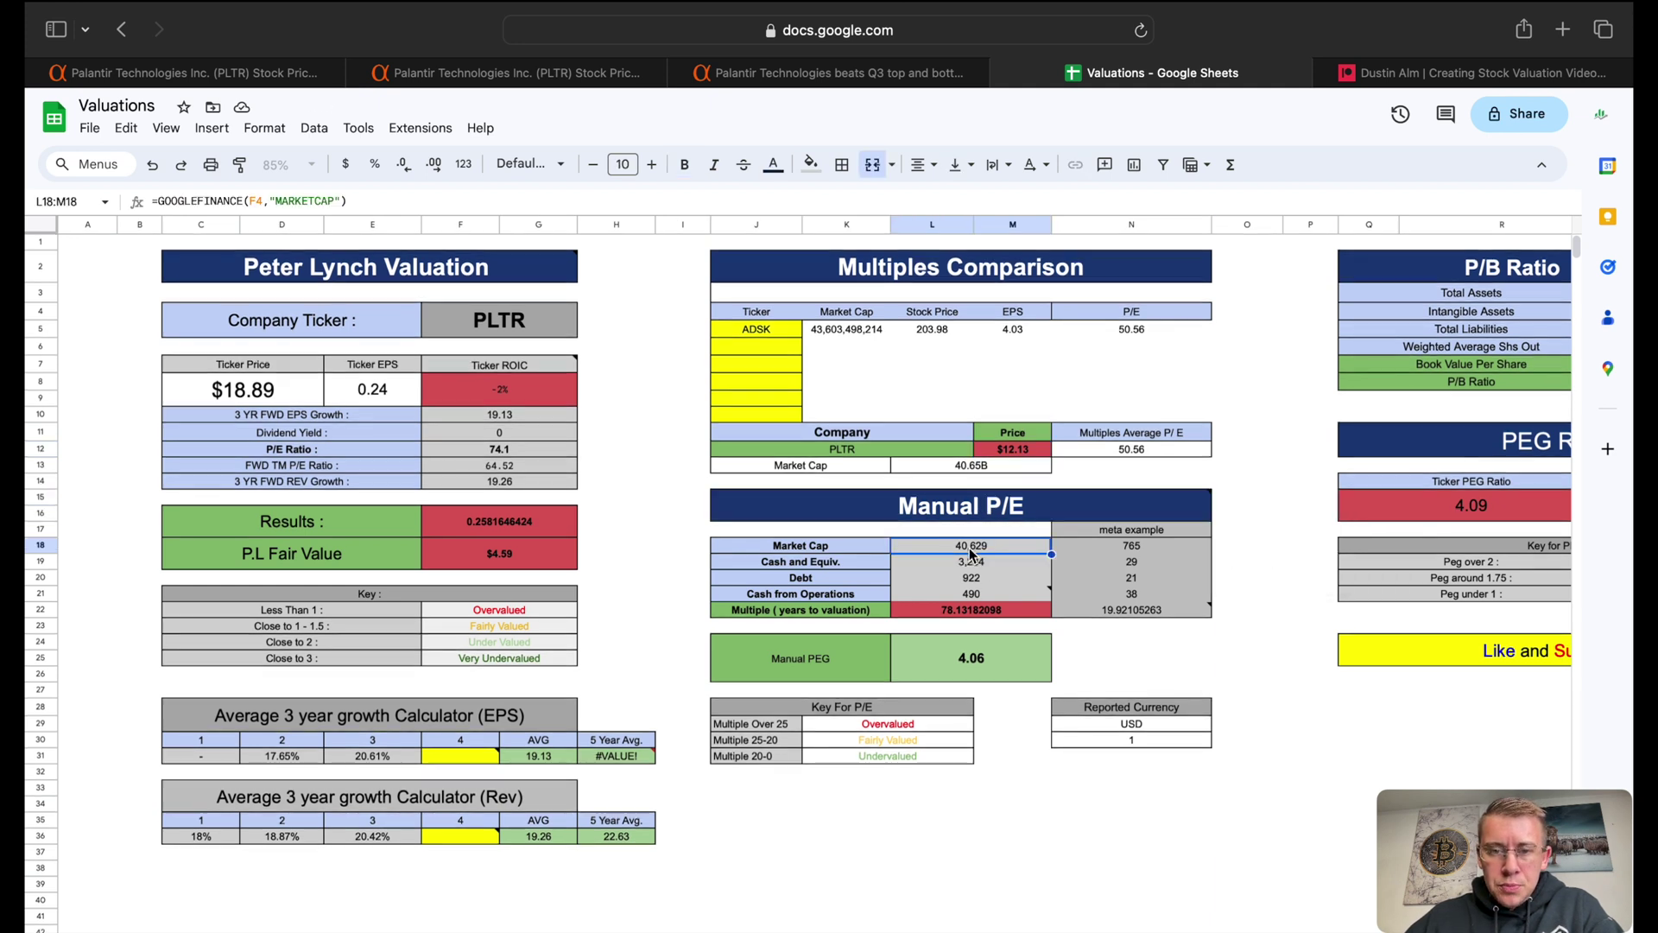
pyautogui.click(960, 563)
pyautogui.click(953, 579)
pyautogui.click(950, 595)
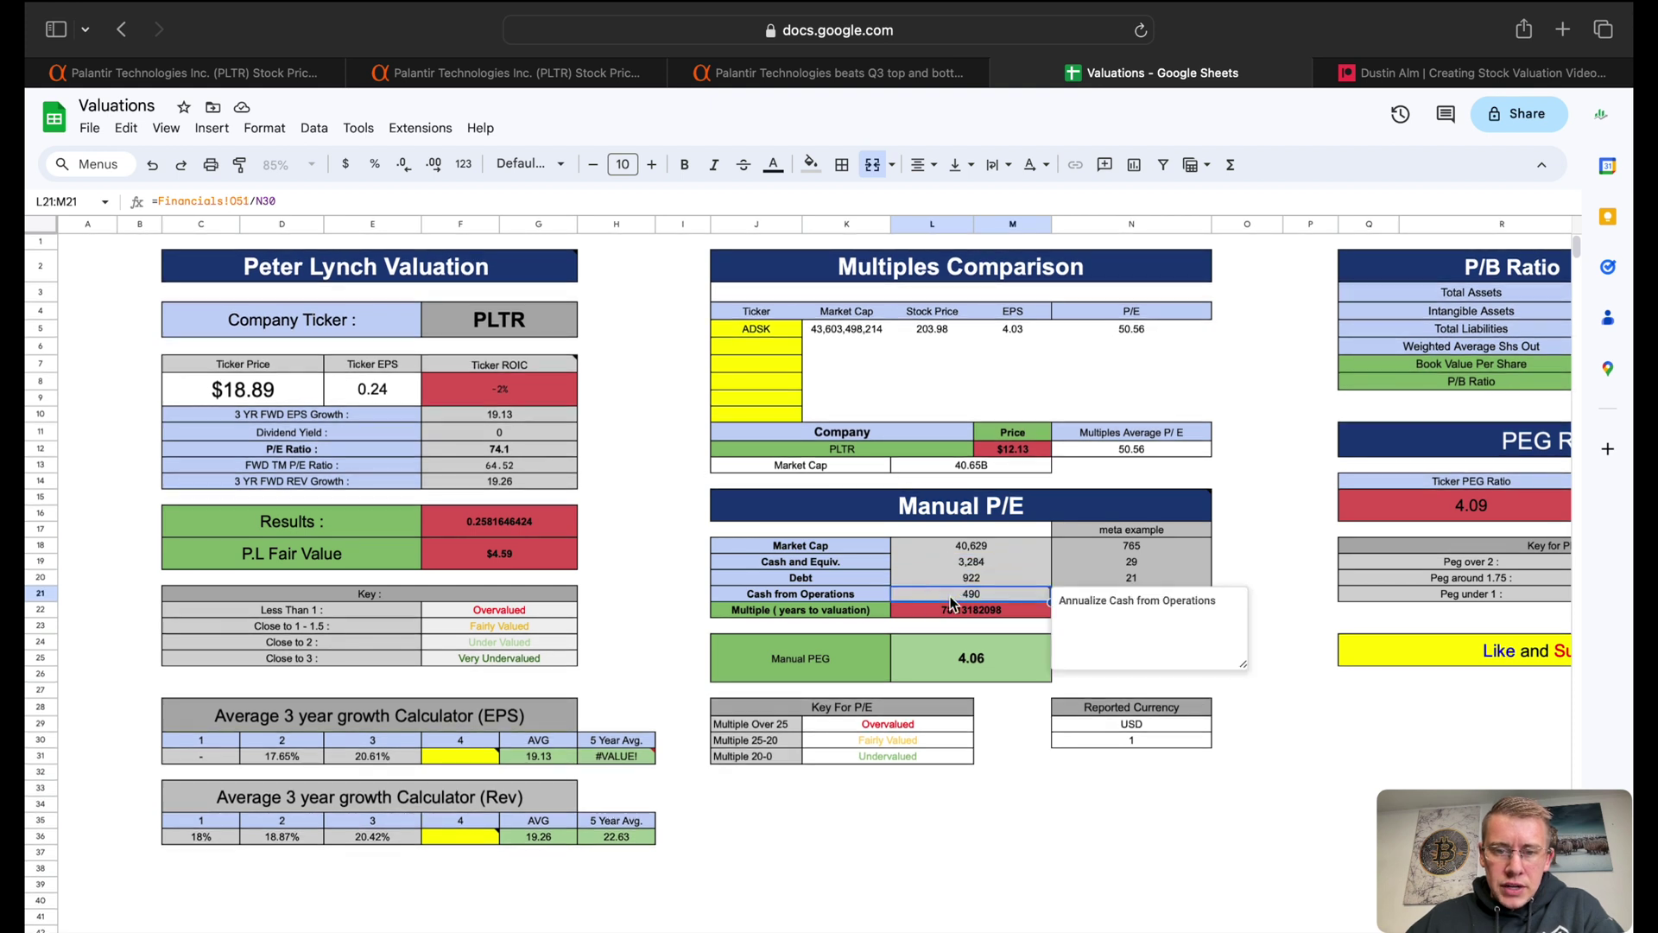
pyautogui.click(957, 611)
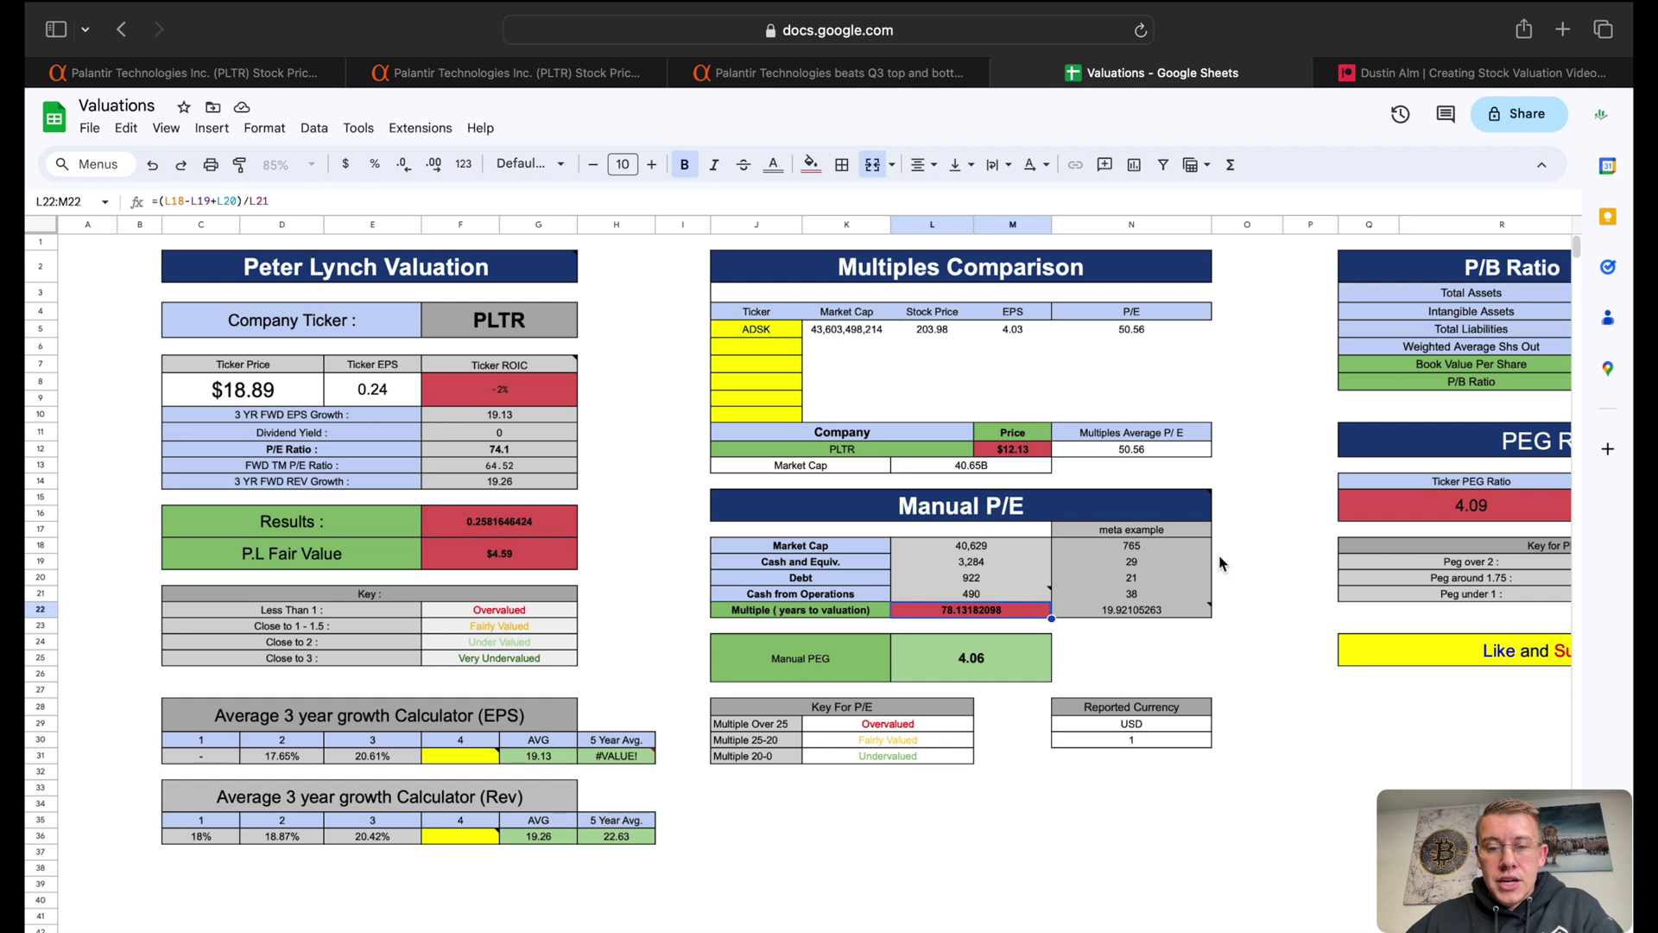
pyautogui.moveTo(1085, 585)
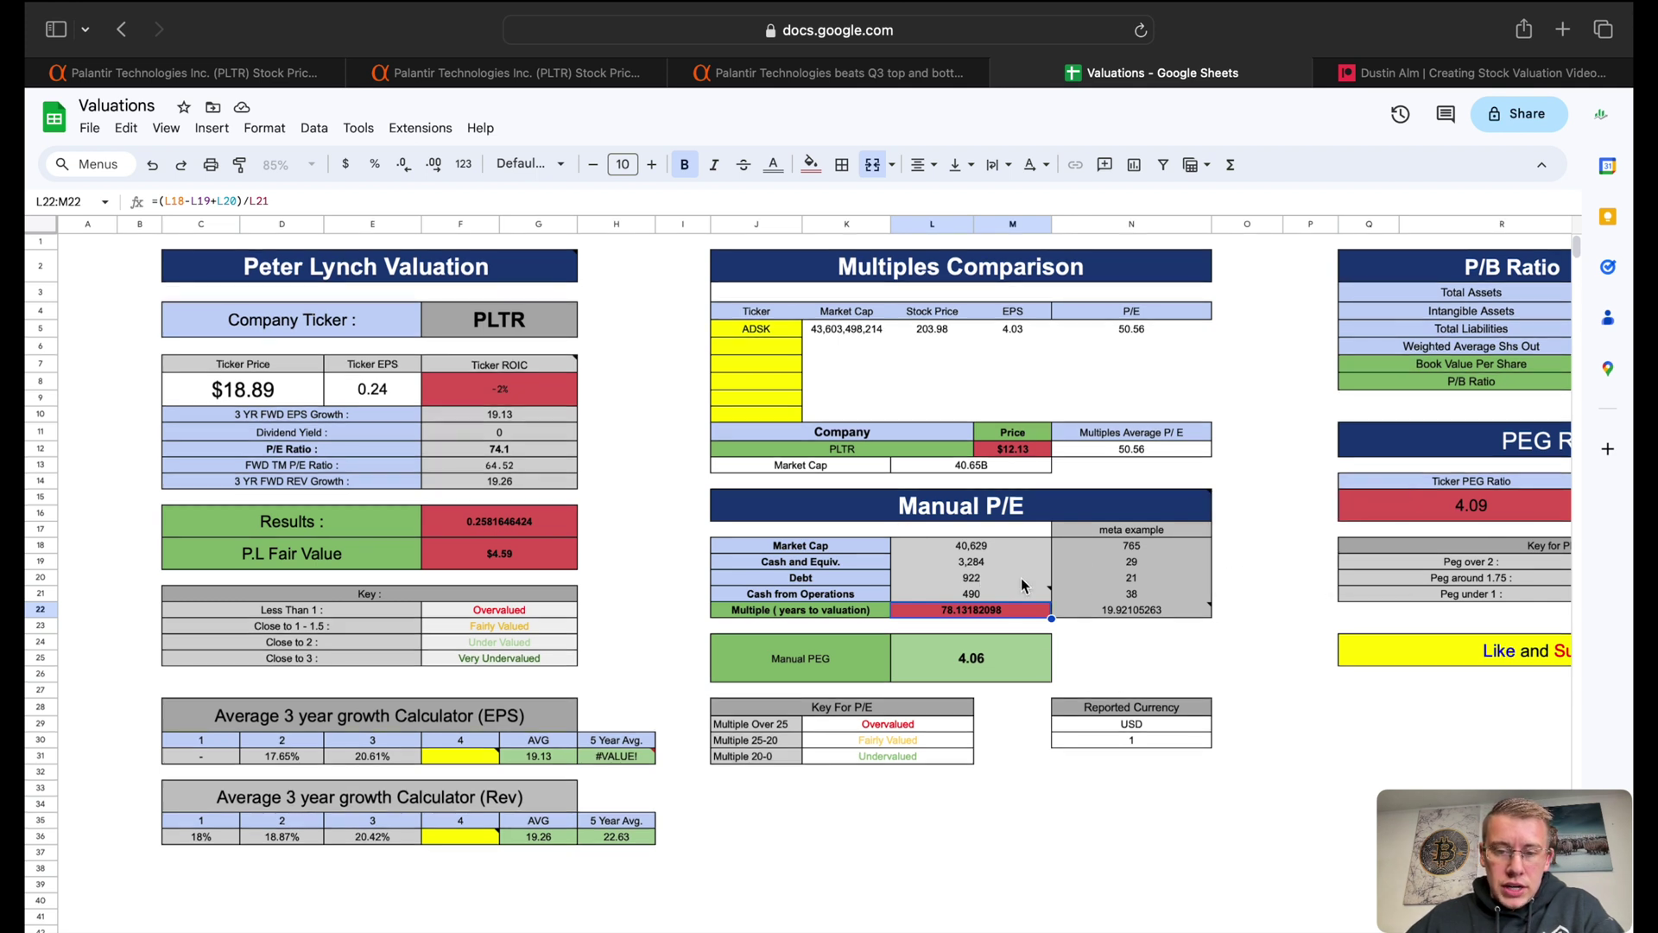
# - Check PLTR's 5-year average P/B, current P/B ratio and forward PEG ratio
pyautogui.hscroll(5, 1005, 612)
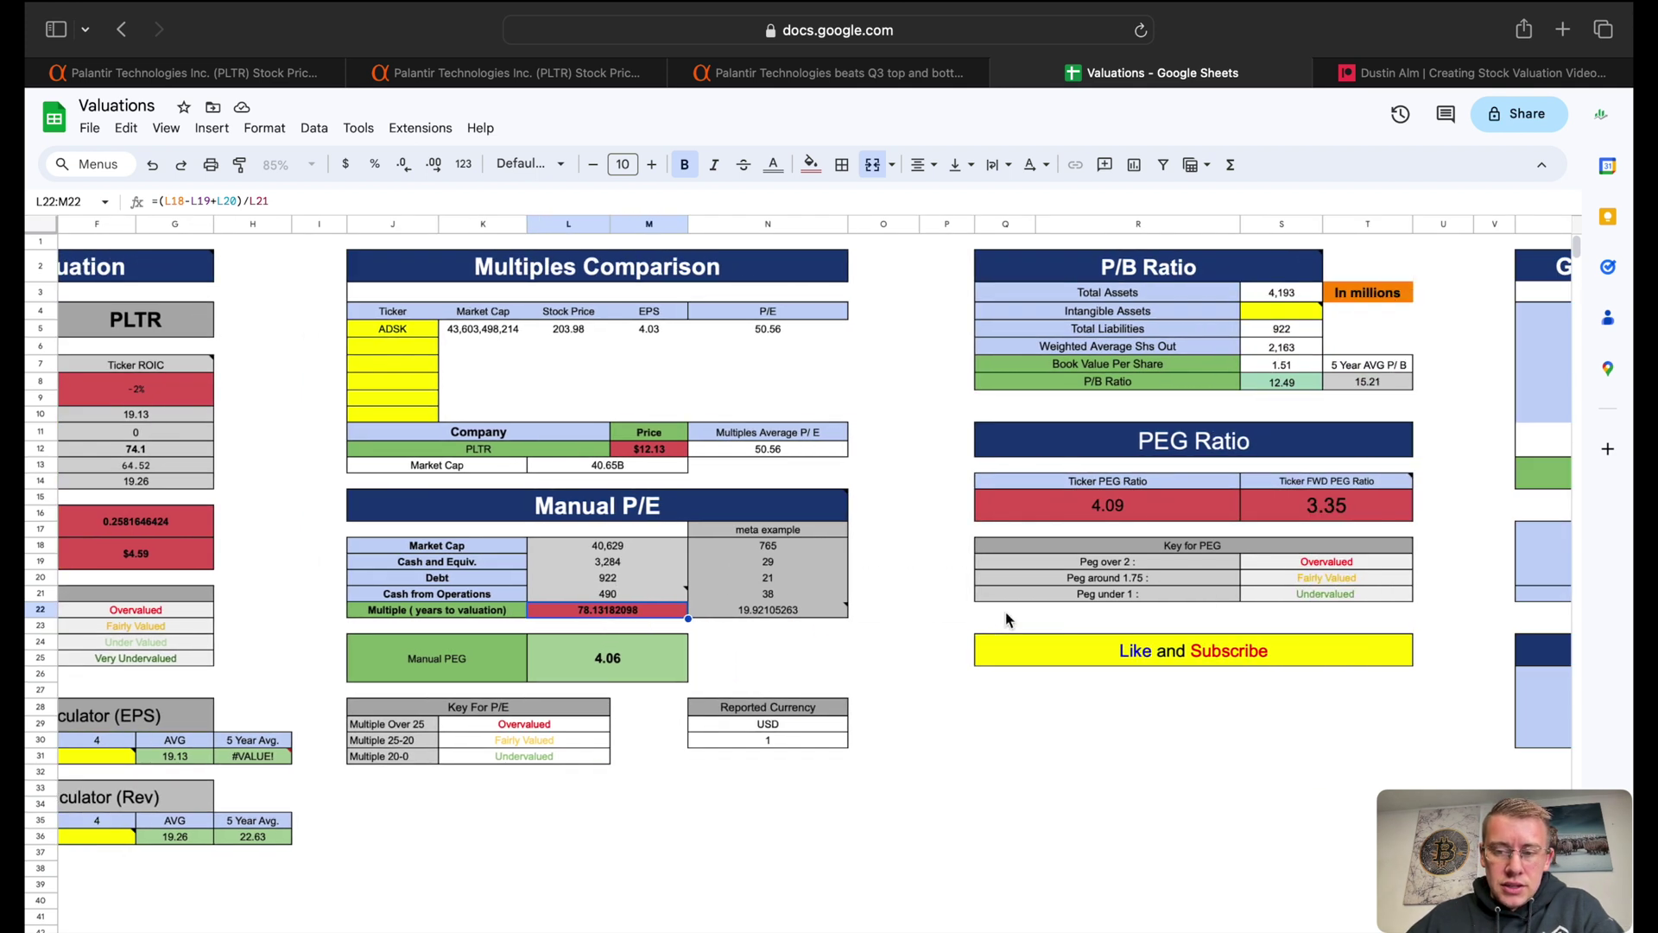
pyautogui.hscroll(4, 1006, 611)
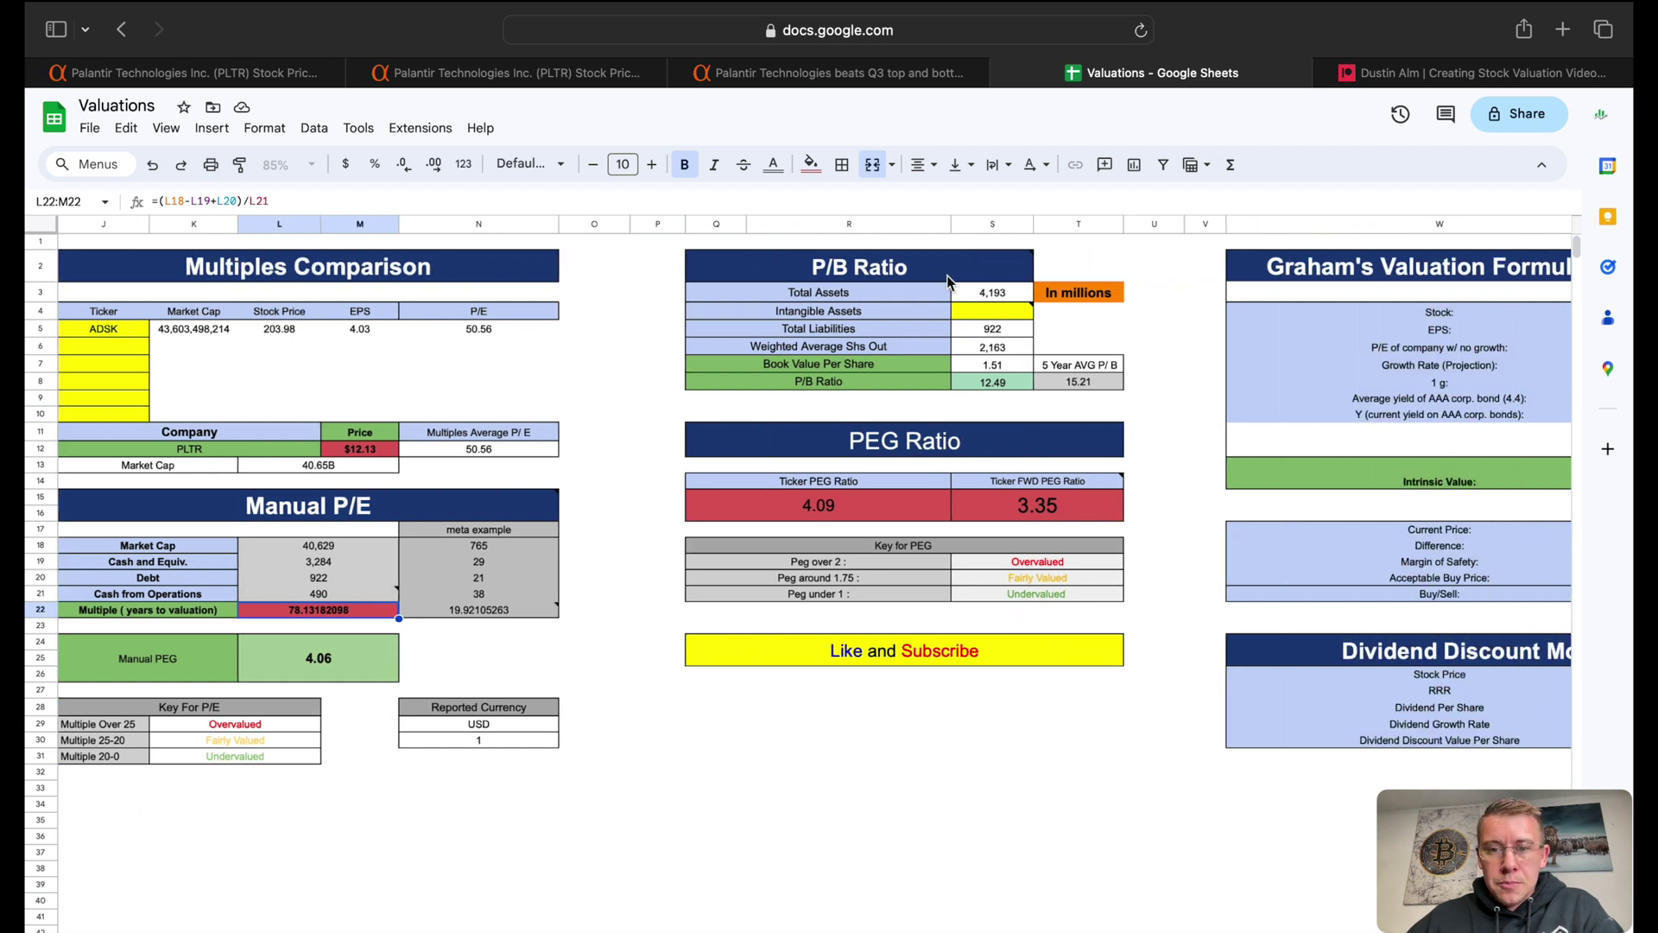
pyautogui.click(1069, 385)
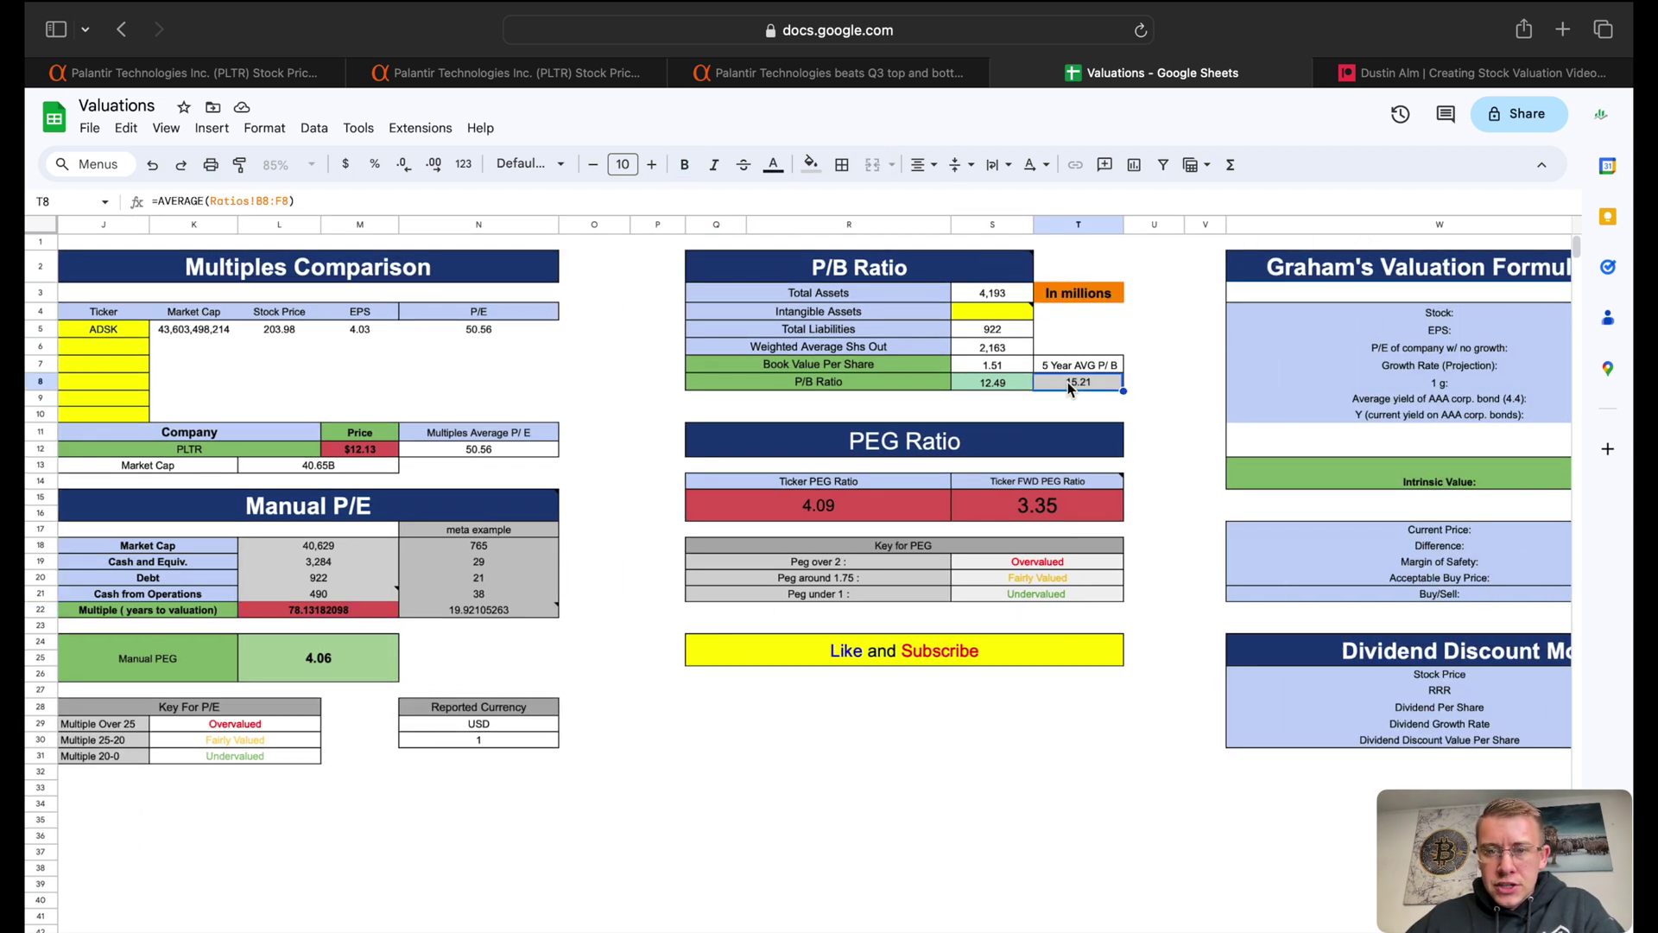
pyautogui.click(1006, 382)
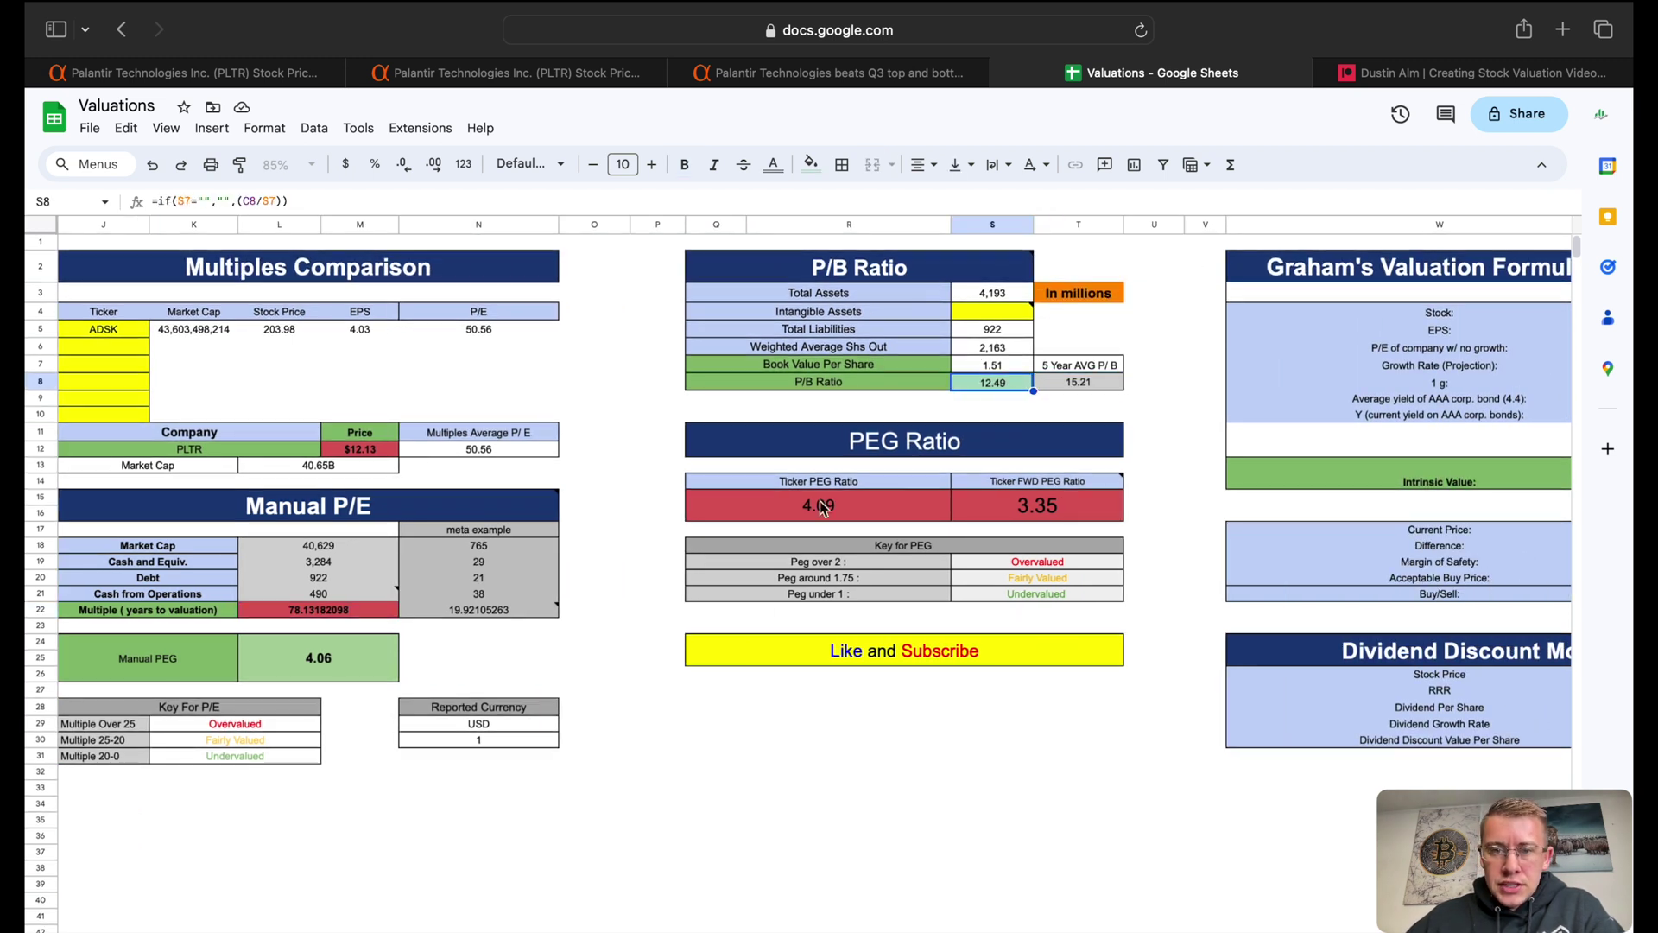
pyautogui.click(1032, 501)
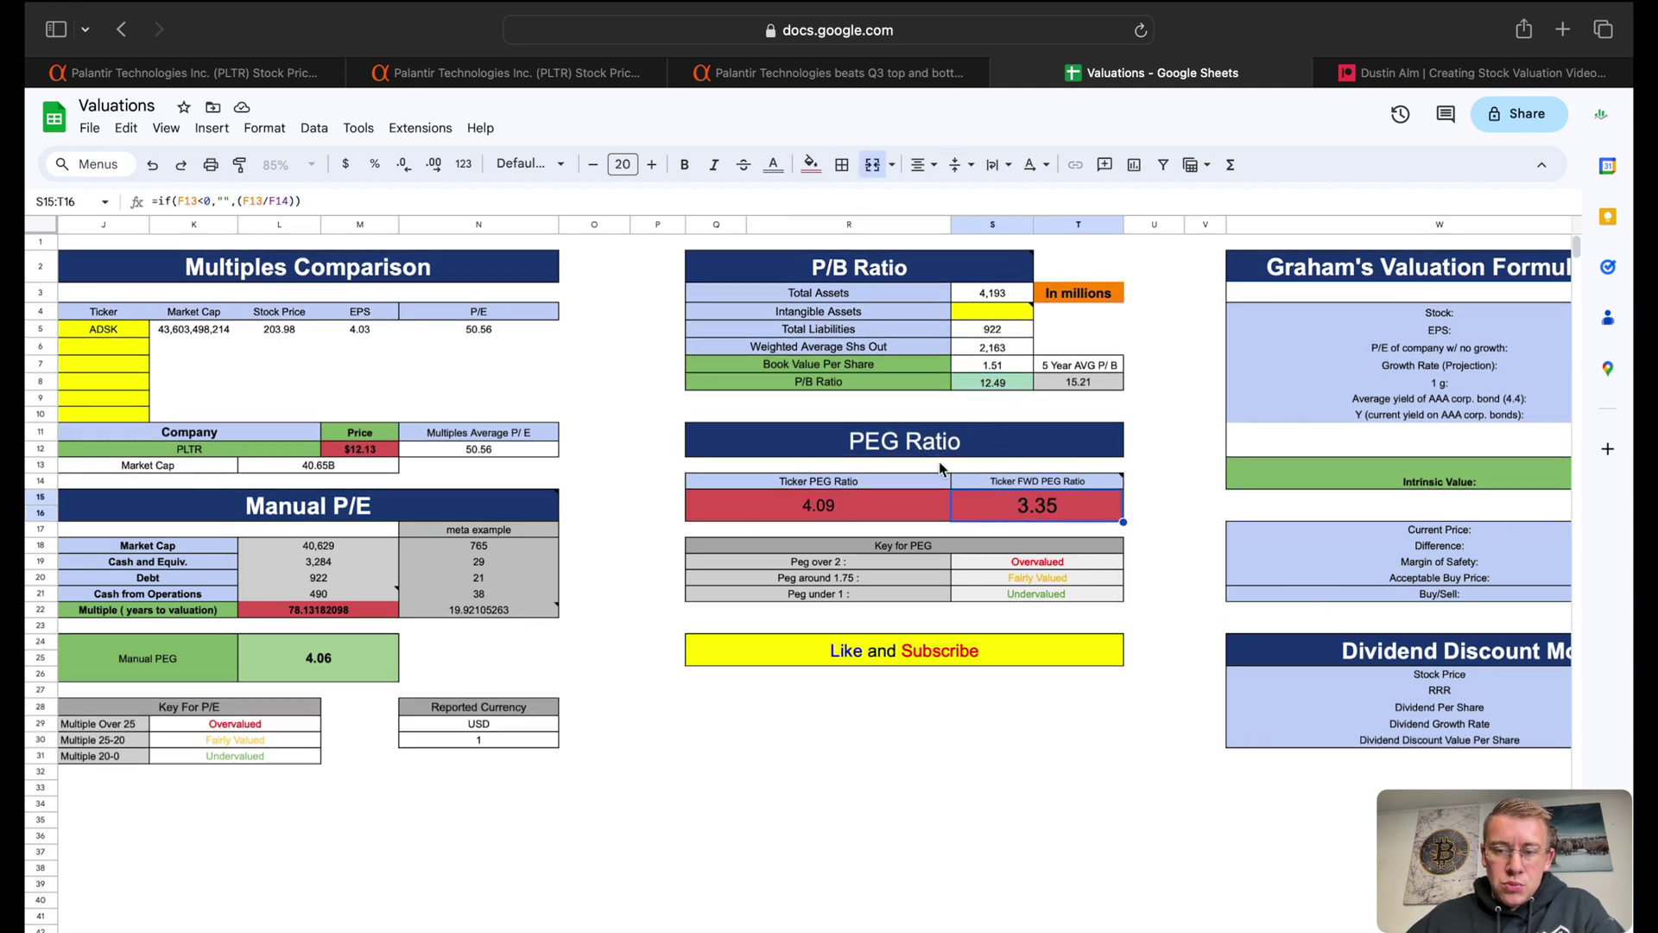
# - Check PLTR's intrinsic value in Graham's Valuation Formula table
pyautogui.hscroll(6, 1112, 444)
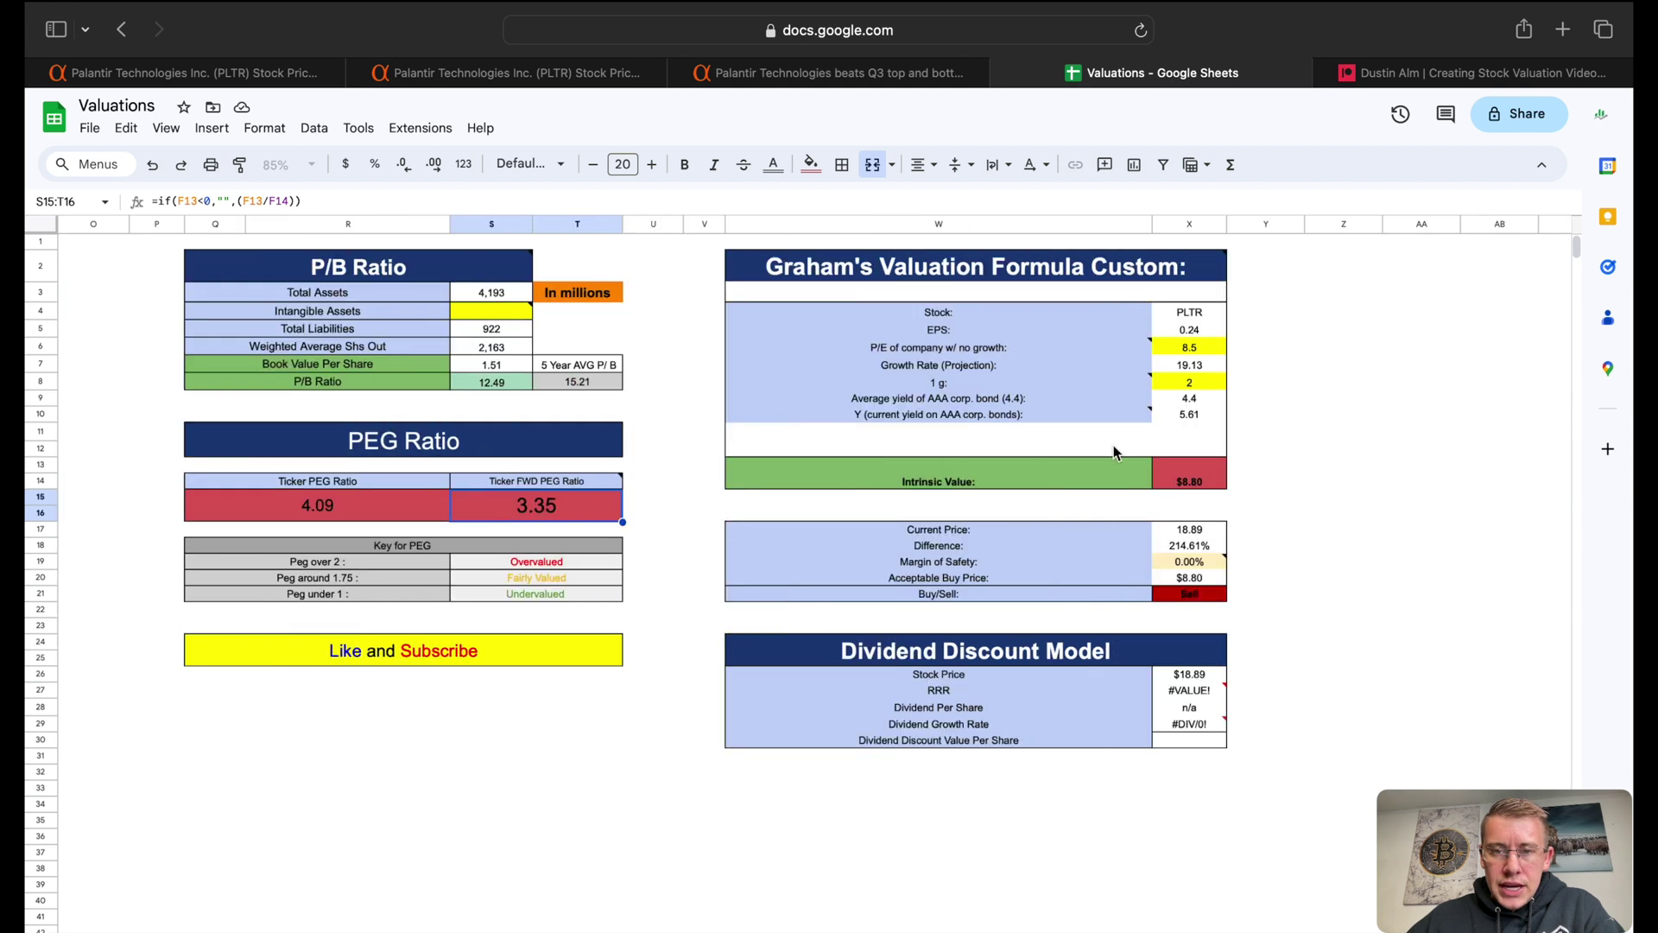
pyautogui.click(1062, 275)
pyautogui.click(1185, 471)
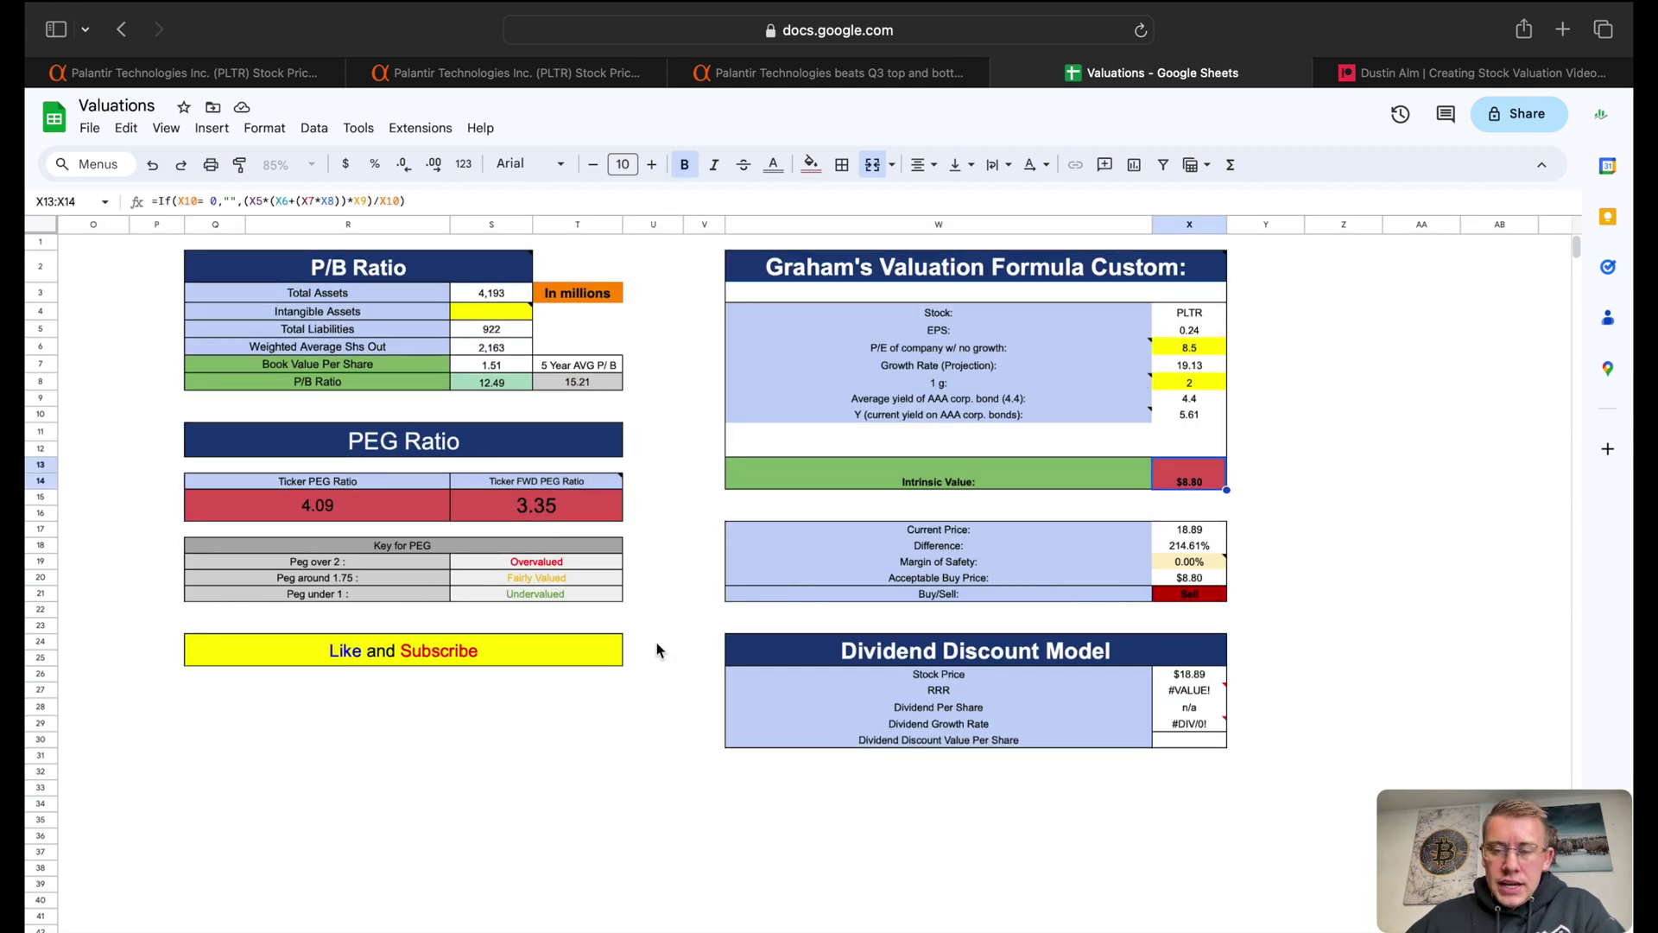
# - In the DCF Valuation sheet, set the Growth Rate of FCF to 35% and check the DCF Price Per Share
pyautogui.hotkey('alt', 'Up')
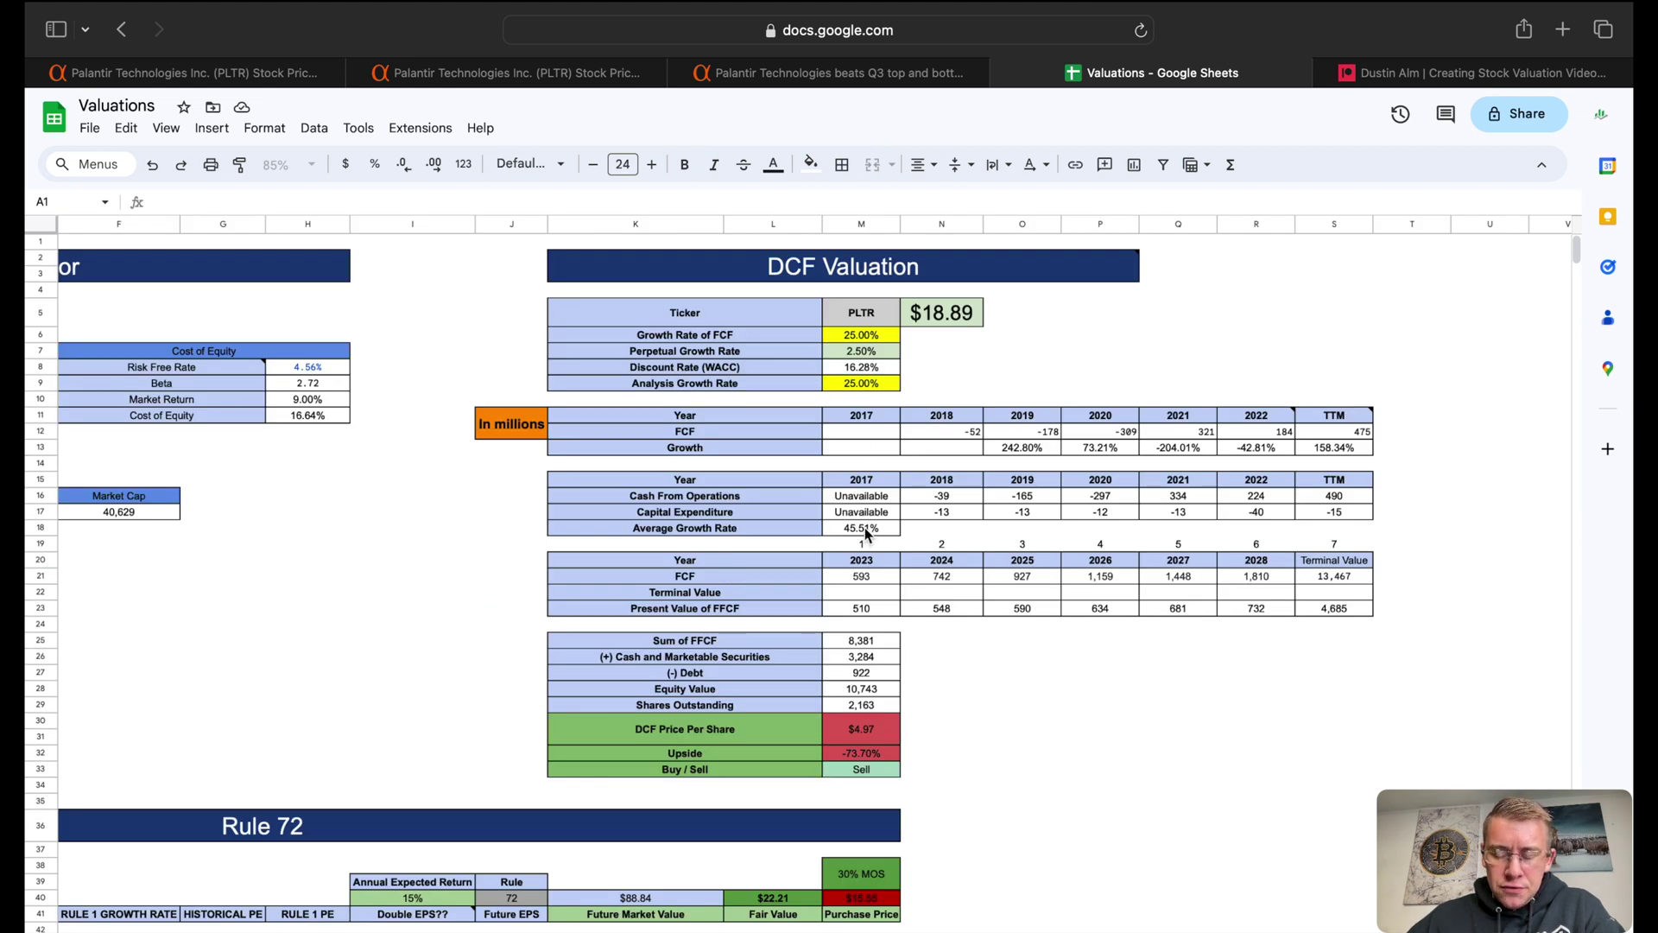
pyautogui.click(867, 385)
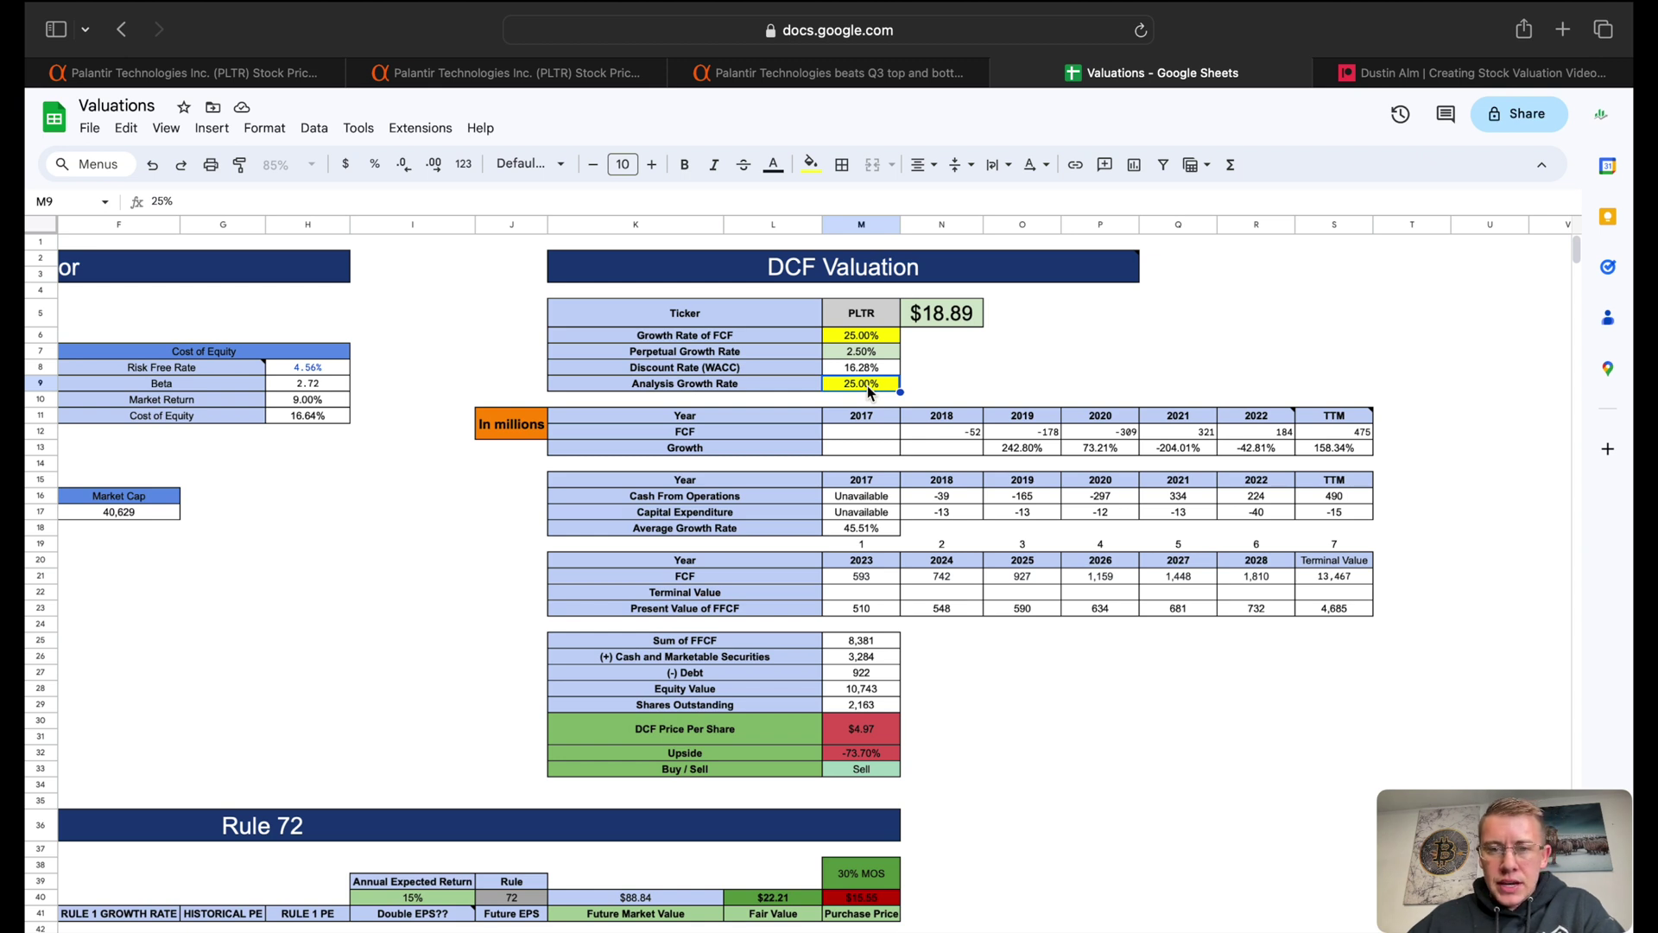
pyautogui.click(870, 337)
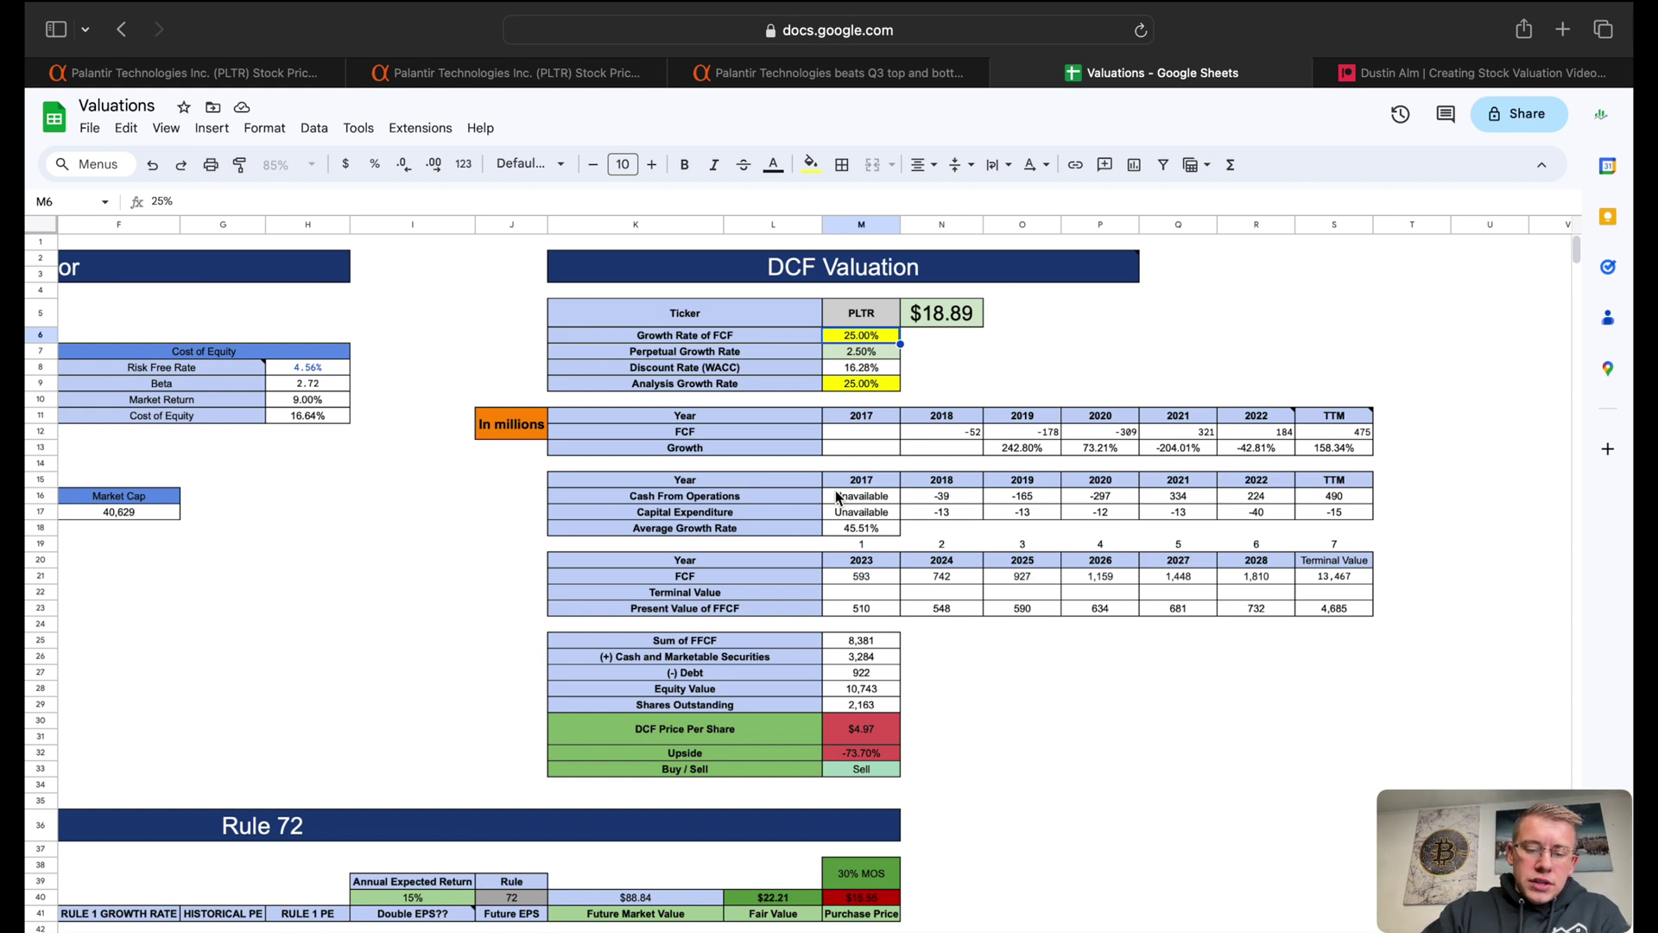
pyautogui.write('35')
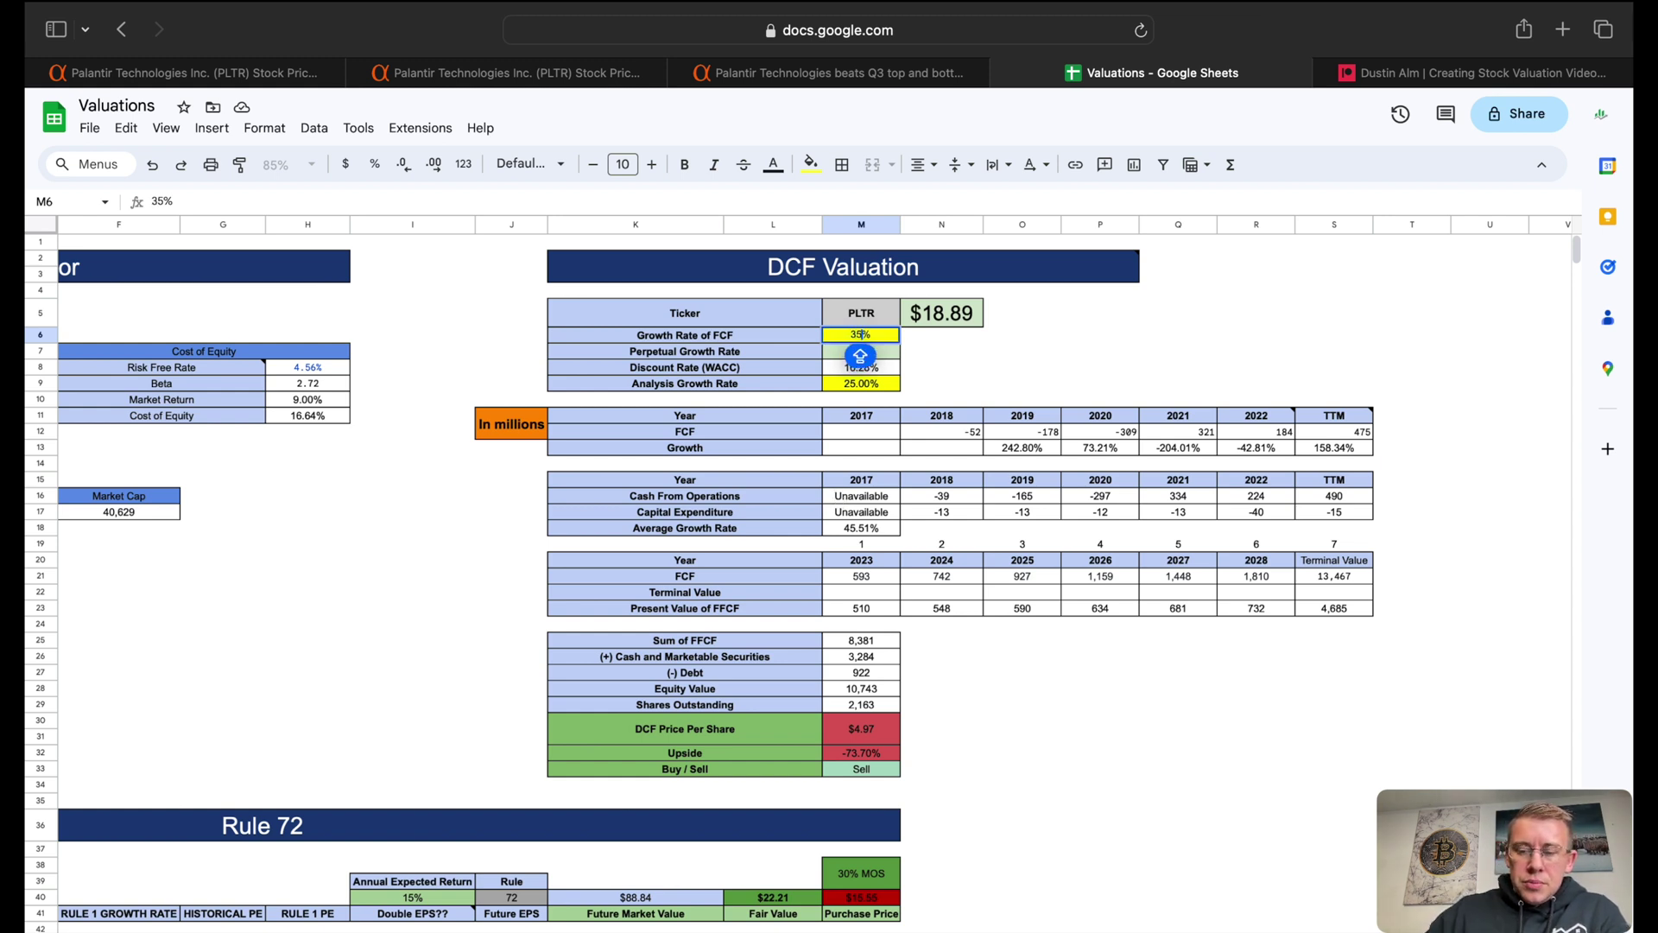
pyautogui.press('Return')
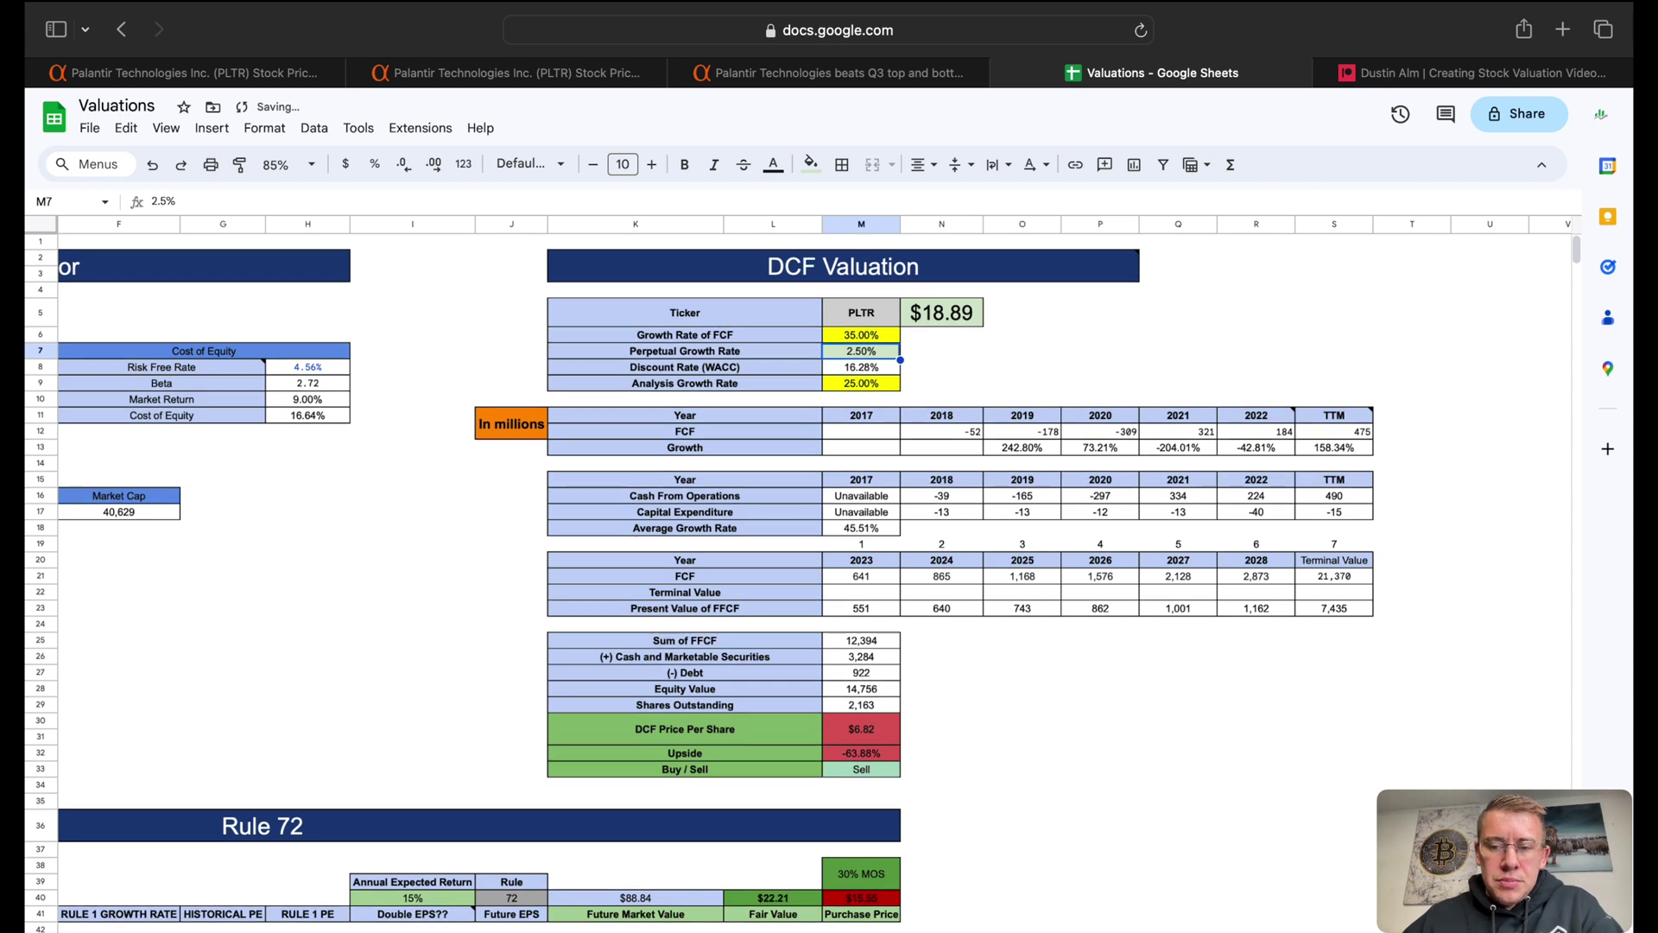
pyautogui.click(874, 736)
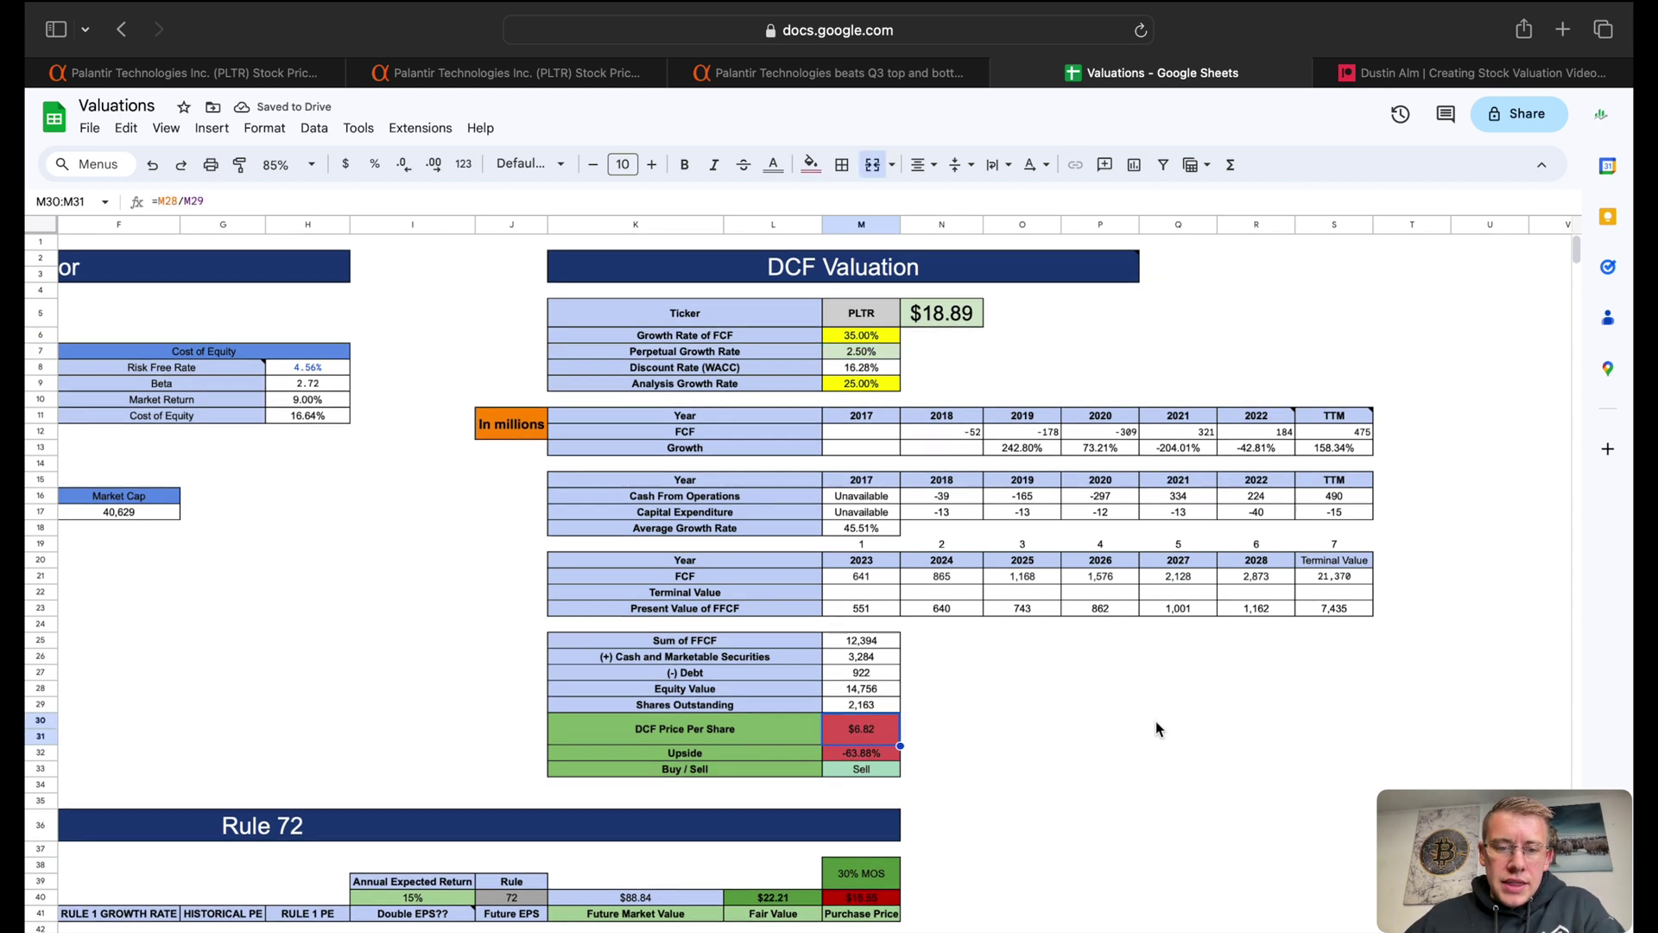
# - Inspect the Rule 72 table's Rule 1 growth rate, both Double EPS figures and the year 3 Future EPS
pyautogui.scroll(-4, 1039, 659)
pyautogui.hscroll(-6, 1038, 658)
pyautogui.click(1039, 650)
pyautogui.scroll(-4, 1038, 656)
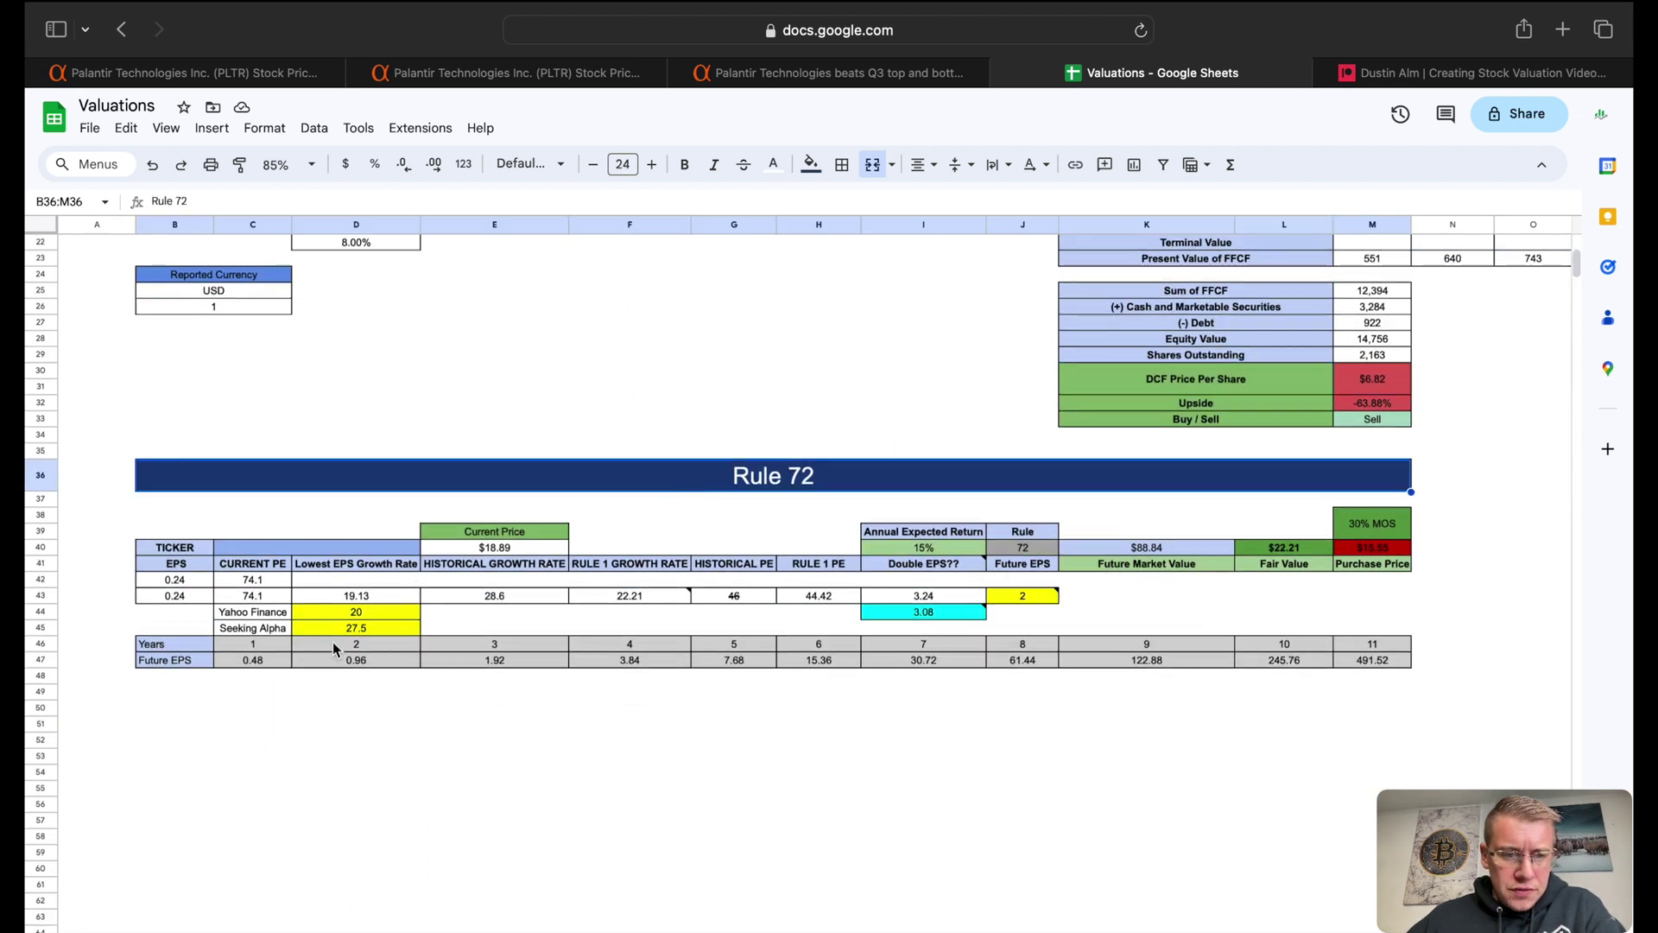
pyautogui.click(642, 595)
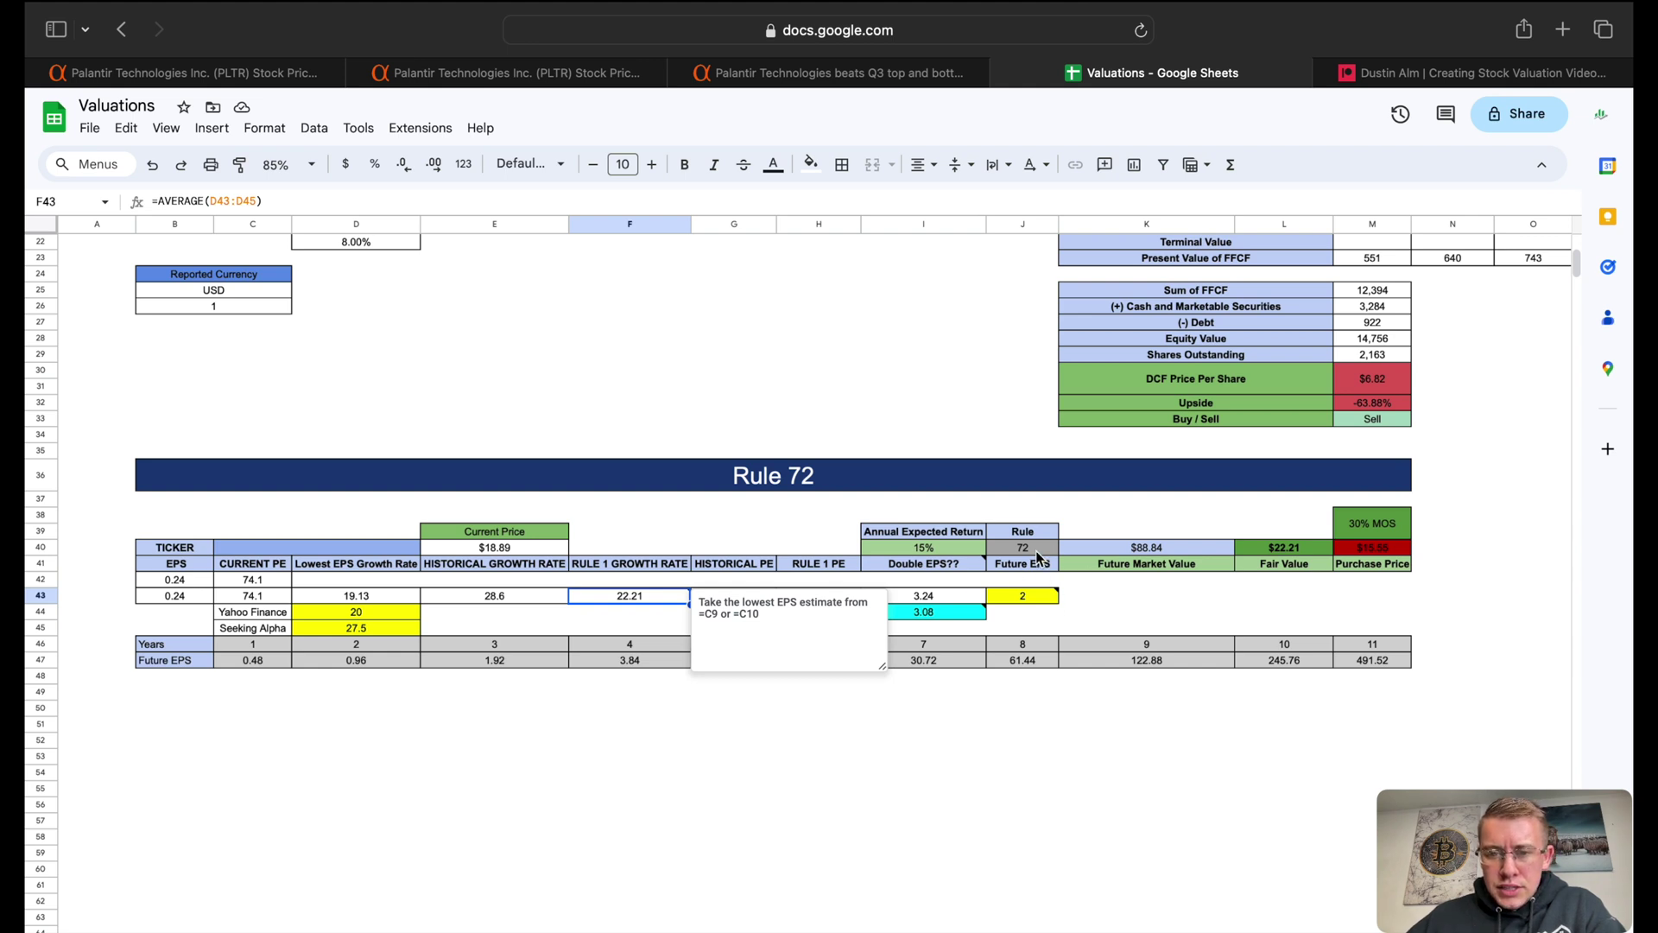
pyautogui.click(936, 600)
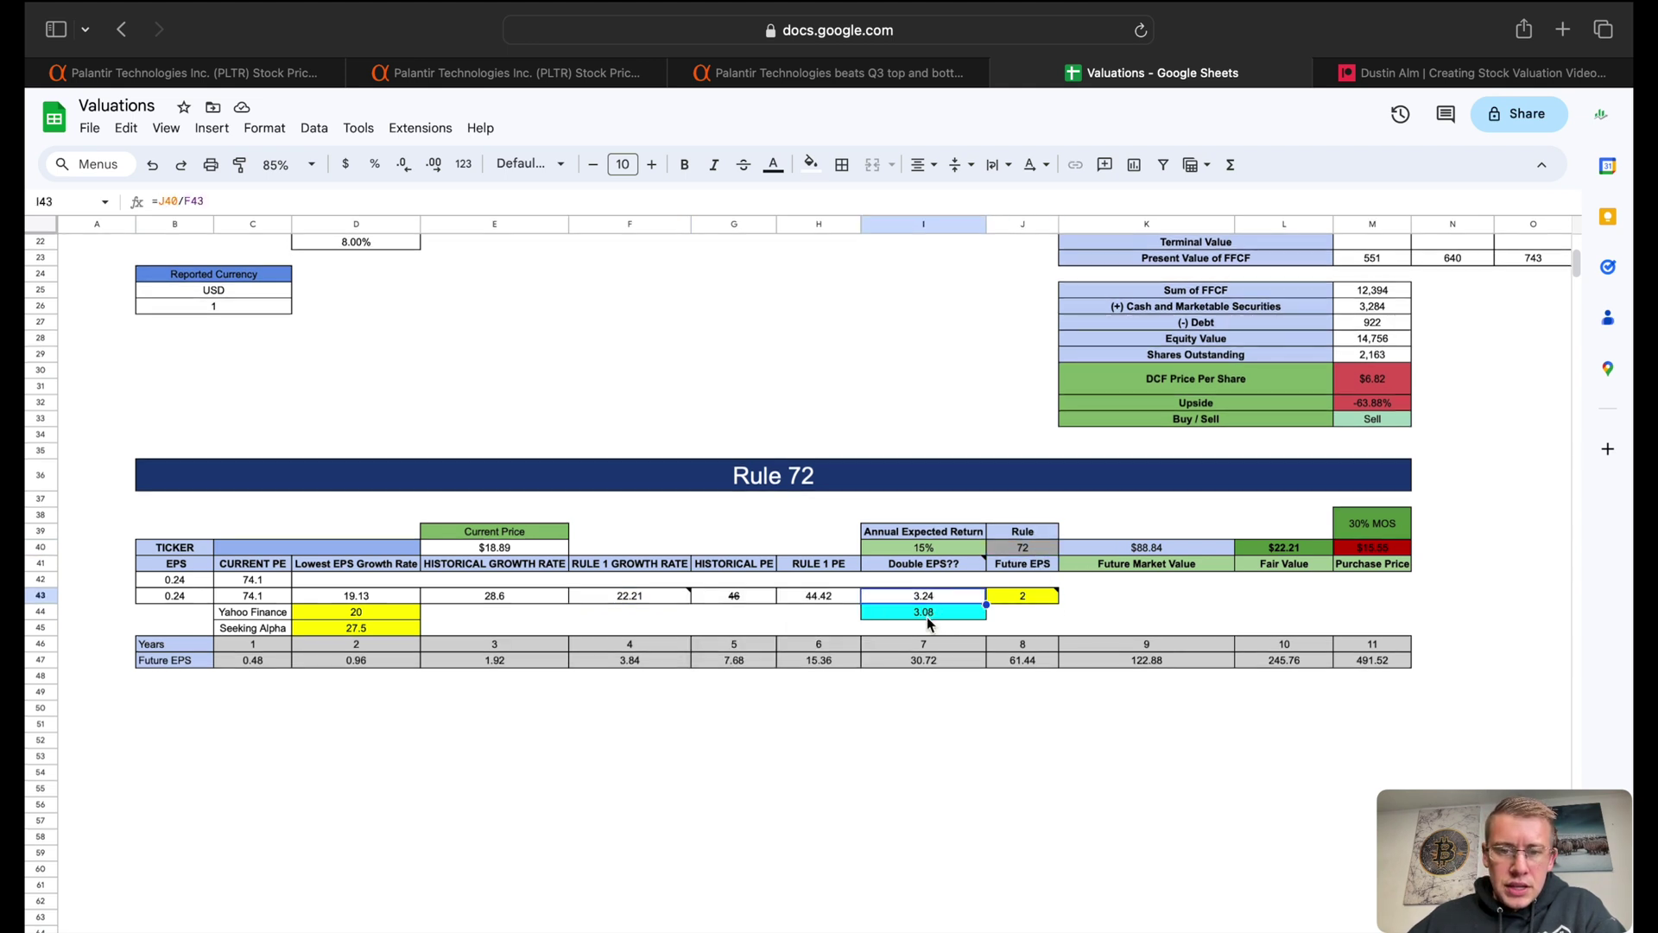
pyautogui.click(926, 615)
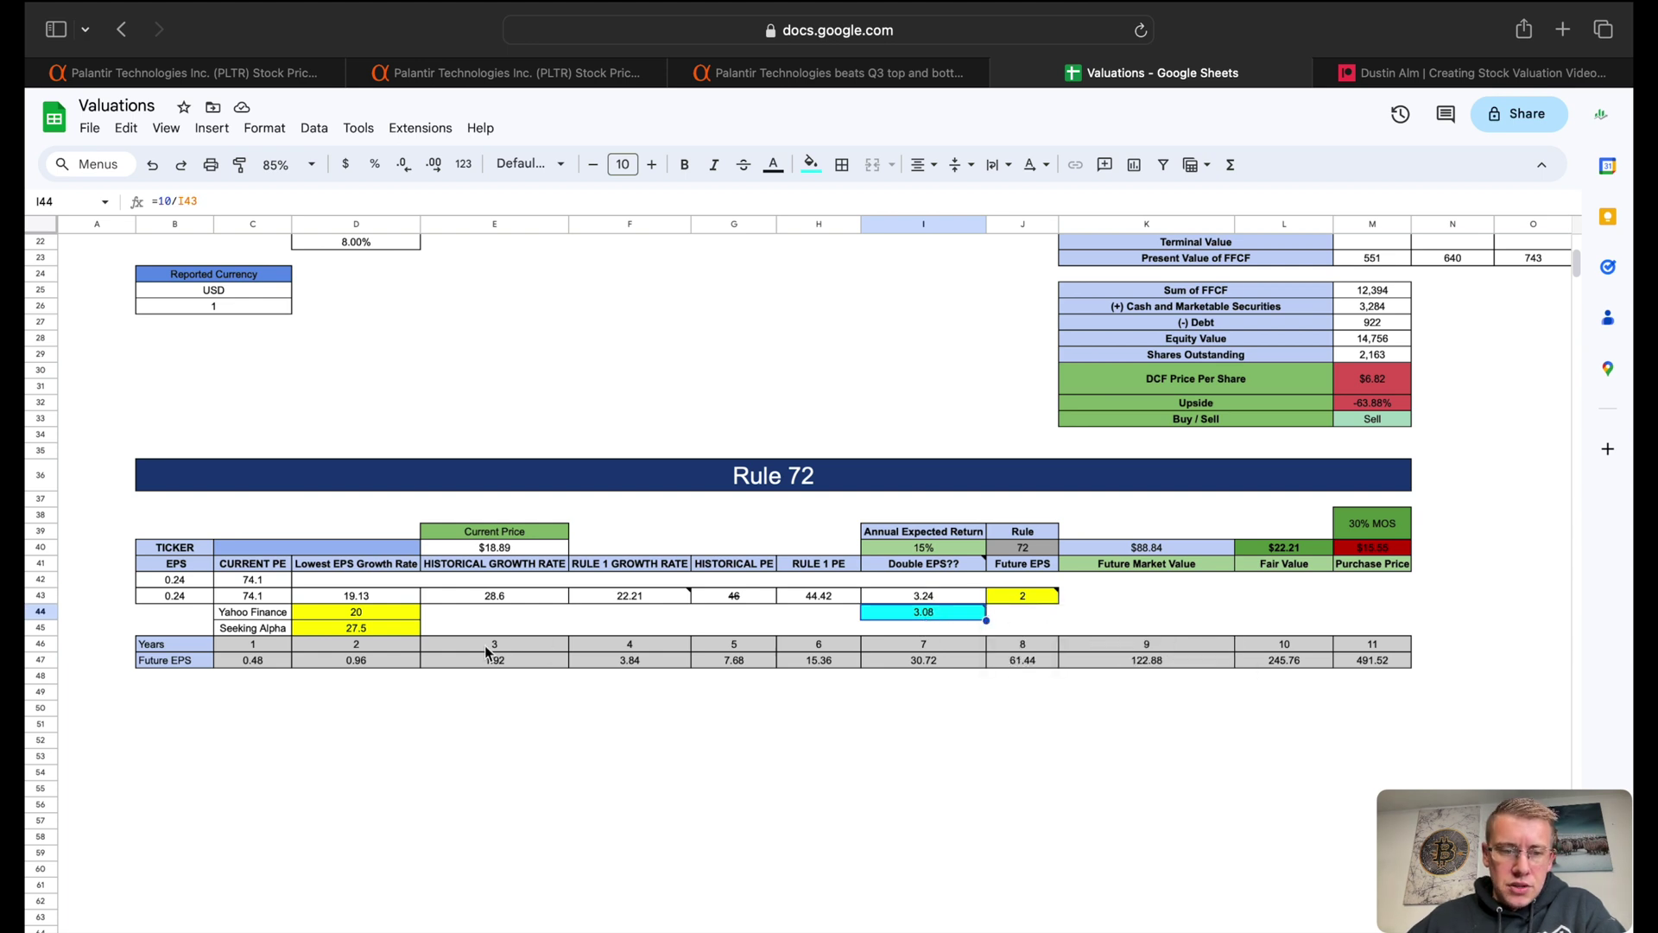
pyautogui.click(520, 666)
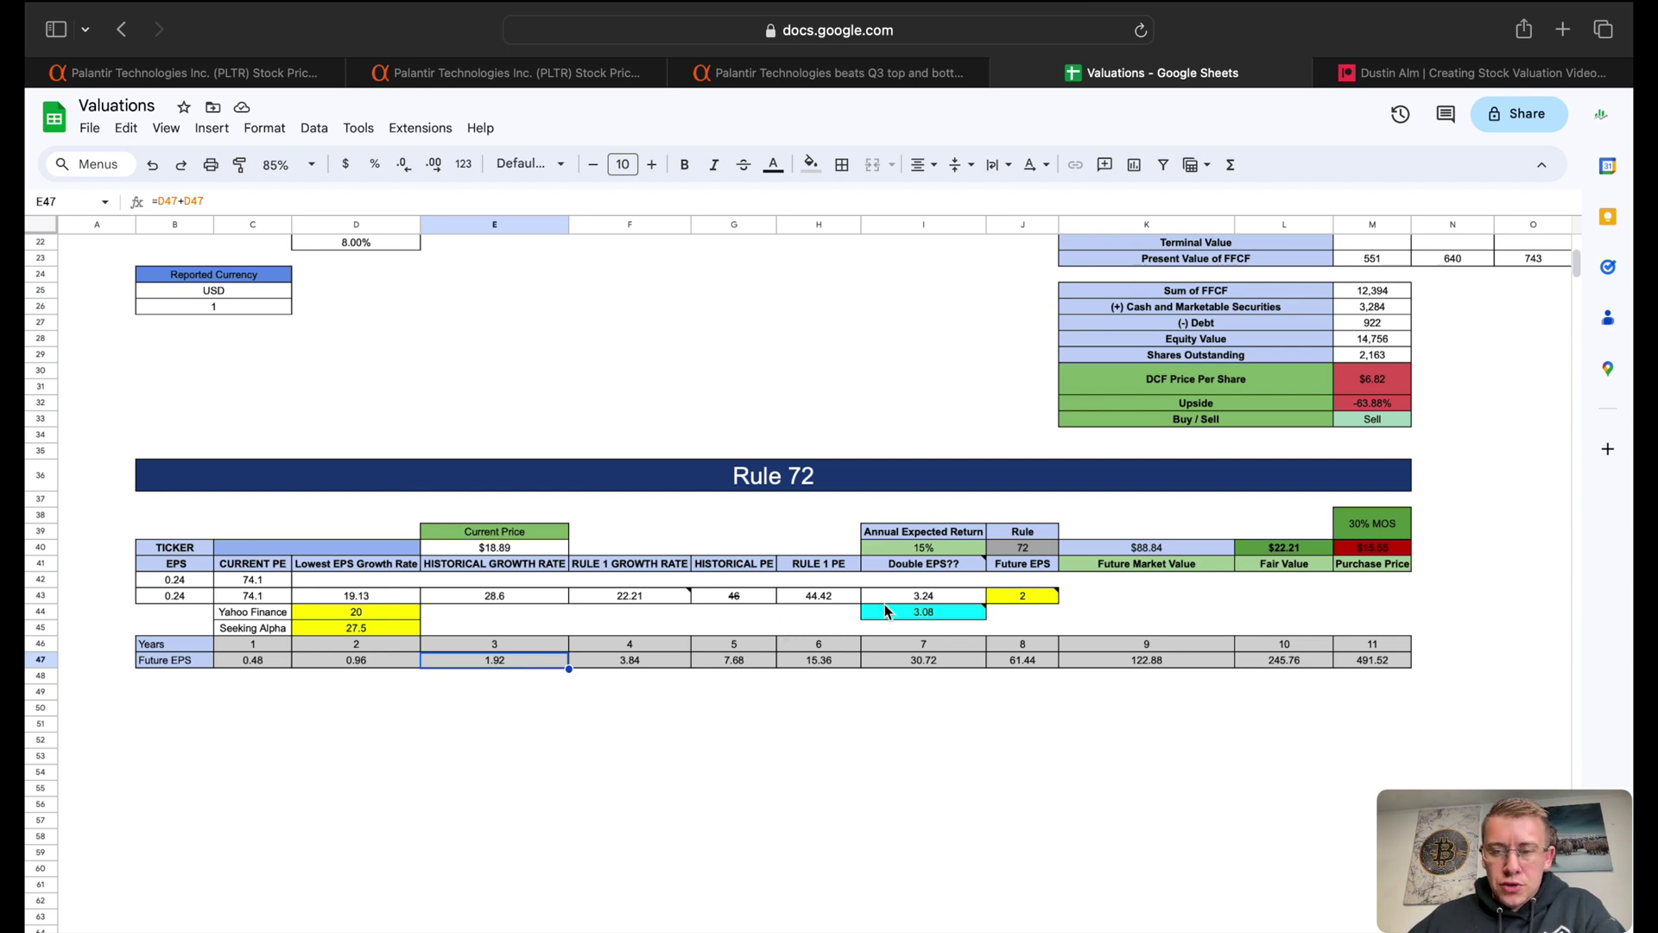
# - Check the Rule 72 Fair Value and compare PLTR's current price with the Summary's Fair Market Value, 30% MOS purchase price and Analyst Price Target
pyautogui.click(1271, 550)
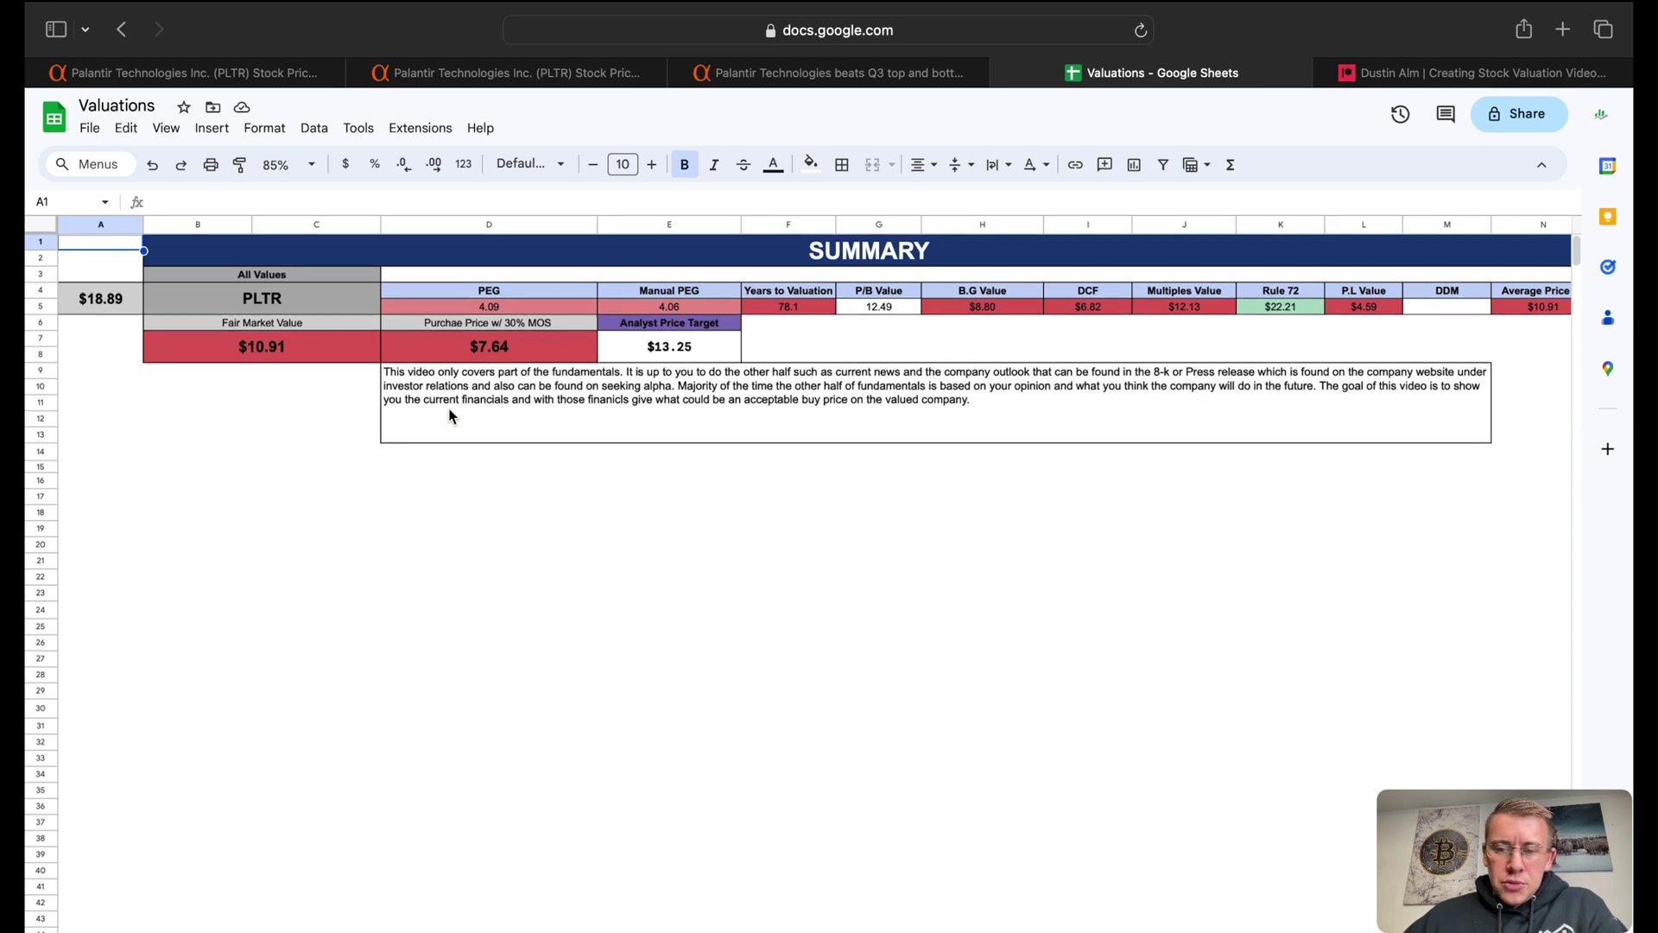
pyautogui.click(104, 306)
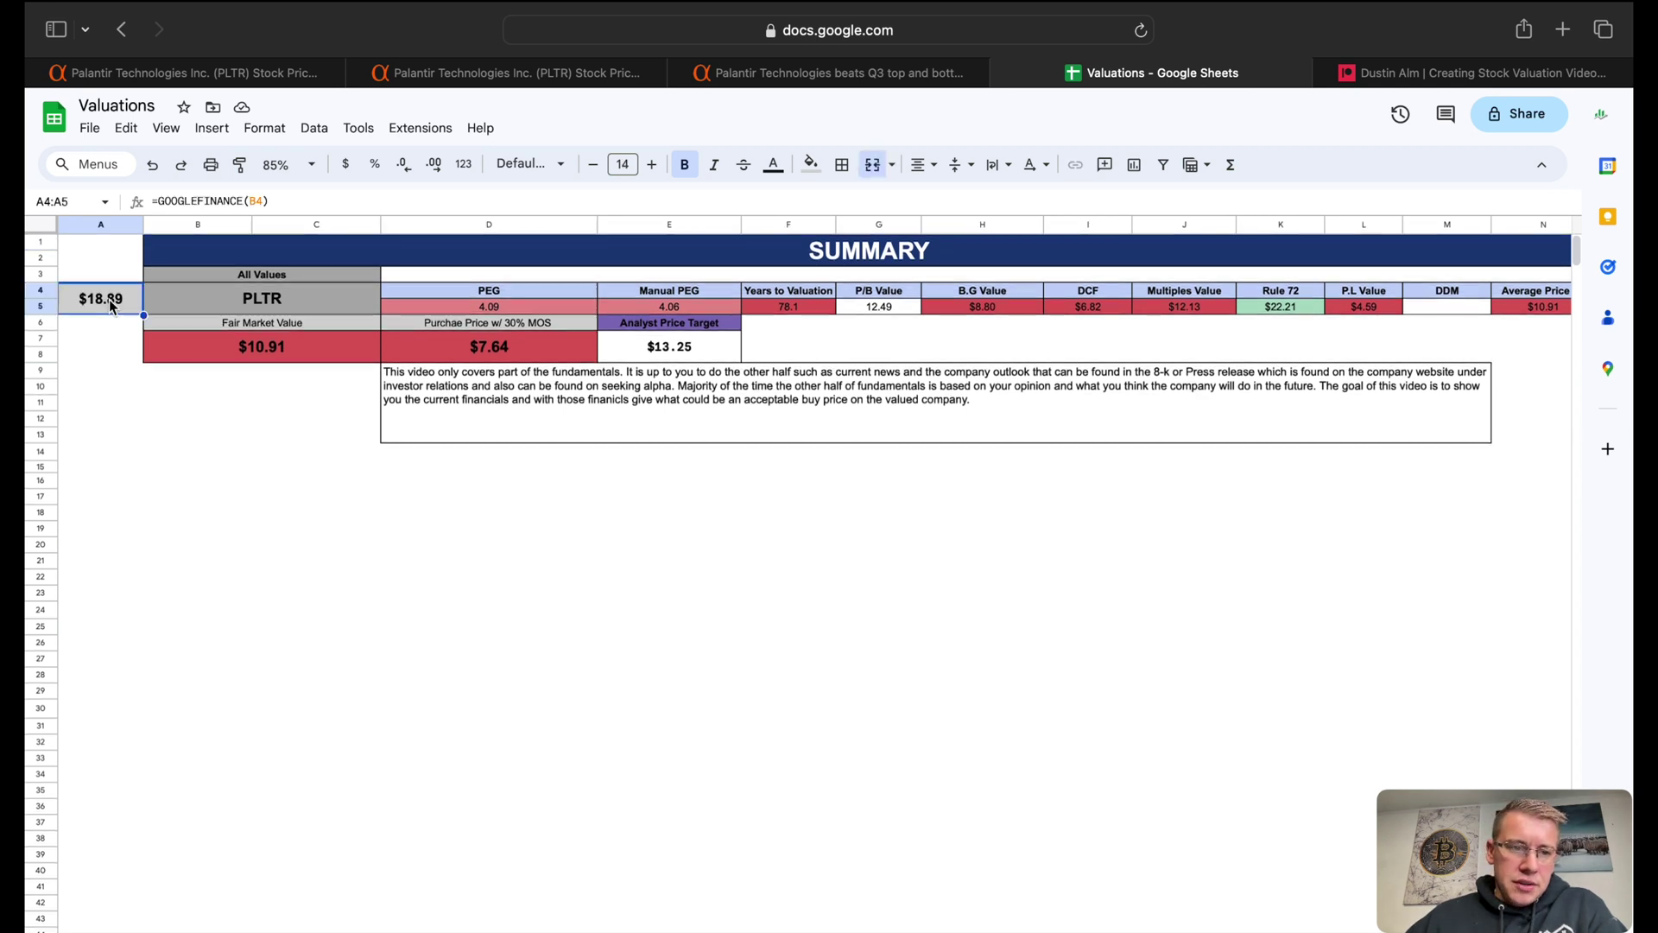
pyautogui.click(277, 356)
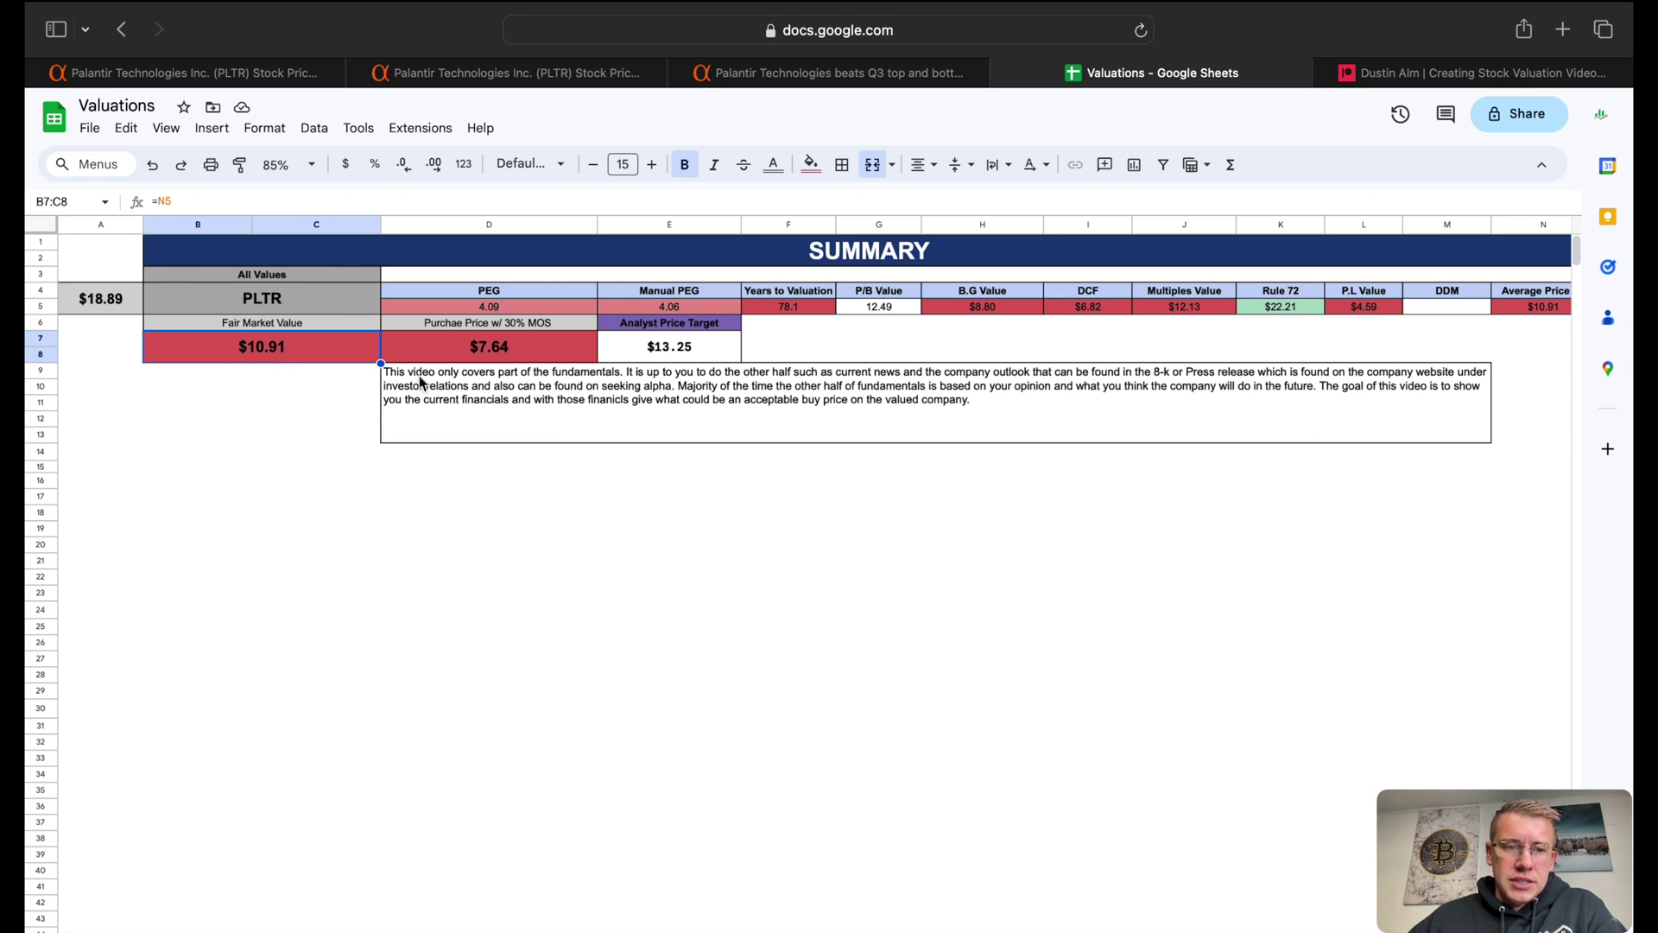
pyautogui.click(507, 341)
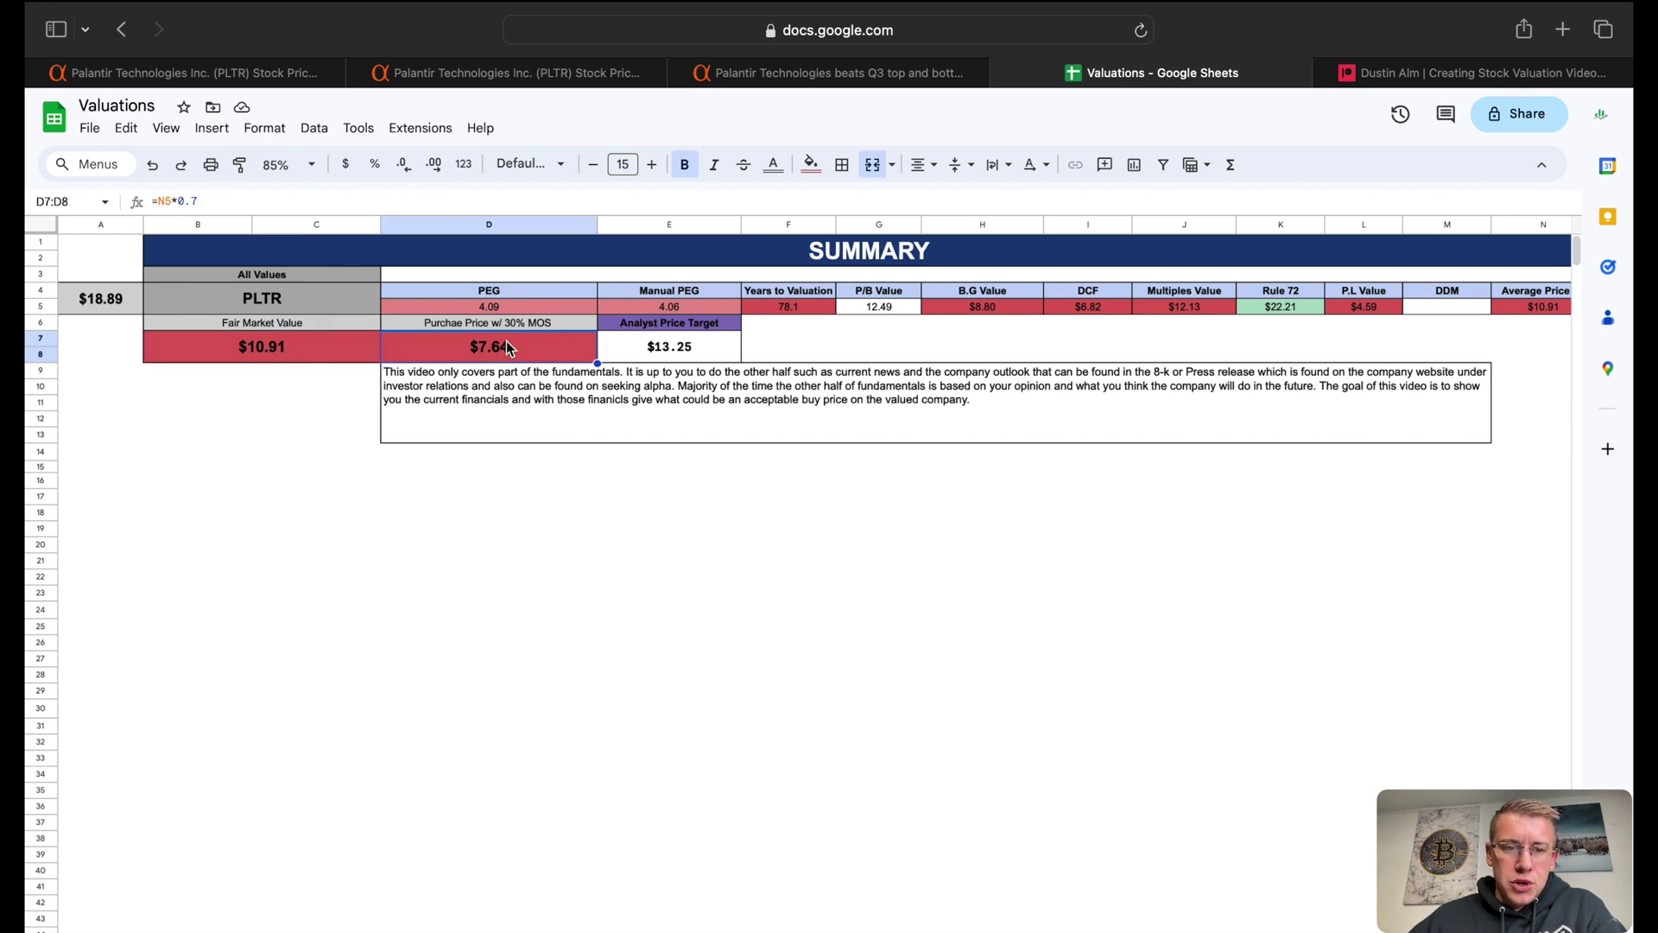
pyautogui.click(708, 354)
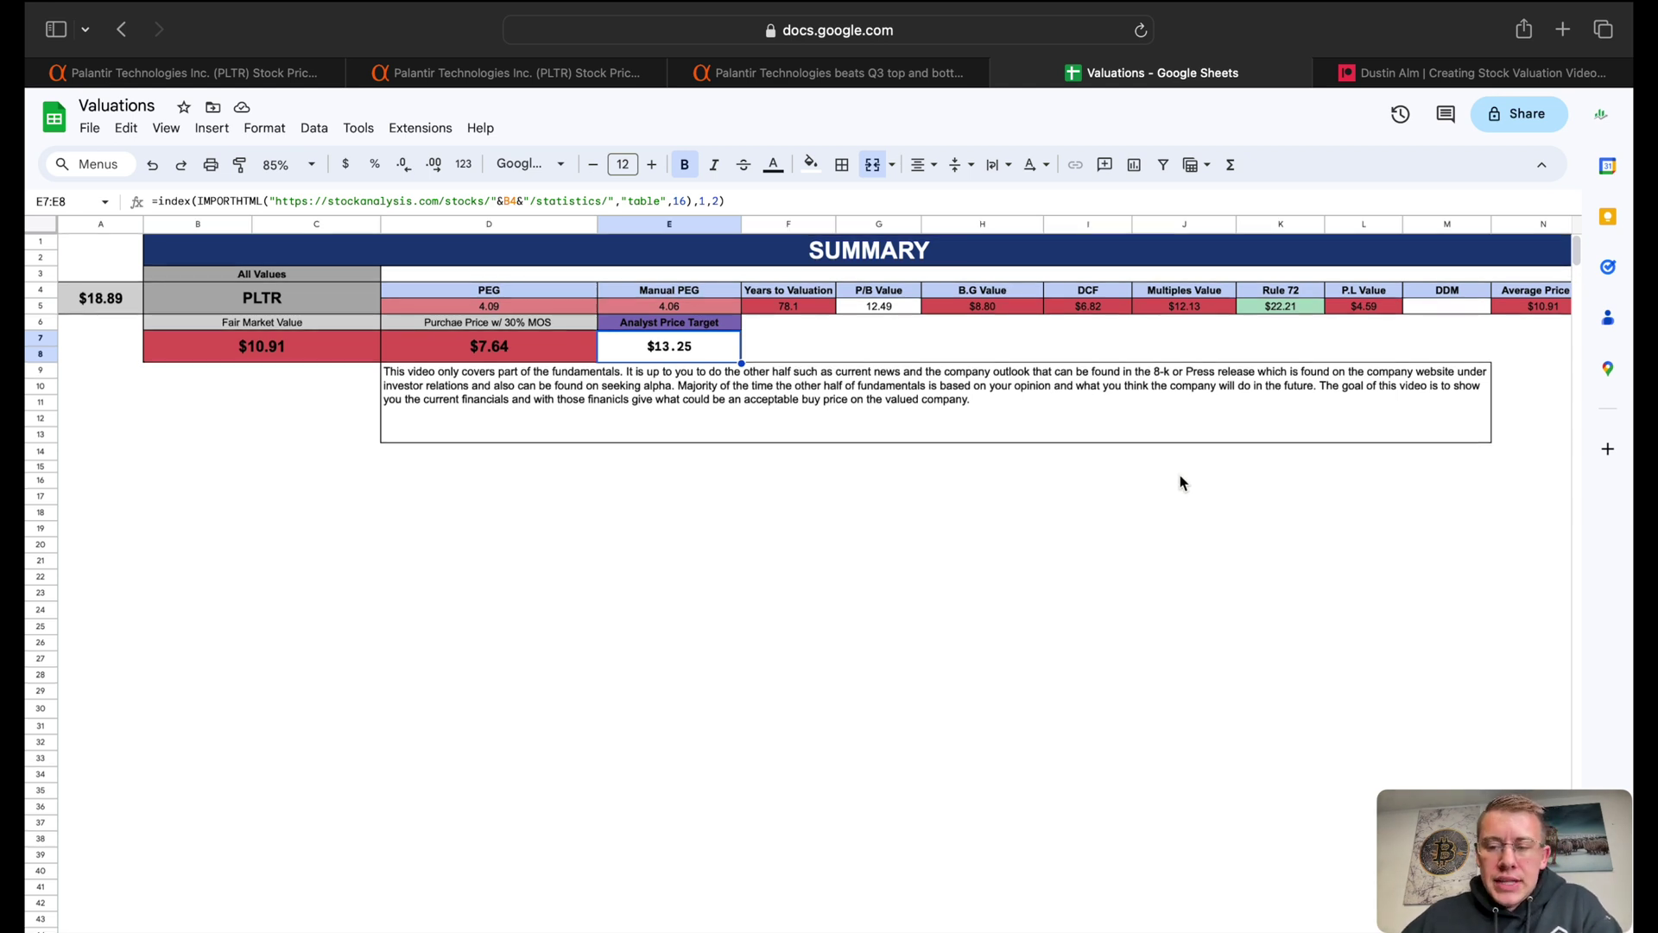
pyautogui.click(241, 351)
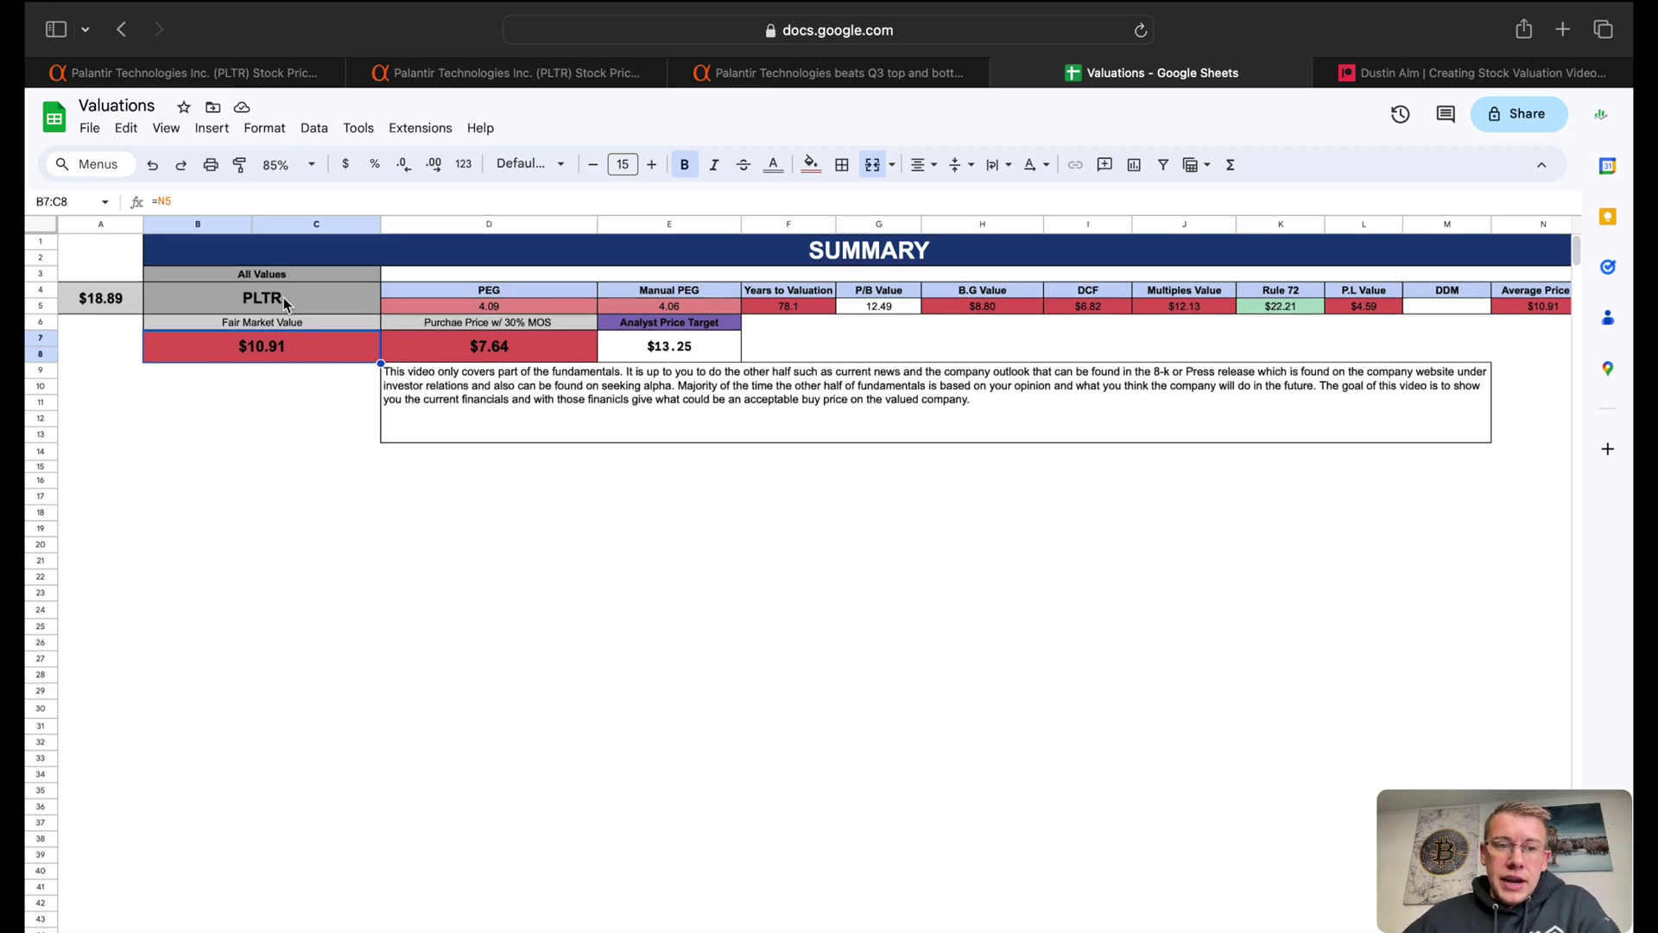
pyautogui.click(117, 303)
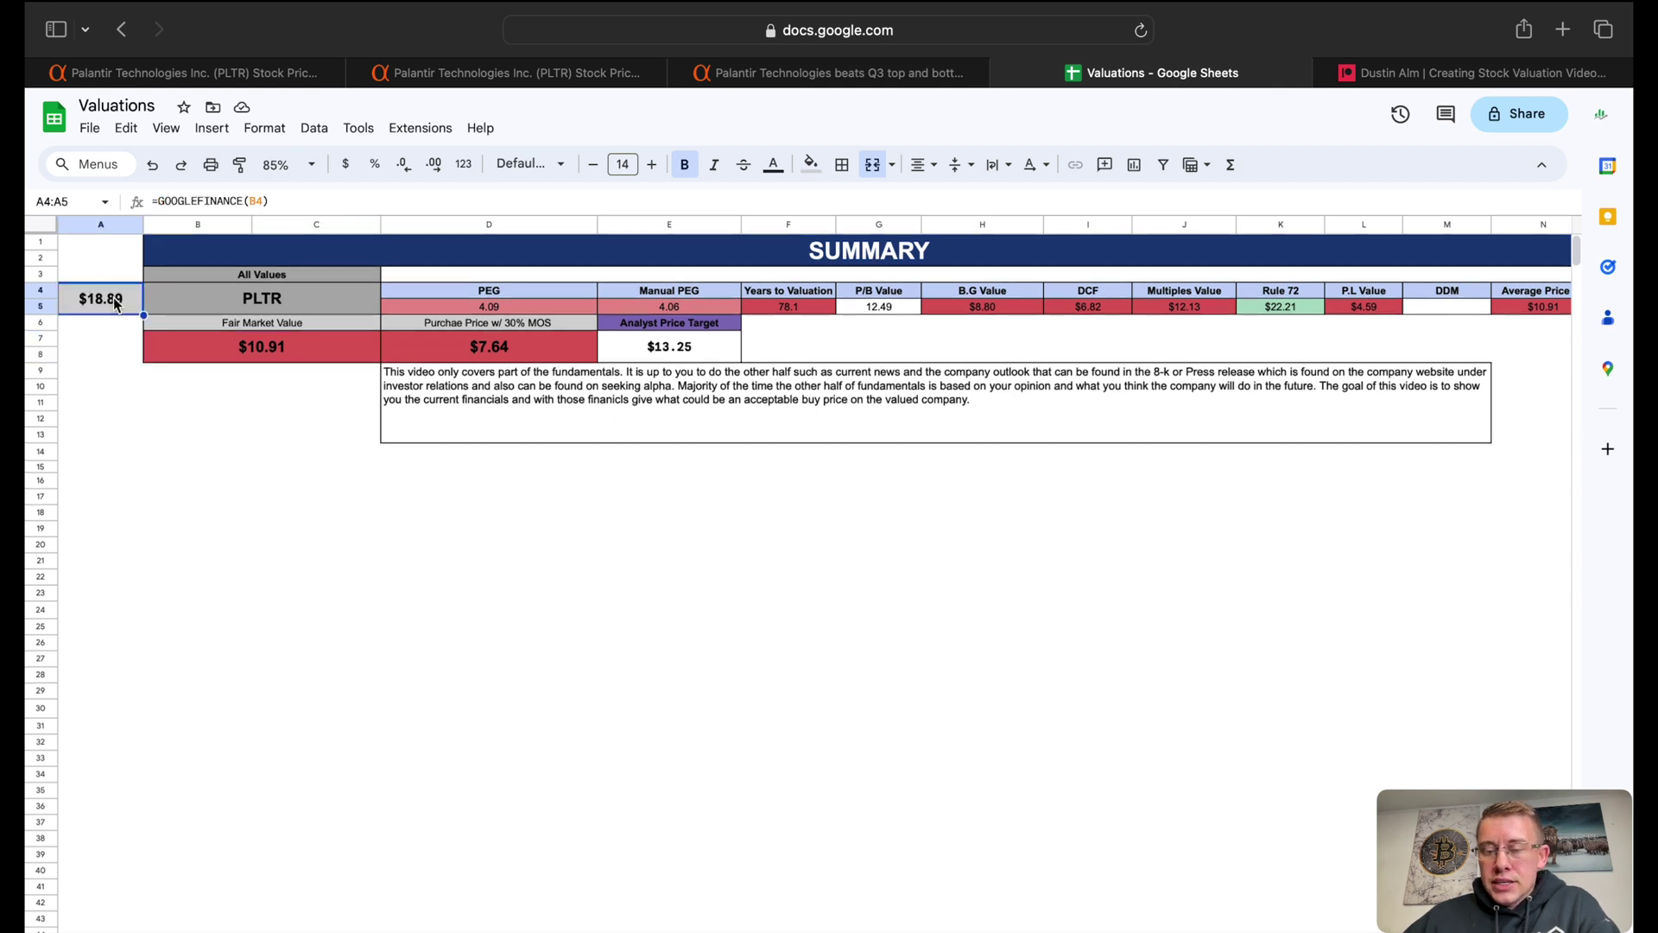
pyautogui.click(246, 361)
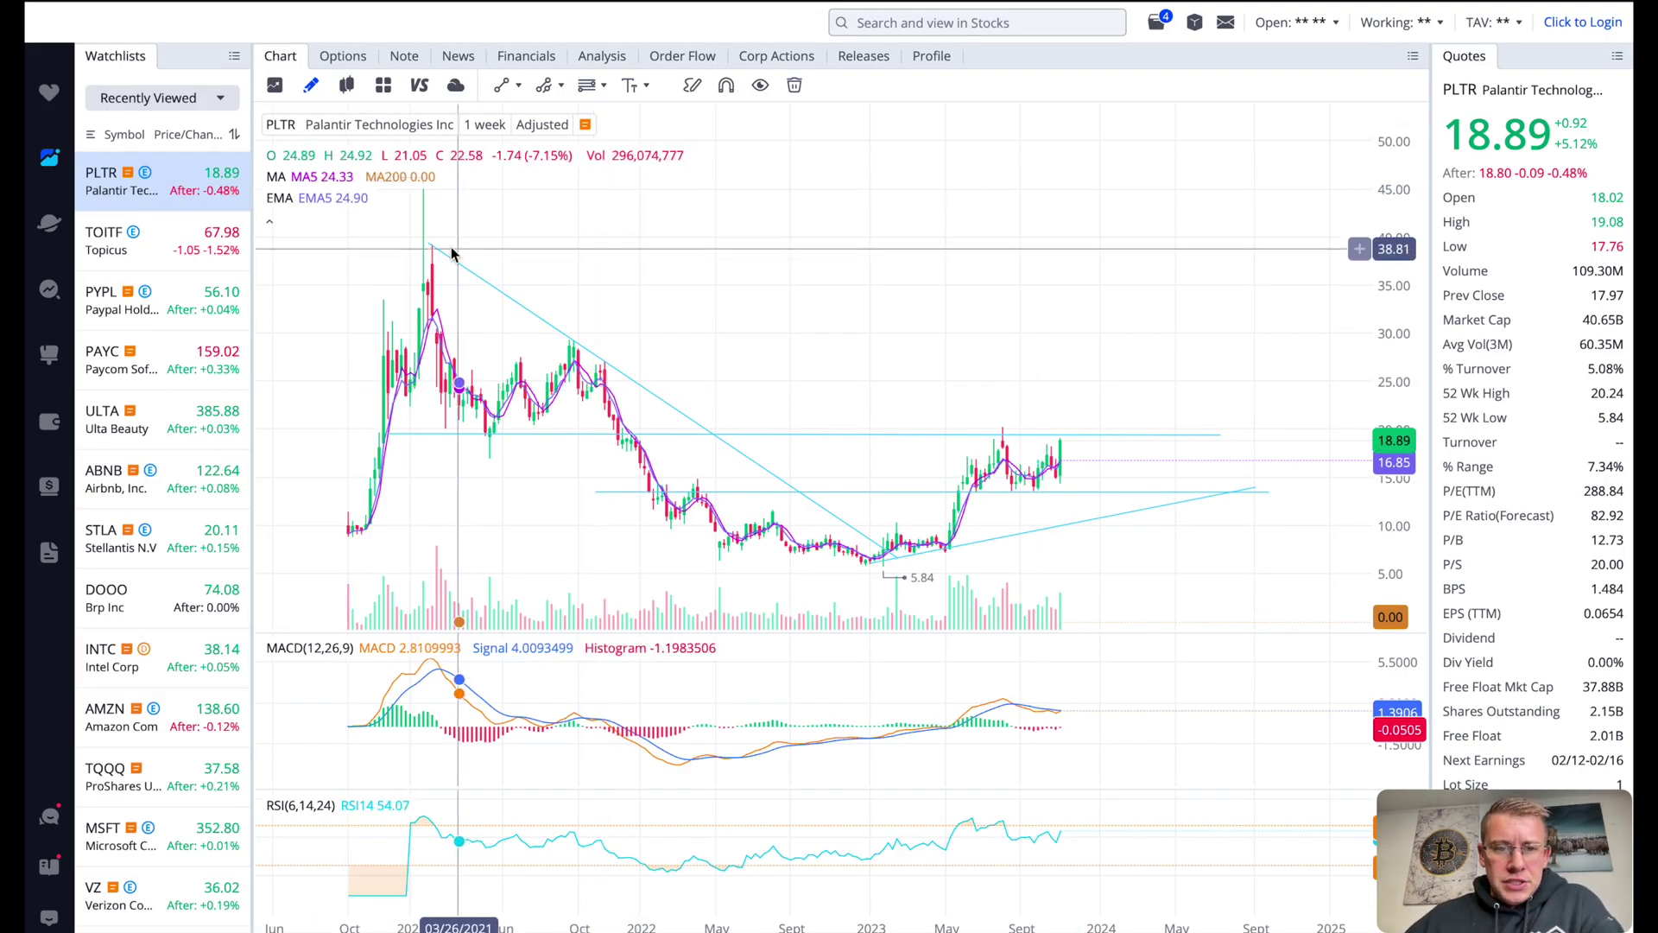
# - Switch to the stock charting app and examine the existing trend and horizontal lines on PLTR's weekly chart around the 2023 lows and recent prices
pyautogui.click(883, 550)
pyautogui.click(889, 553)
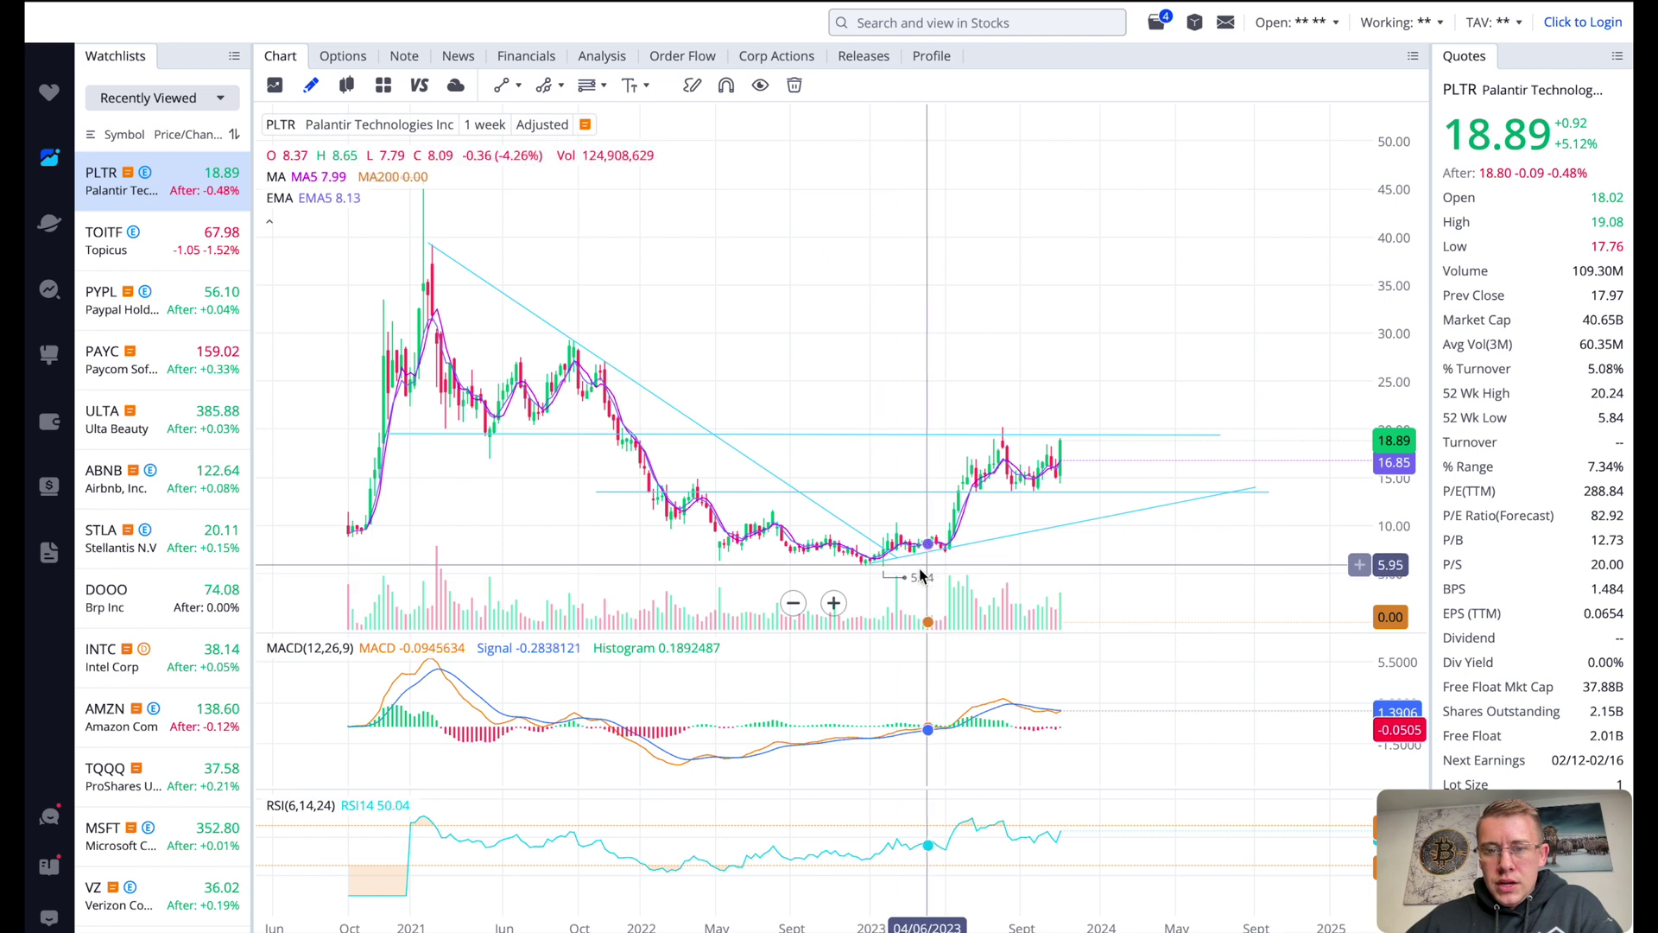
pyautogui.click(1150, 492)
pyautogui.click(1106, 503)
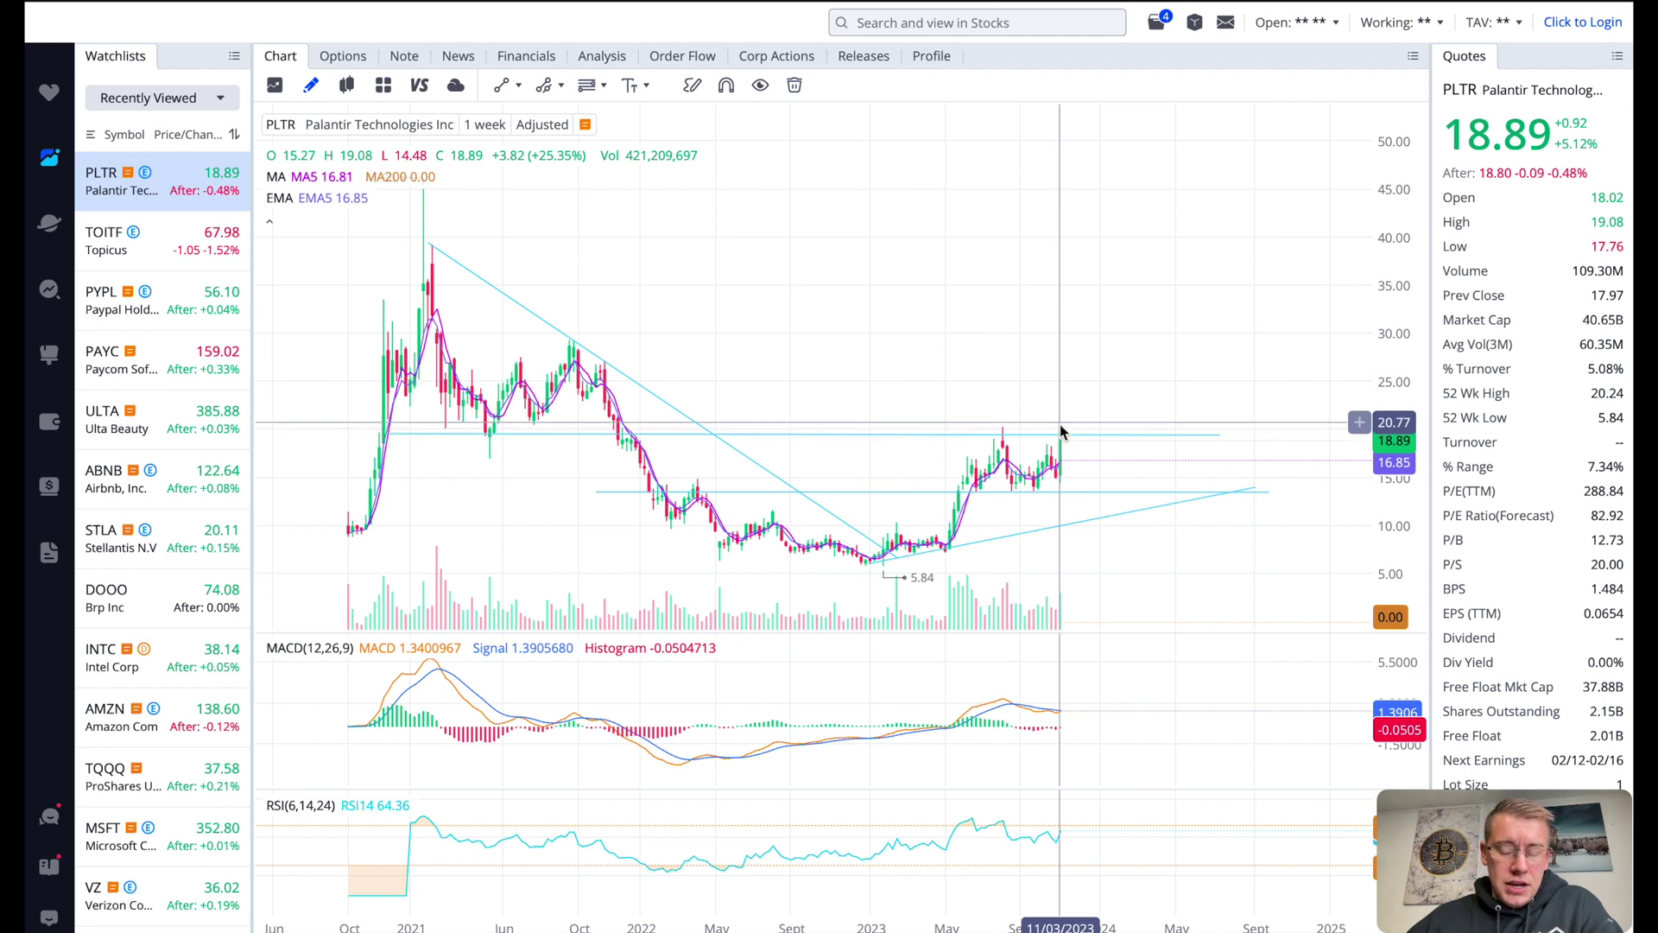
# - Draw a rising trend line on PLTR's weekly chart from the May 2023 low at about $7.50 to about $28 in August 2024
pyautogui.click(501, 85)
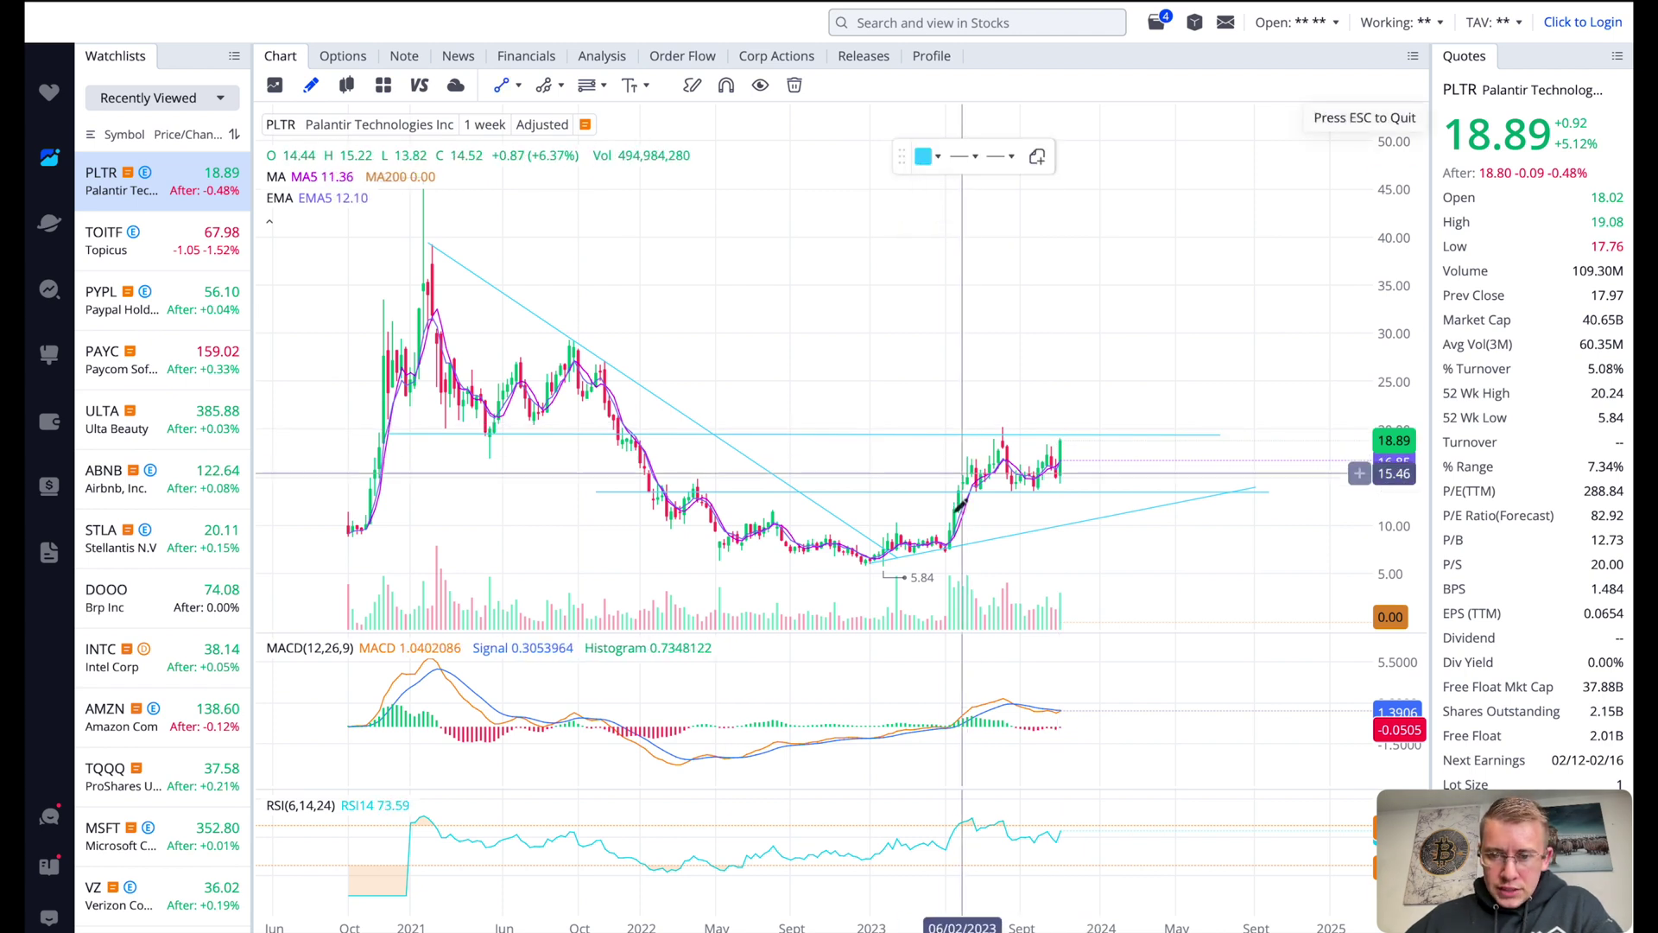
pyautogui.click(954, 550)
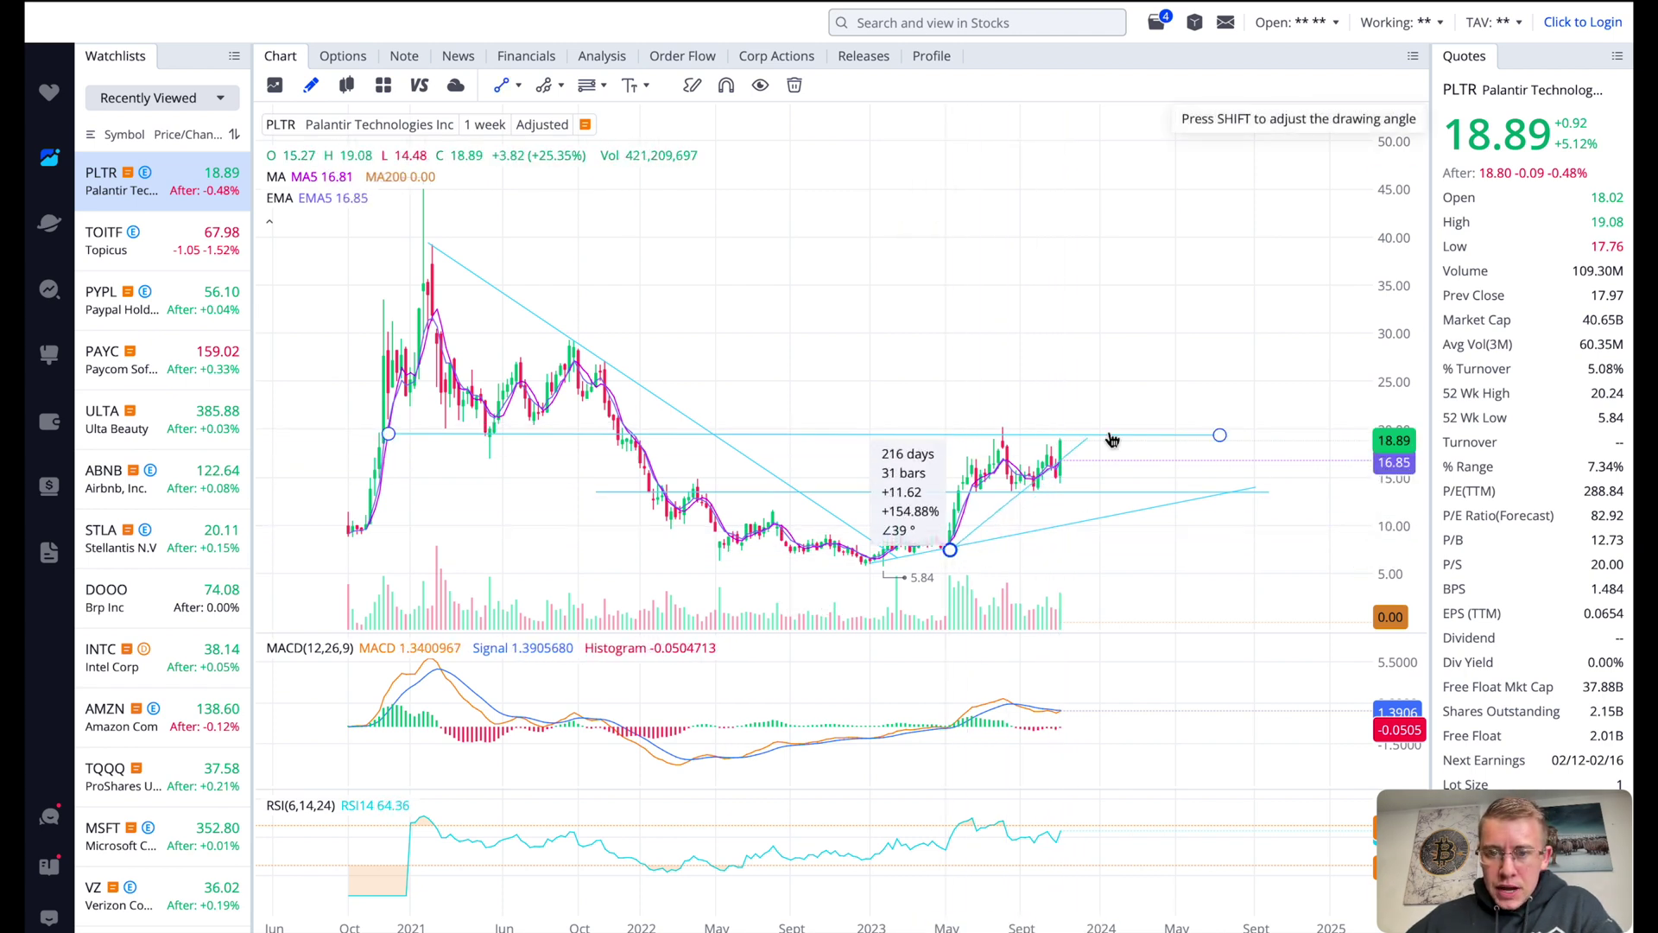
pyautogui.click(1238, 353)
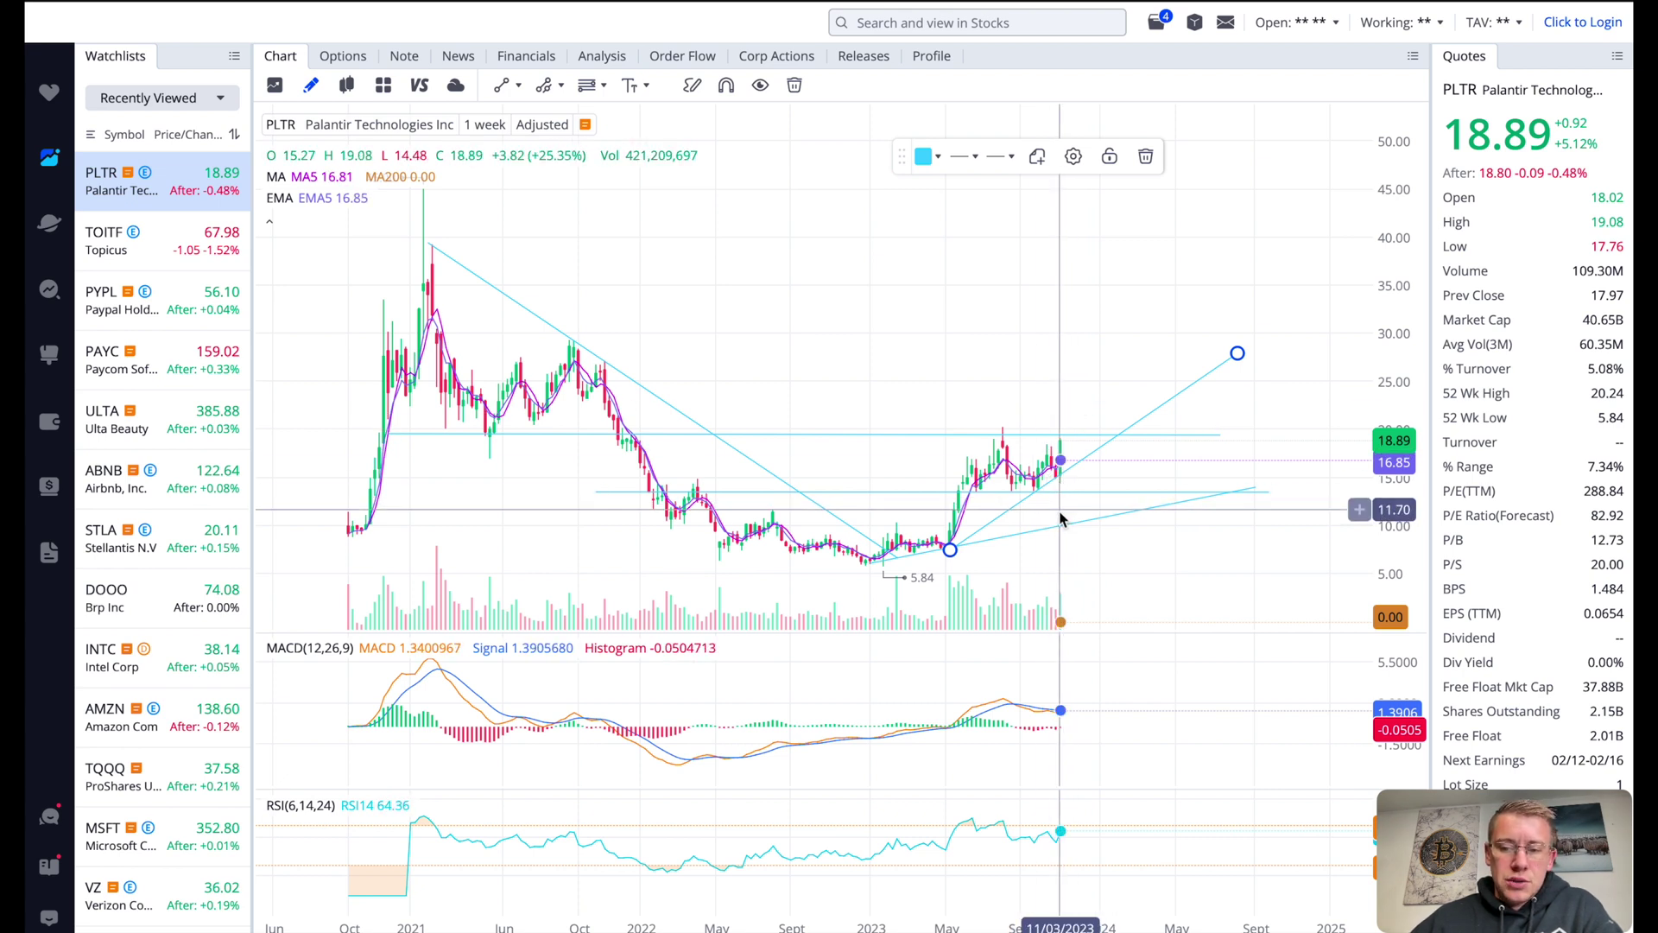
pyautogui.click(1062, 437)
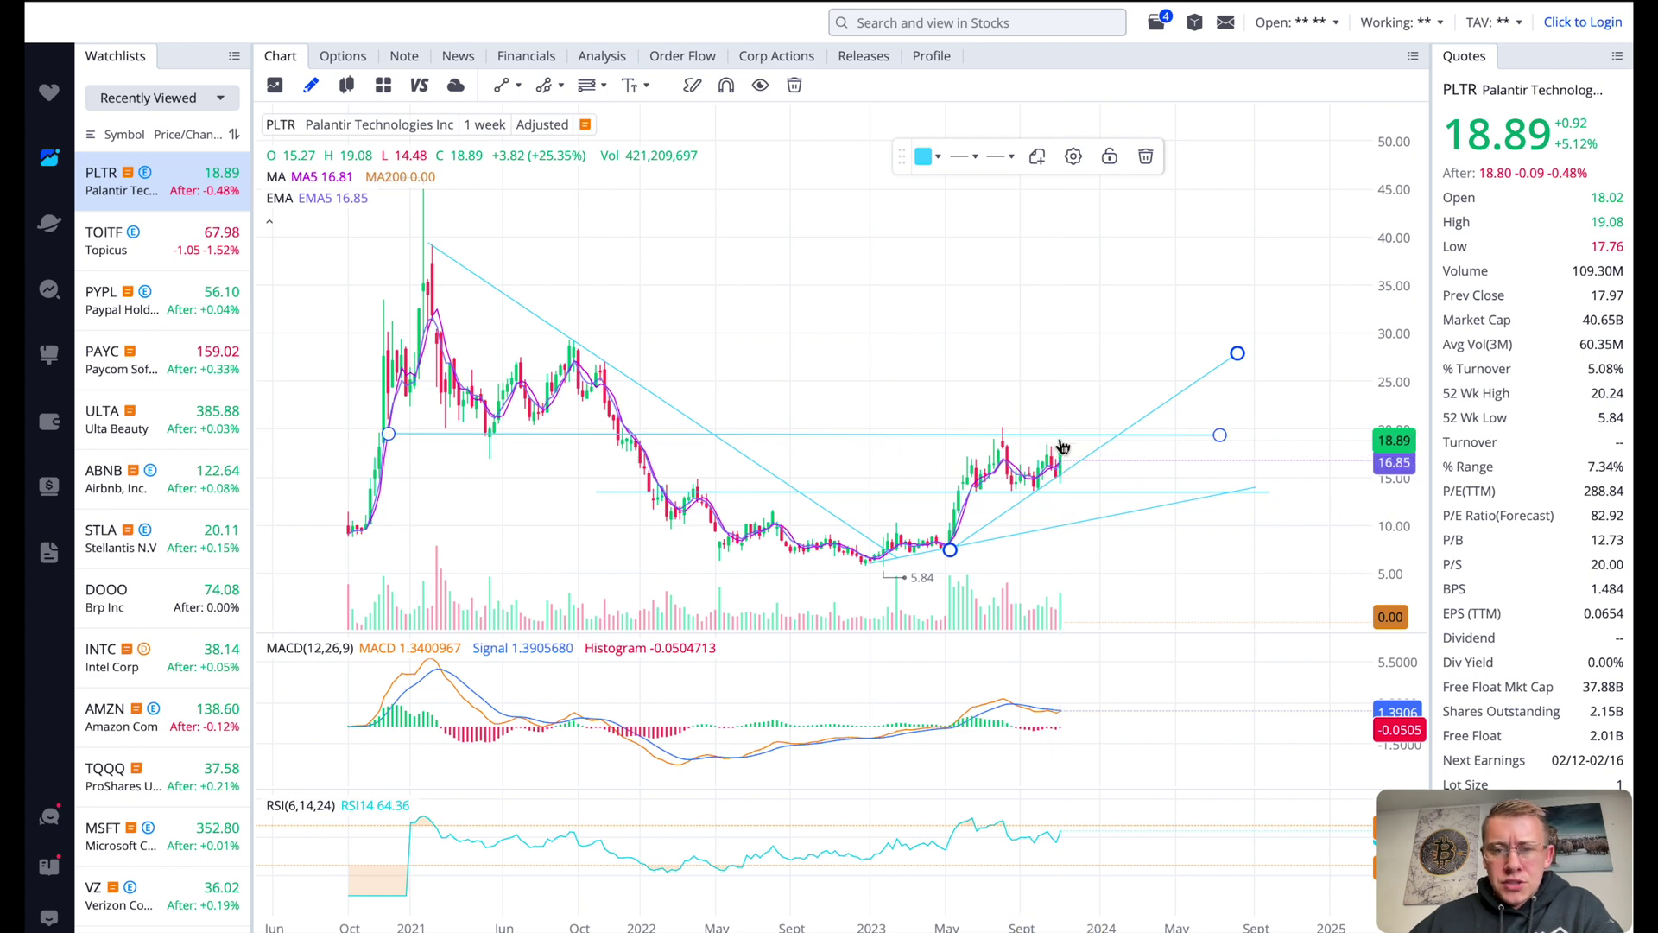